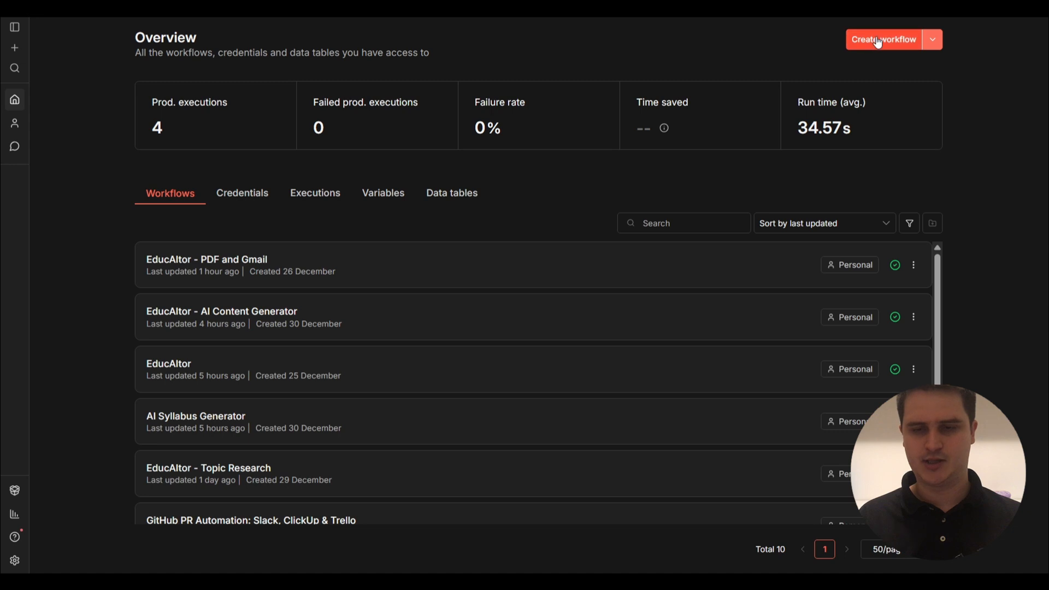
Create a new workflow and import EducAItor2.json from Downloads into it.
click(878, 43)
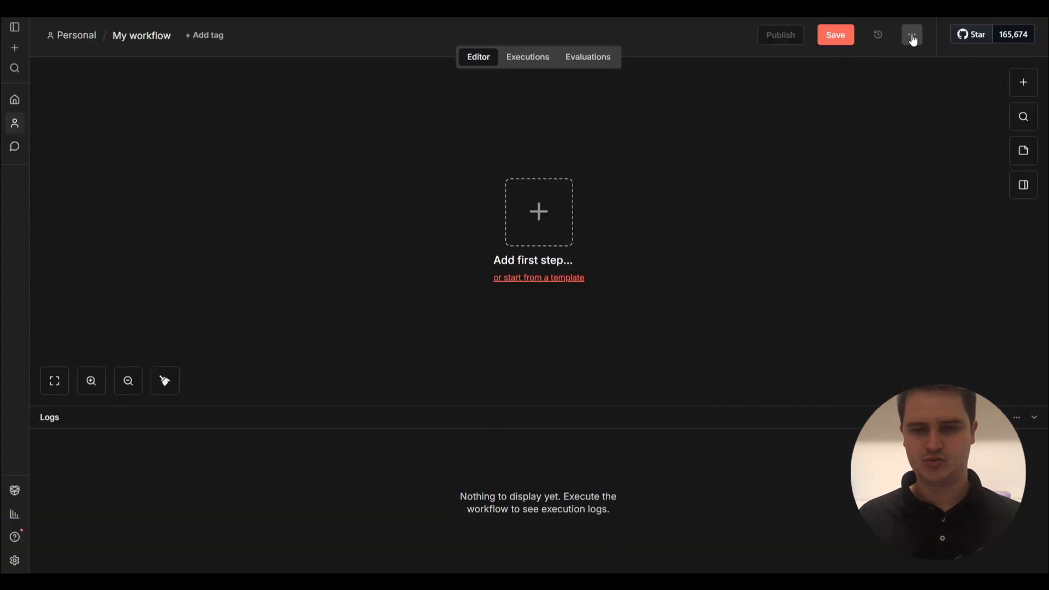
click(912, 37)
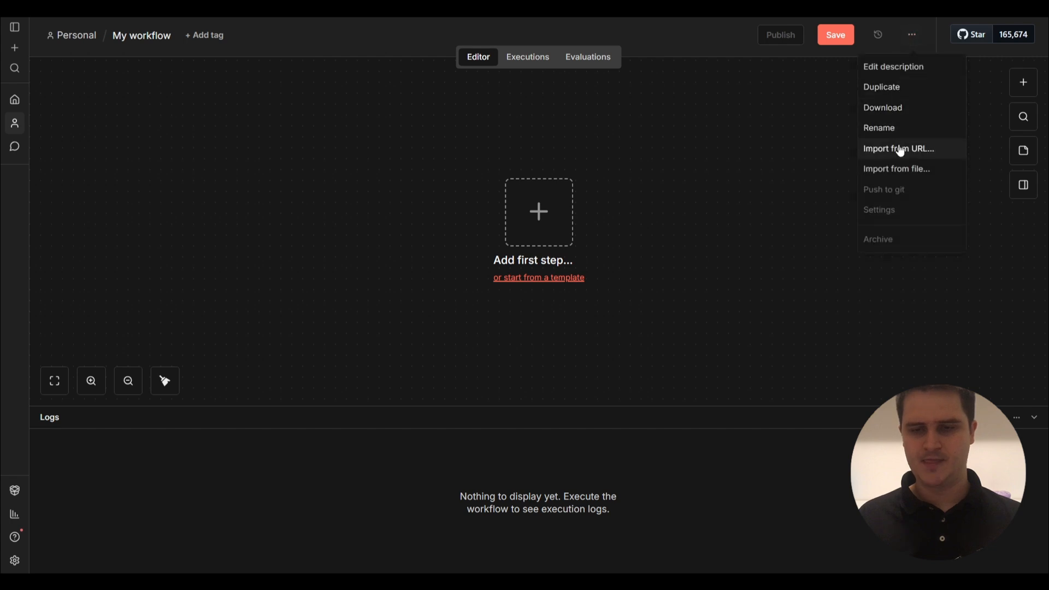
click(900, 170)
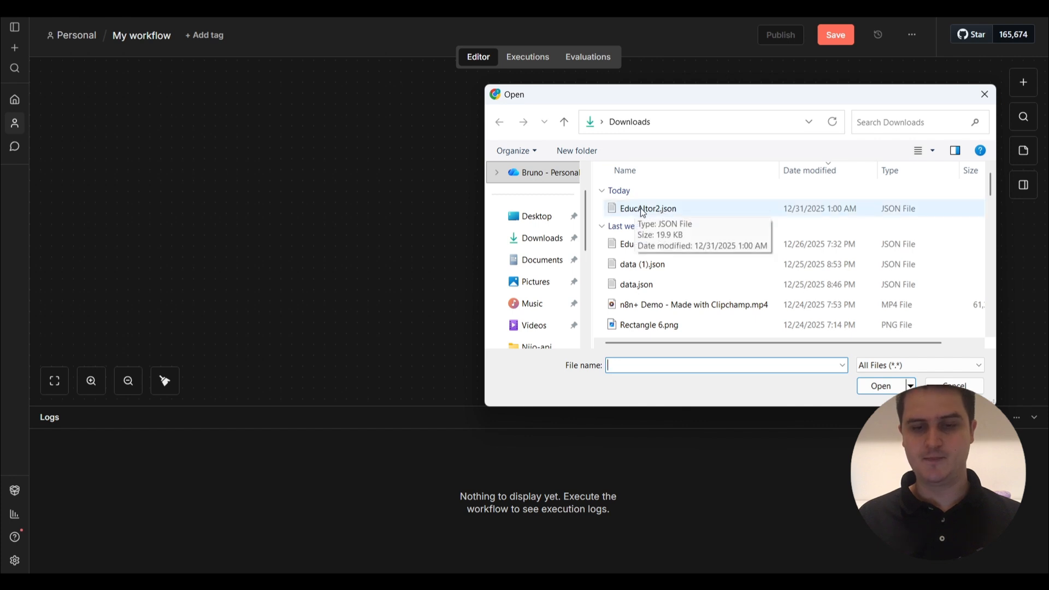
double_click(643, 210)
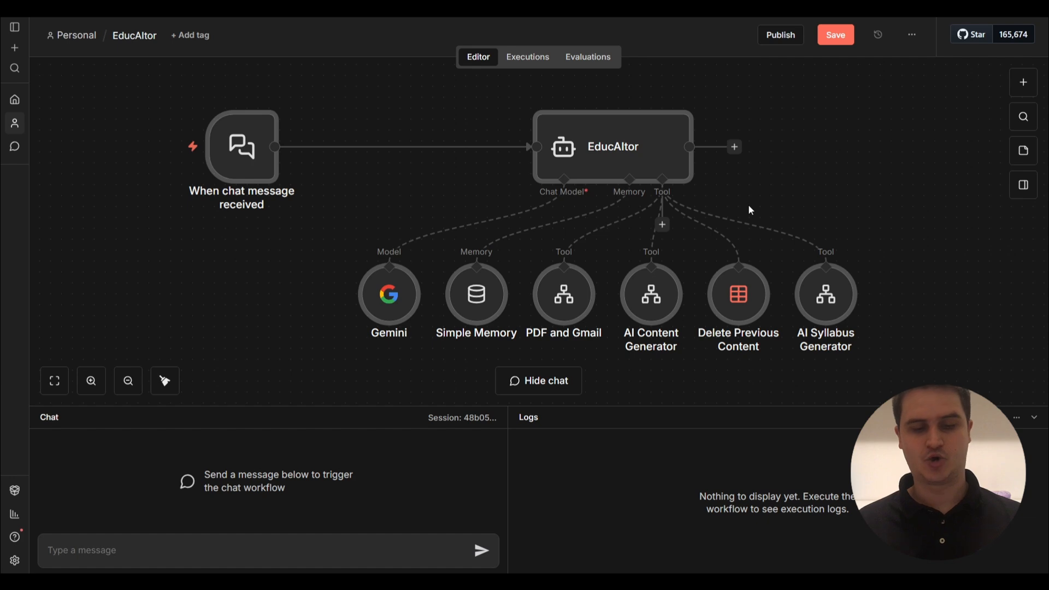
Open the Gemini chat model node and begin creating a new Gemini API credential.
mouse_move(543, 281)
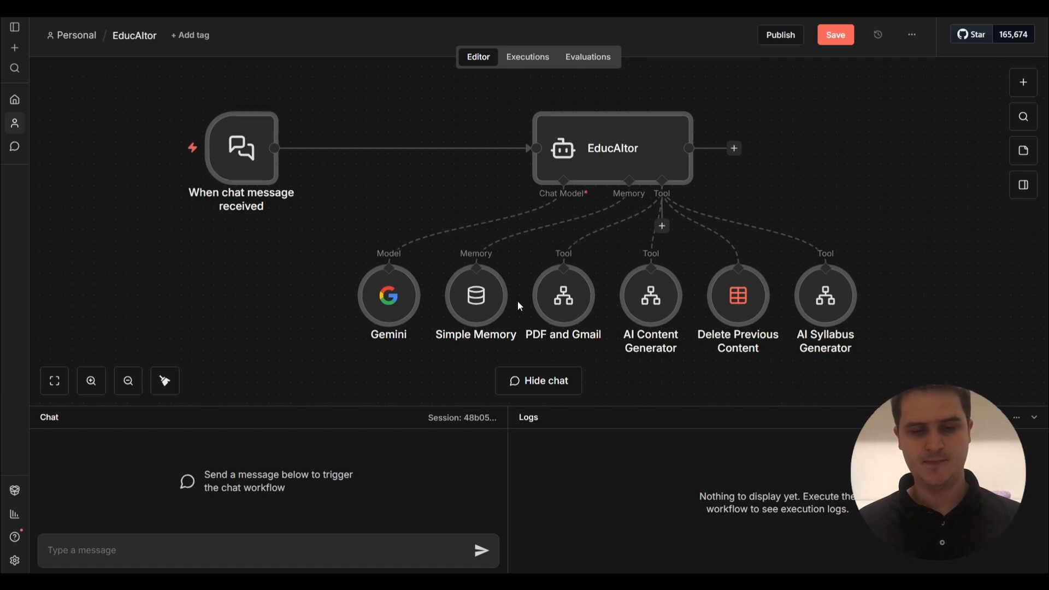
mouse_move(389, 306)
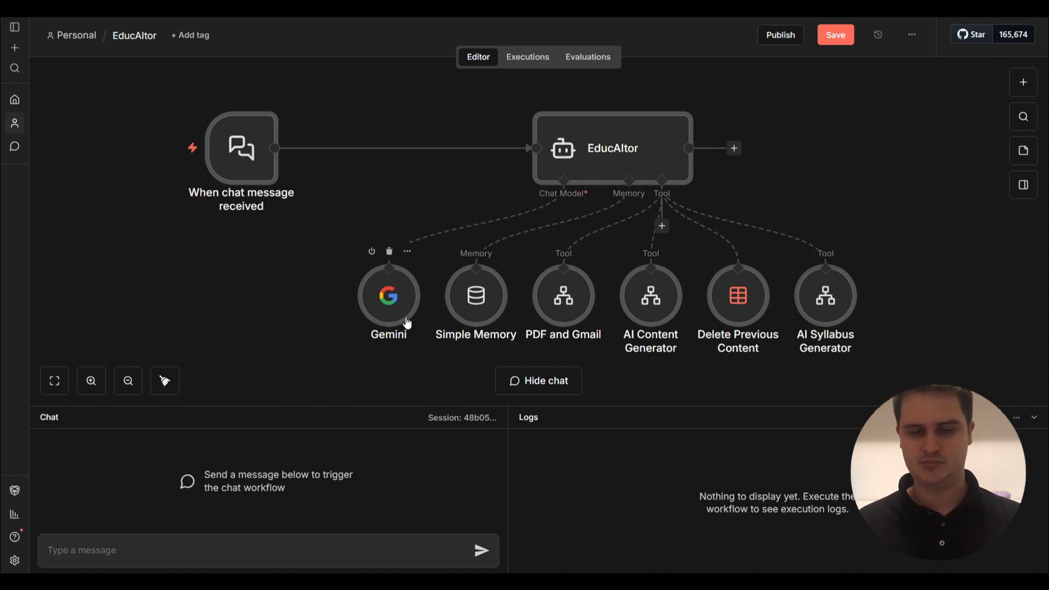
double_click(394, 307)
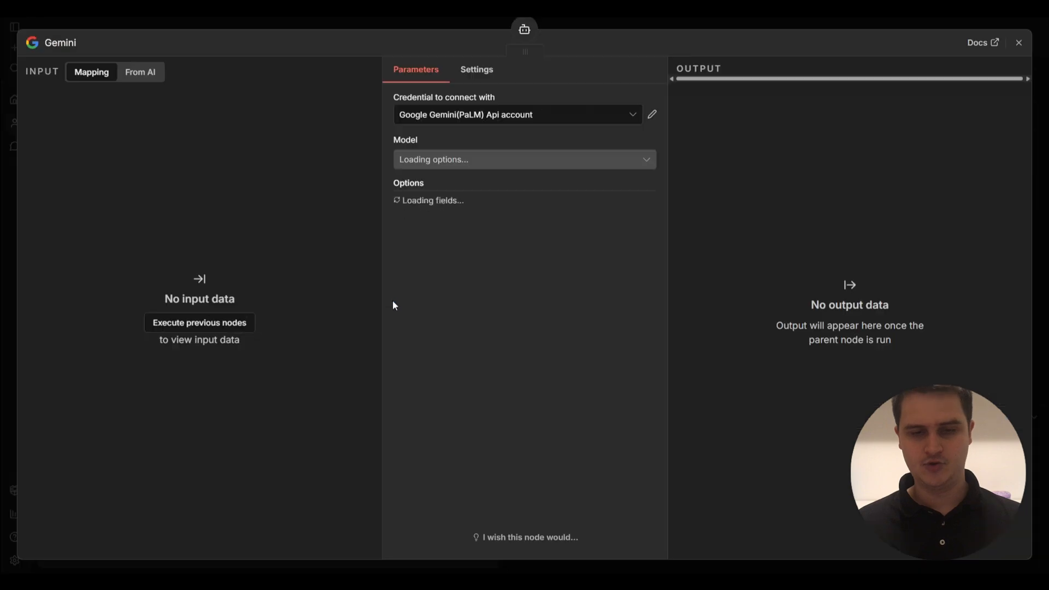
click(599, 113)
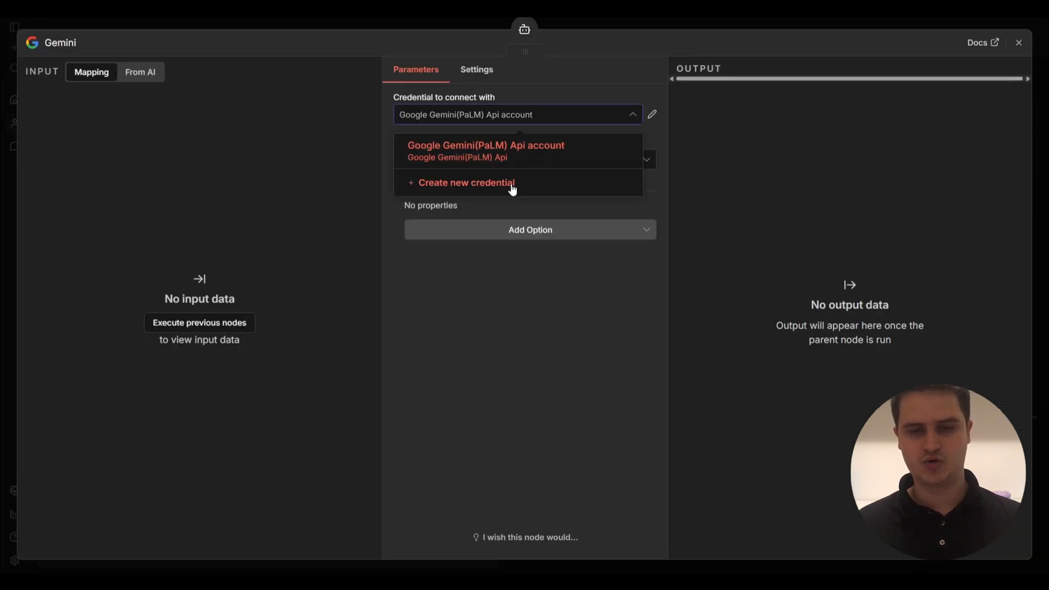
click(512, 186)
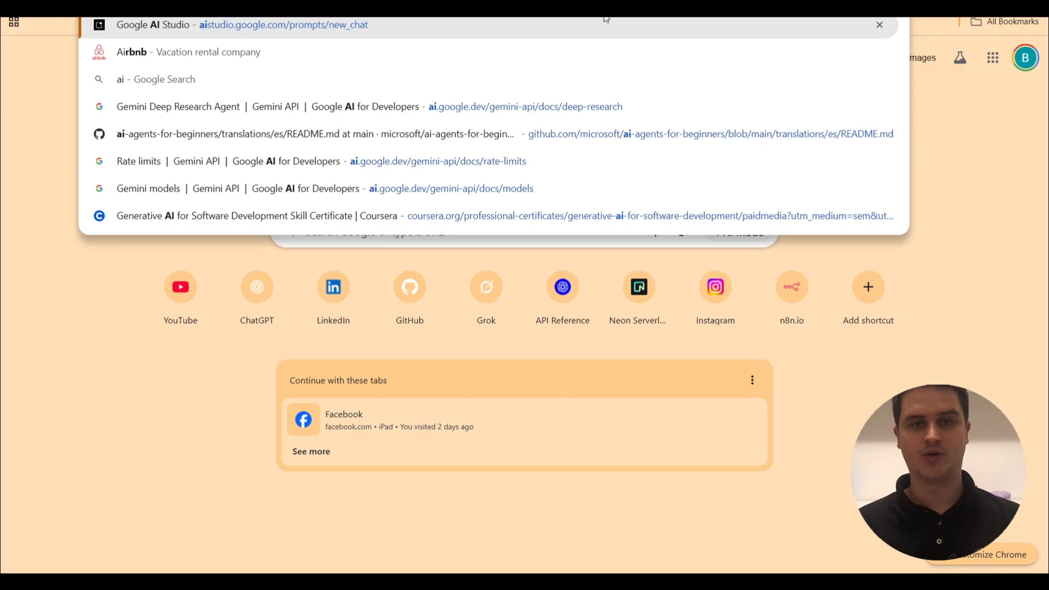
Go to Google AI Studio and open its API keys list.
key(End)
key(BackSpace)
key(BackSpace)
key(BackSpace)
key(BackSpace)
key(BackSpace)
key(BackSpace)
key(BackSpace)
key(BackSpace)
key(BackSpace)
key(BackSpace)
key(BackSpace)
key(BackSpace)
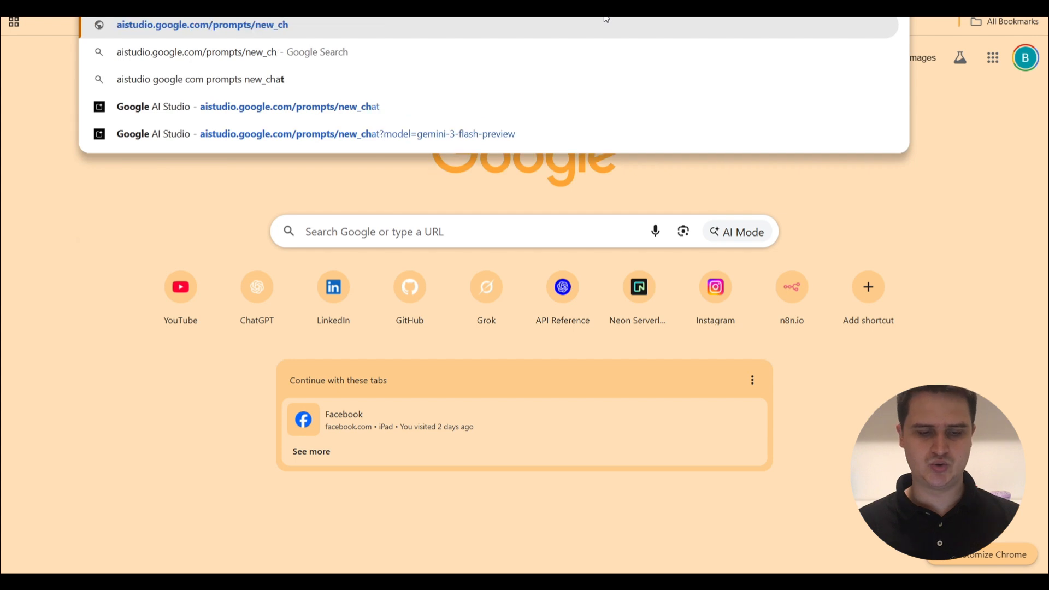
key(BackSpace)
key(BackSpace)
key(BackSpace)
key(BackSpace)
key(BackSpace)
key(BackSpace)
key(BackSpace)
key(BackSpace)
key(BackSpace)
key(BackSpace)
key(BackSpace)
key(BackSpace)
key(BackSpace)
key(BackSpace)
key(BackSpace)
key(BackSpace)
key(BackSpace)
key(BackSpace)
key(BackSpace)
key(BackSpace)
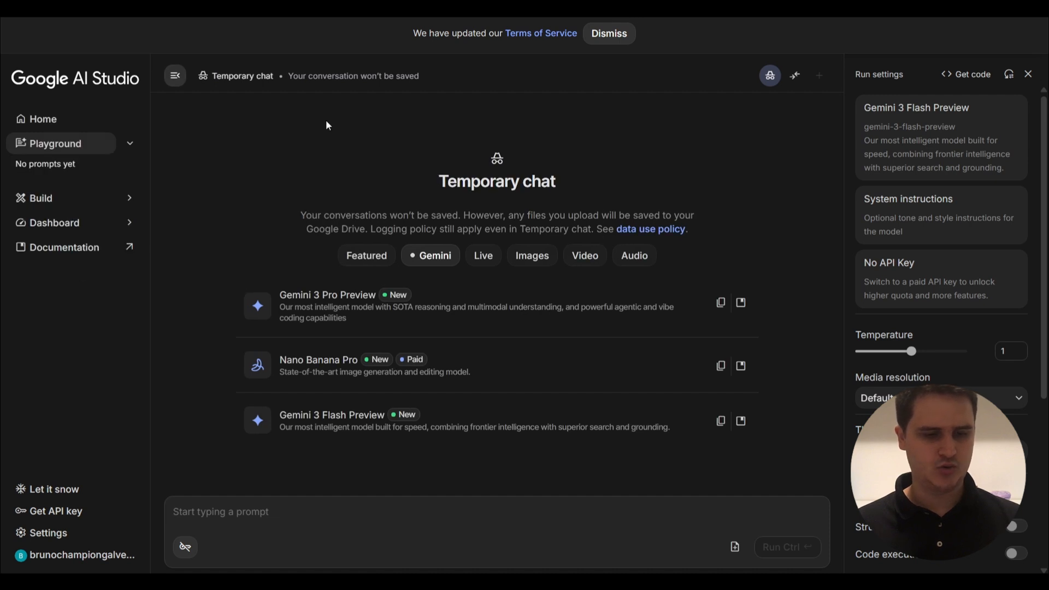
click(47, 519)
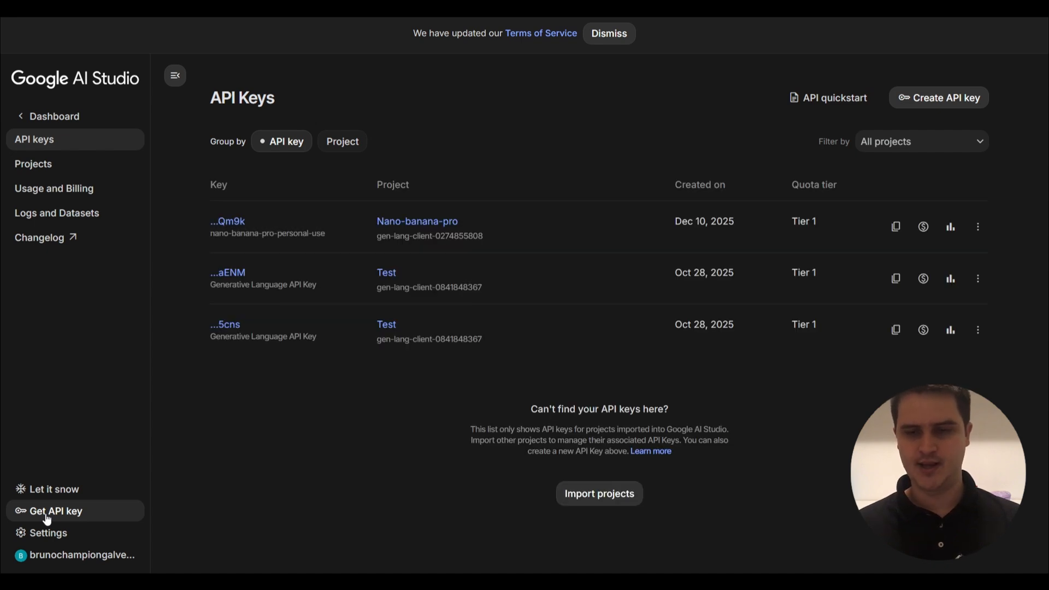
Create an API key named n8n-educaitor in a new n8n-educaitor project and view its details.
click(941, 95)
text(n8n-educacitor)
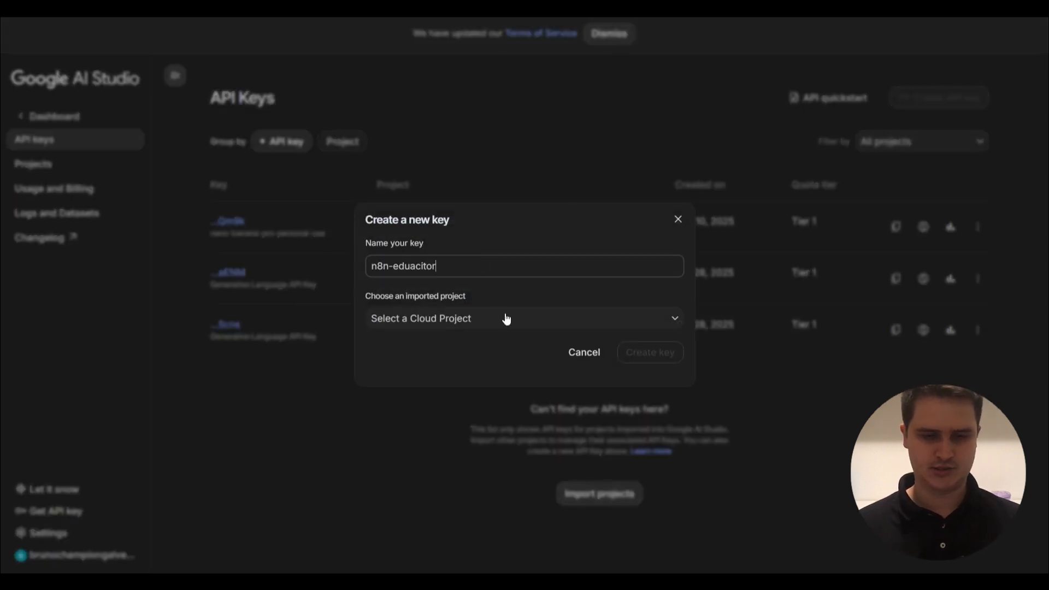
click(506, 319)
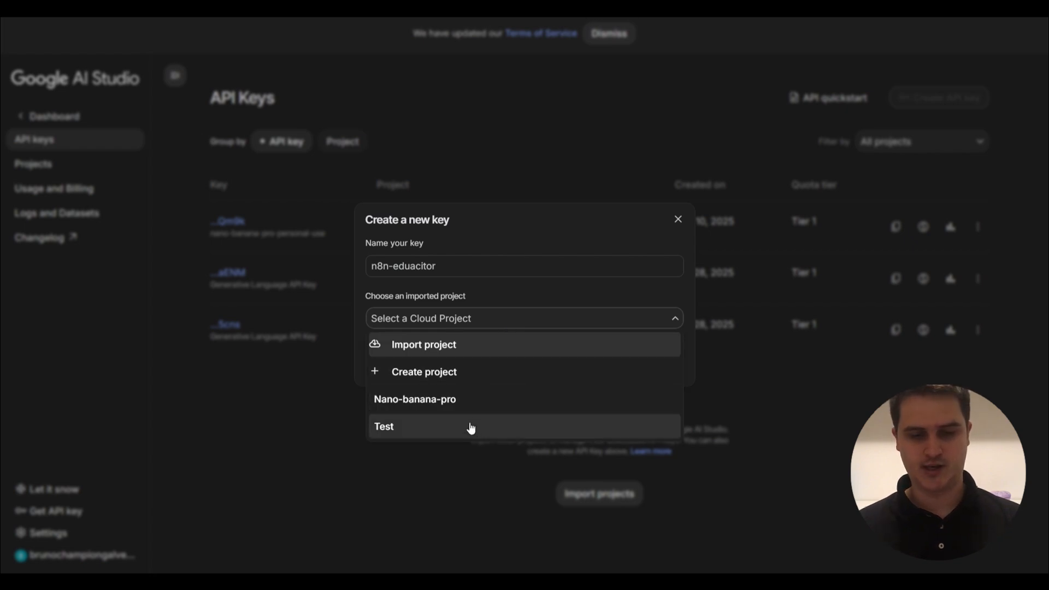
click(468, 371)
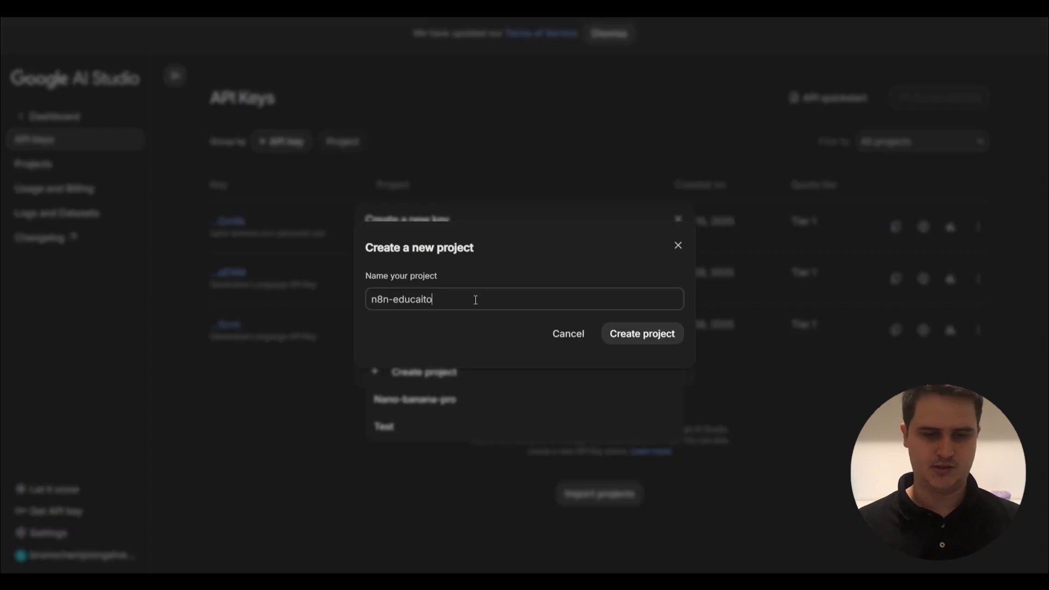
click(642, 335)
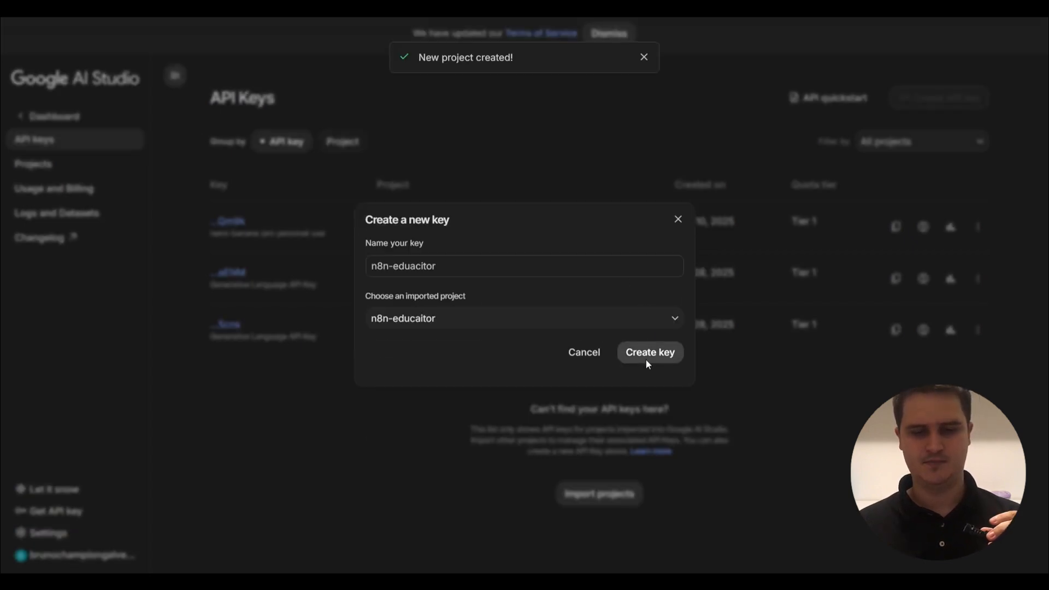
click(647, 360)
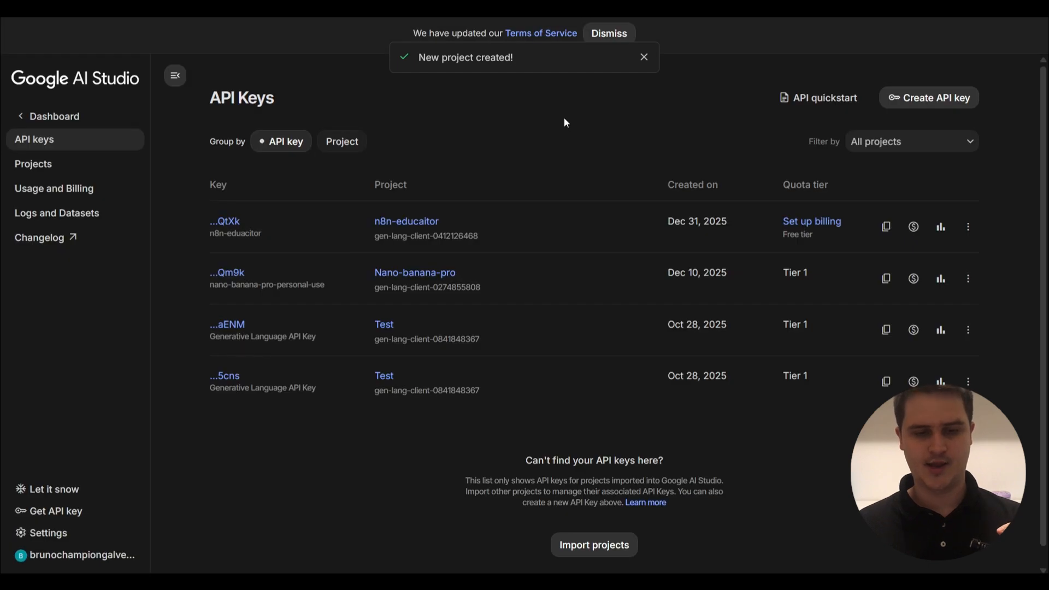
click(233, 222)
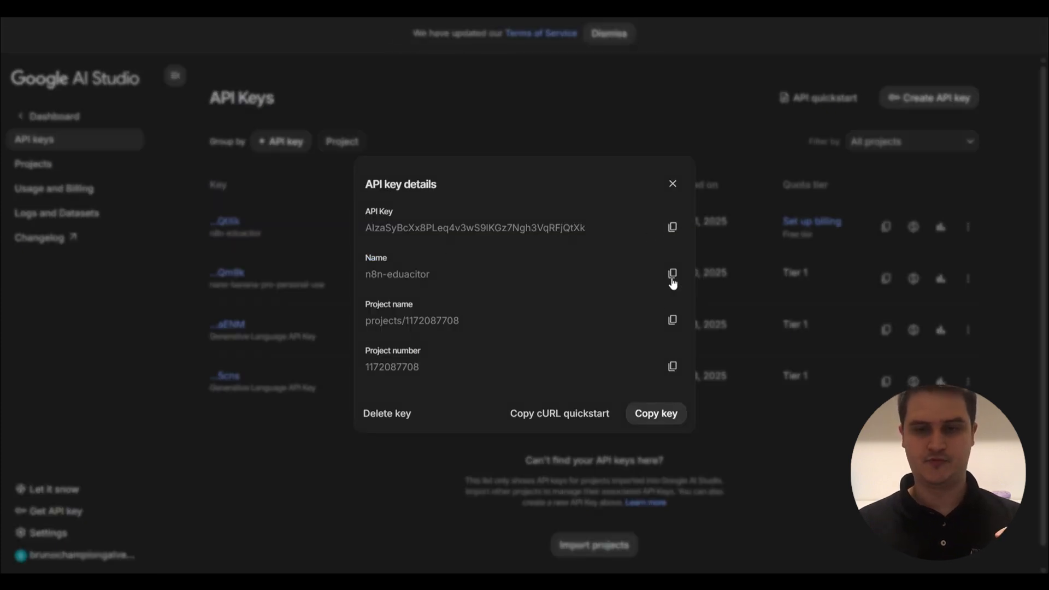
Close the key details and the saved Google Gemini(PaLM) Api account 2 credential, back to the canvas.
click(673, 184)
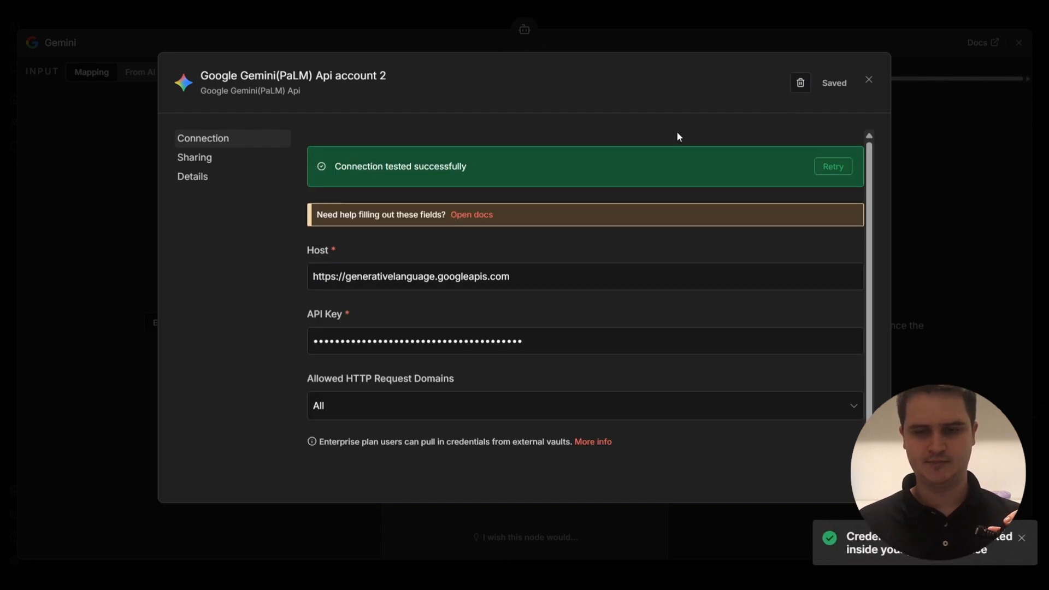
click(868, 82)
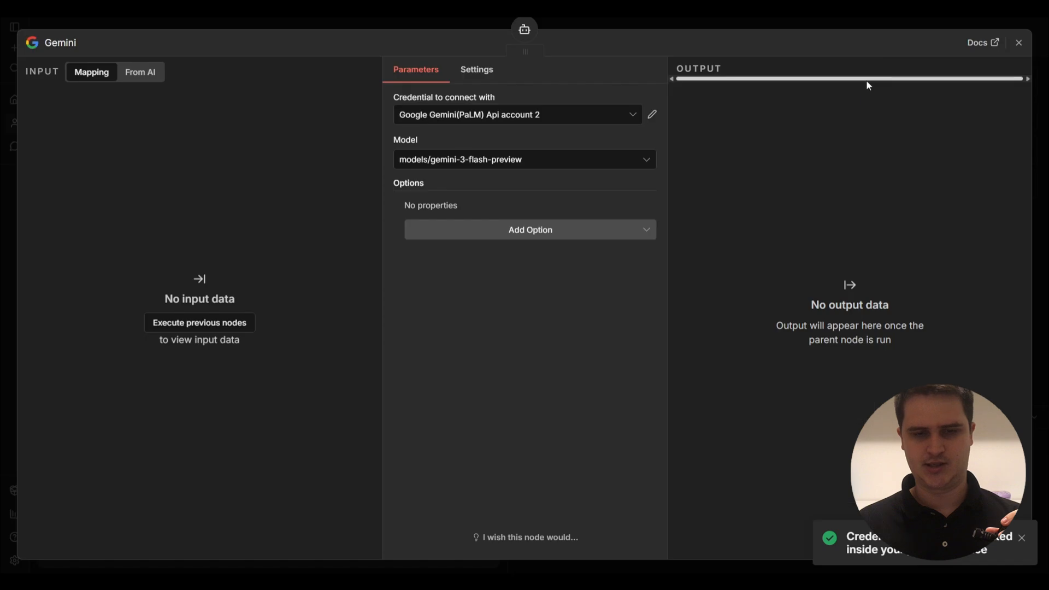
click(725, 22)
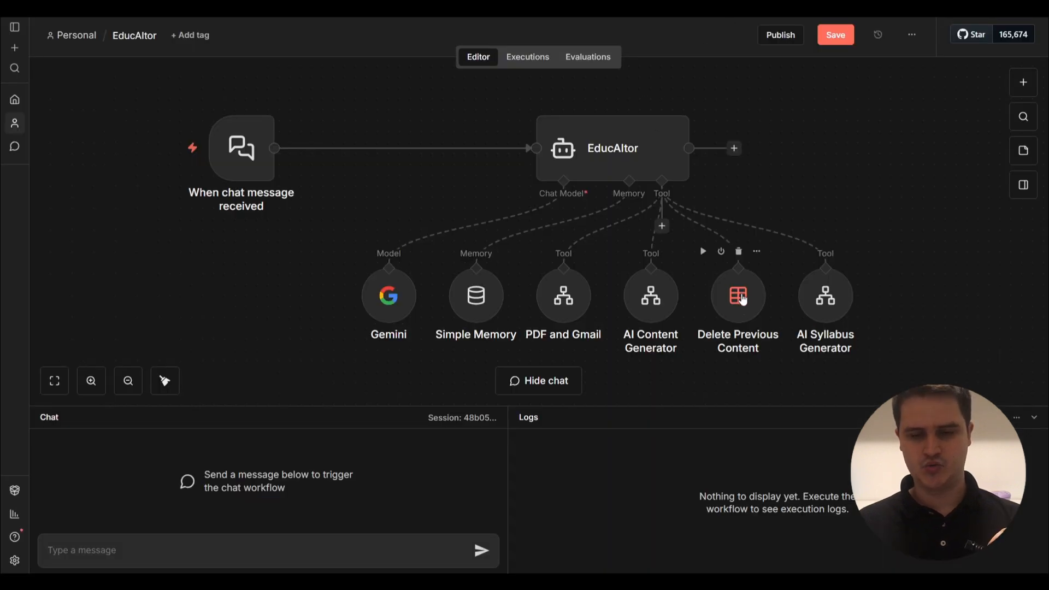
Verify the Delete Previous Content node targets the EducAItor HTML Responses data table.
double_click(741, 297)
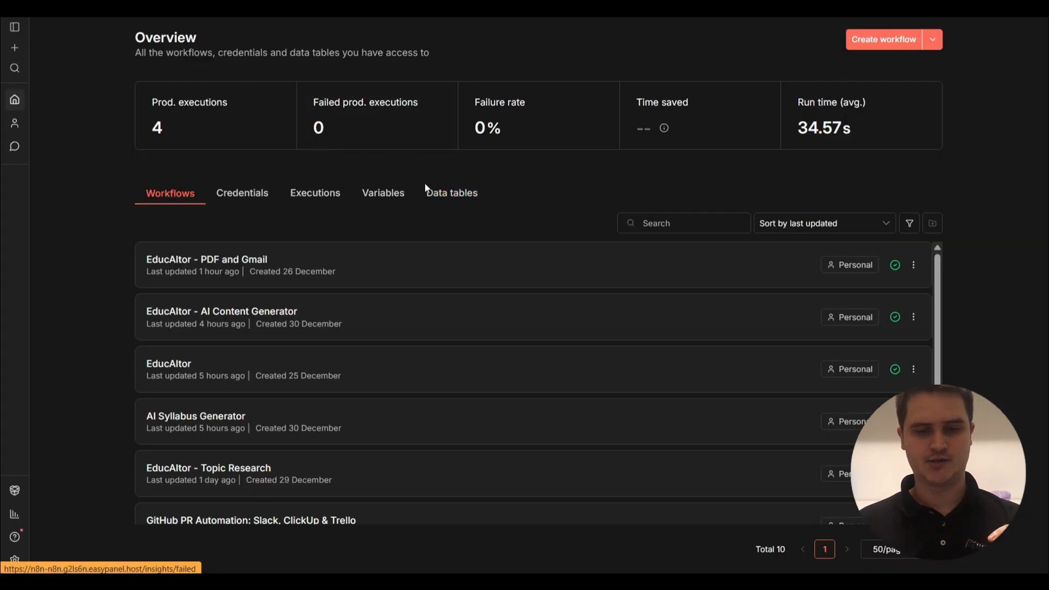
click(453, 199)
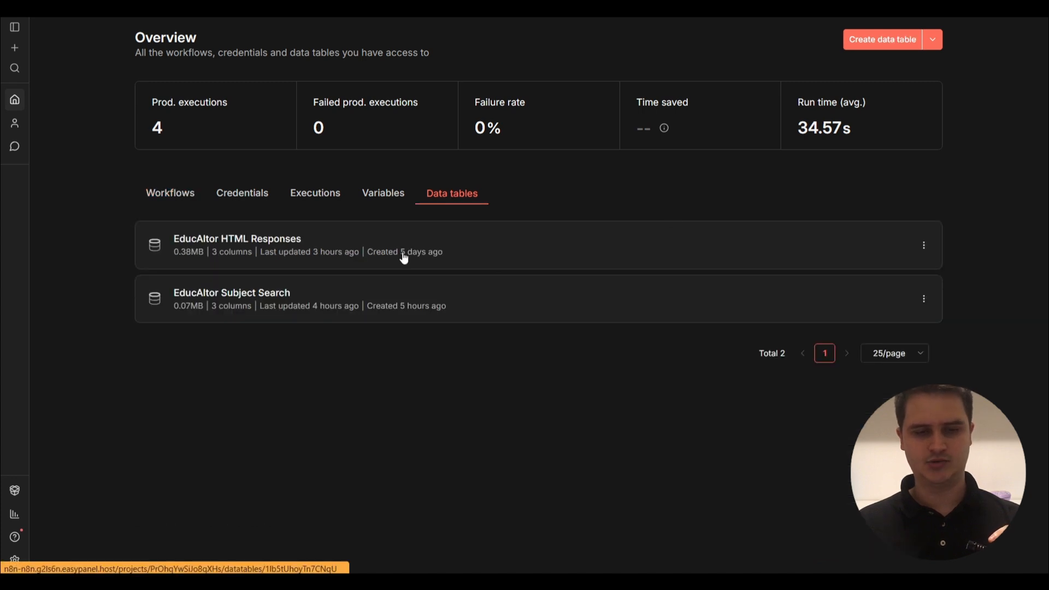
click(887, 39)
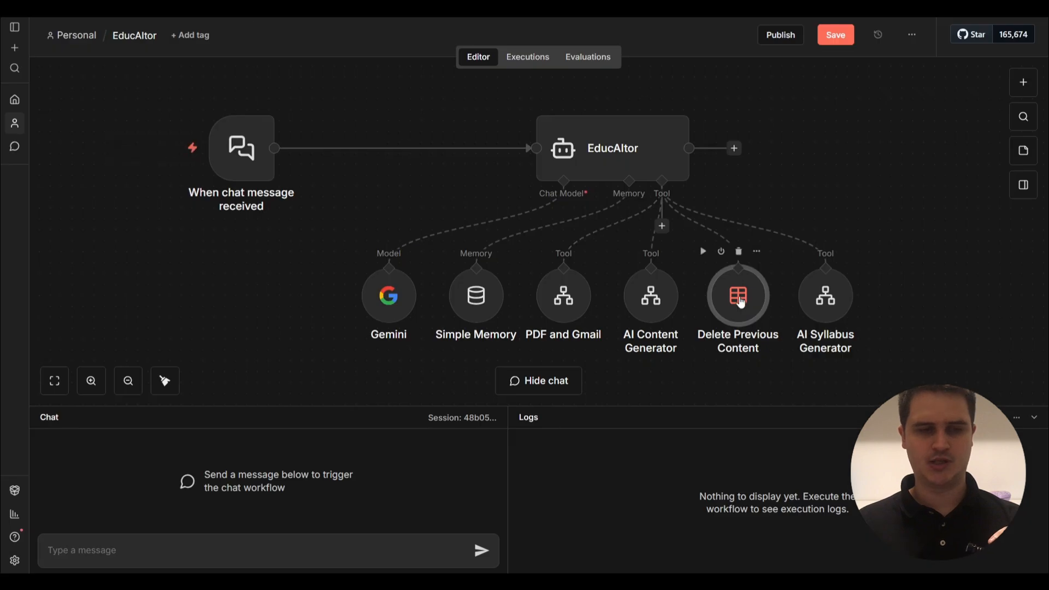
double_click(742, 301)
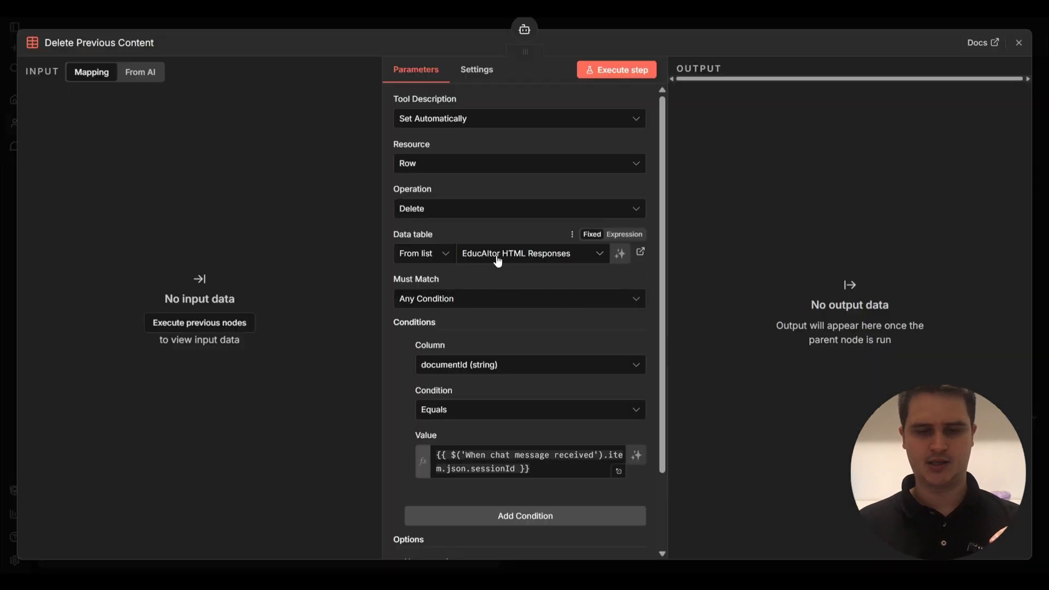
key(Escape)
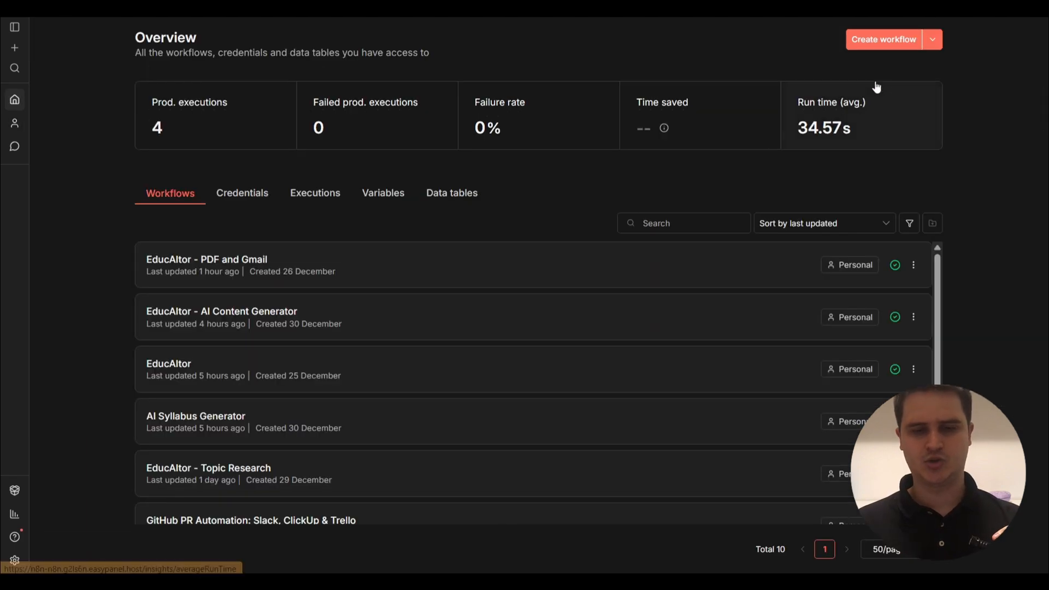
click(892, 48)
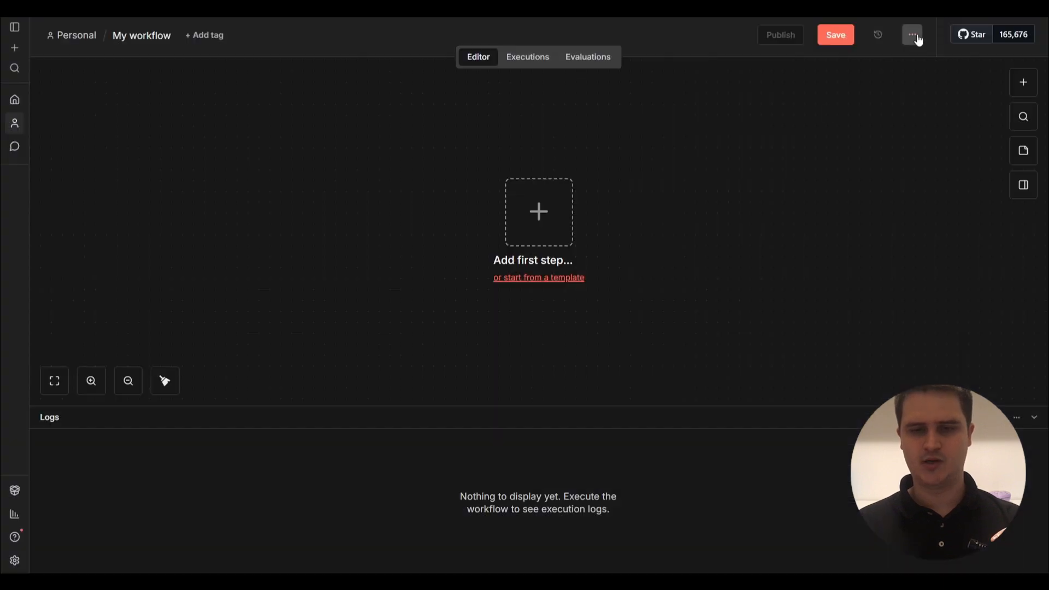
click(918, 40)
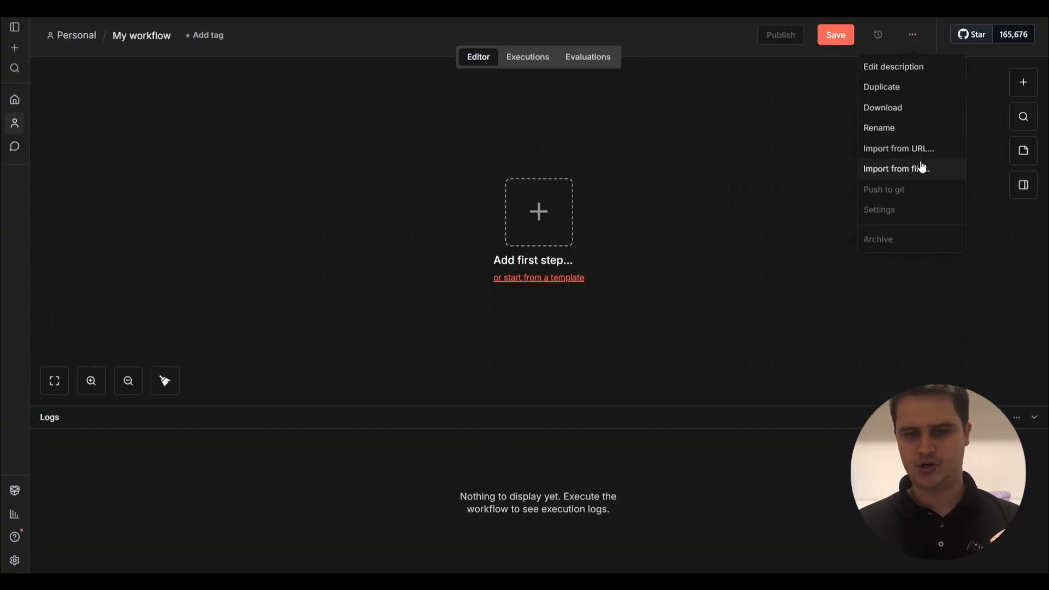
click(922, 169)
double_click(635, 206)
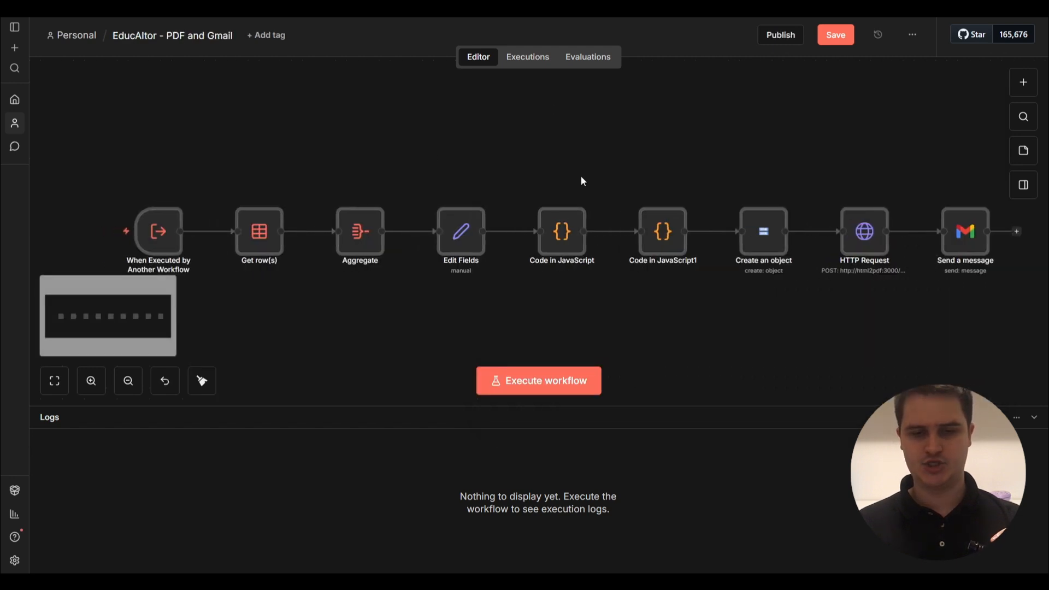
drag(311, 161, 300, 149)
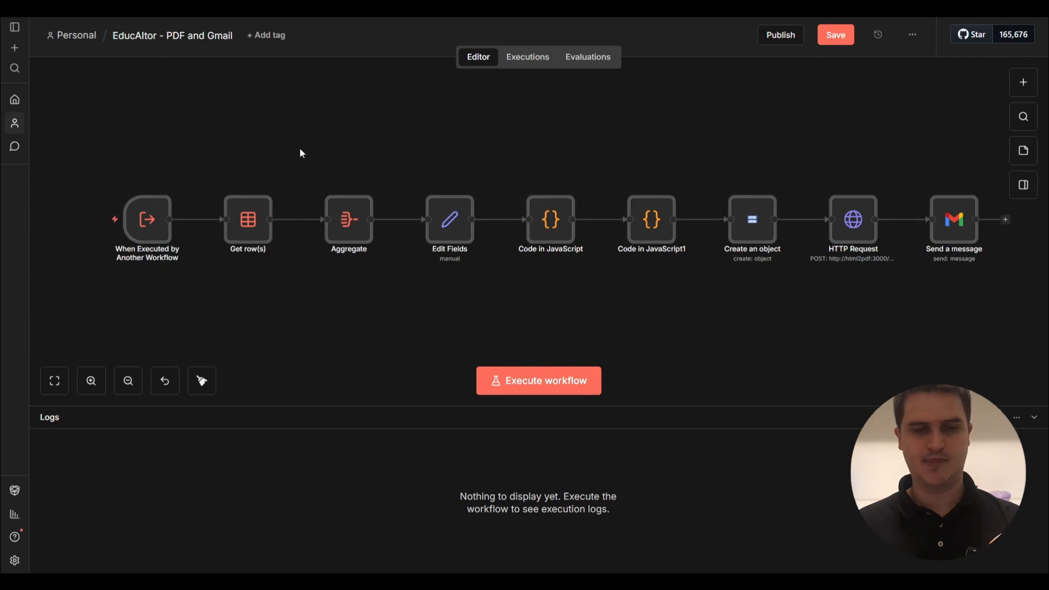
click(255, 234)
double_click(255, 235)
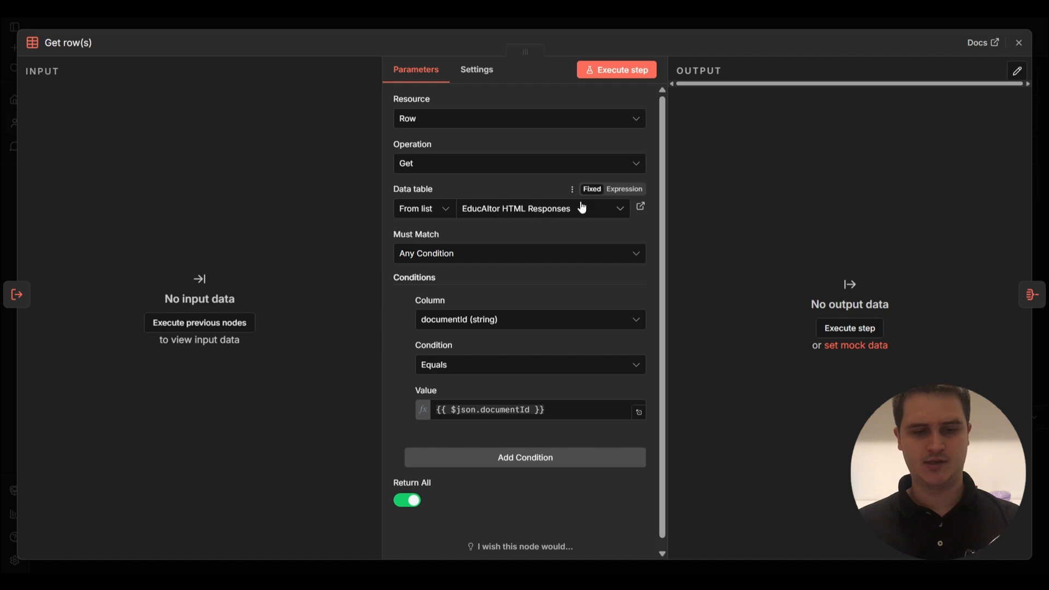
click(707, 24)
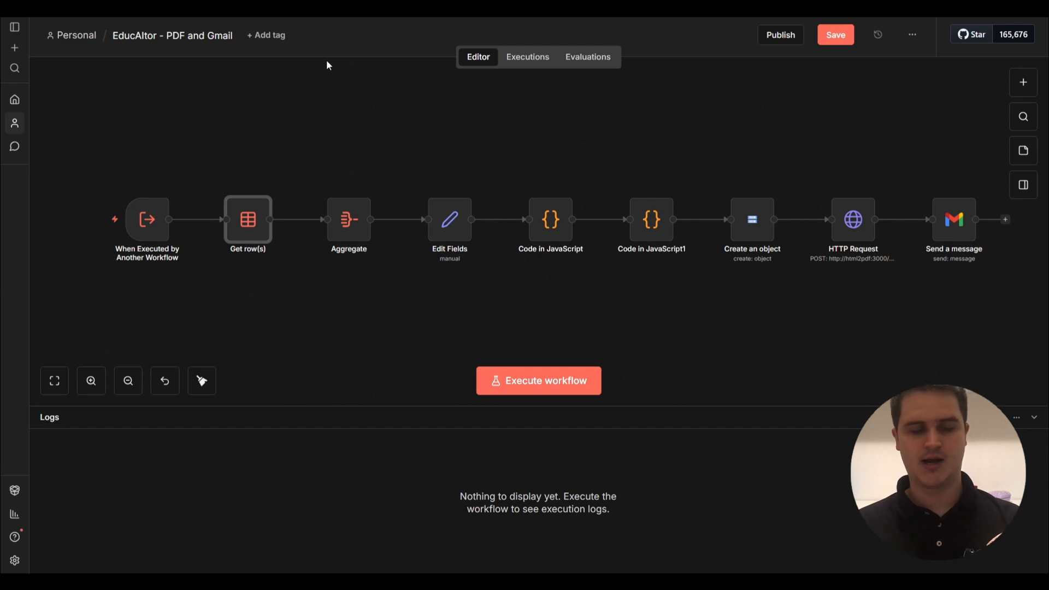
key(Return)
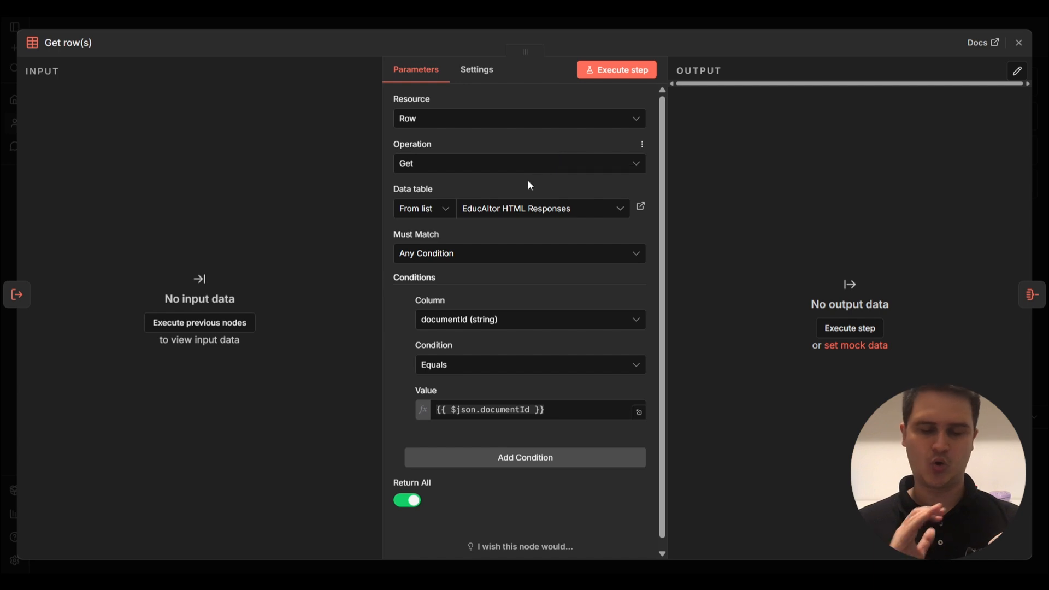
click(518, 215)
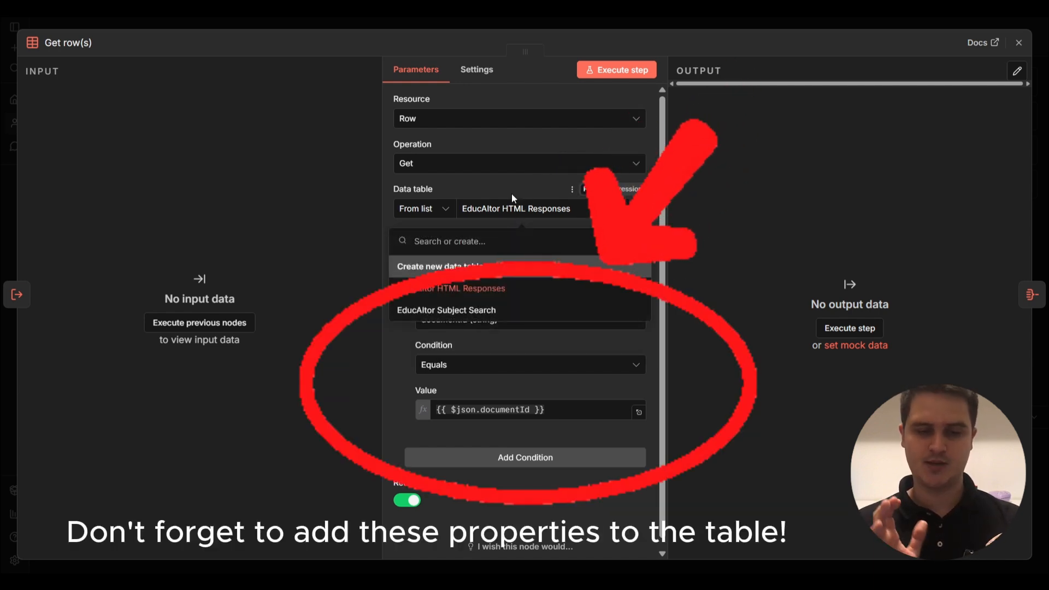
click(512, 193)
click(667, 24)
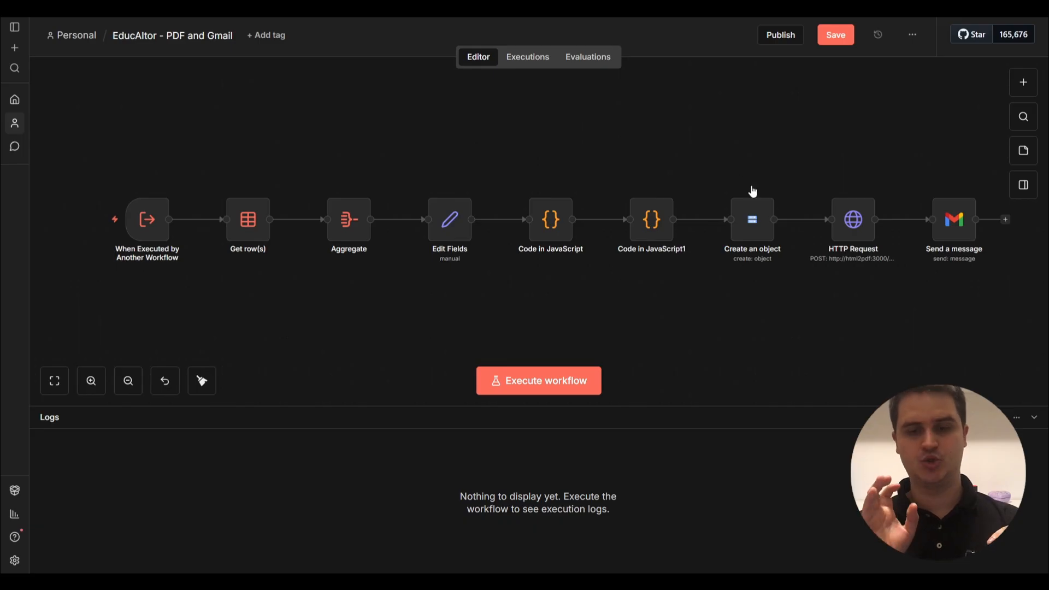
Open the Create an object node and begin a new Google Cloud Storage credential.
double_click(749, 239)
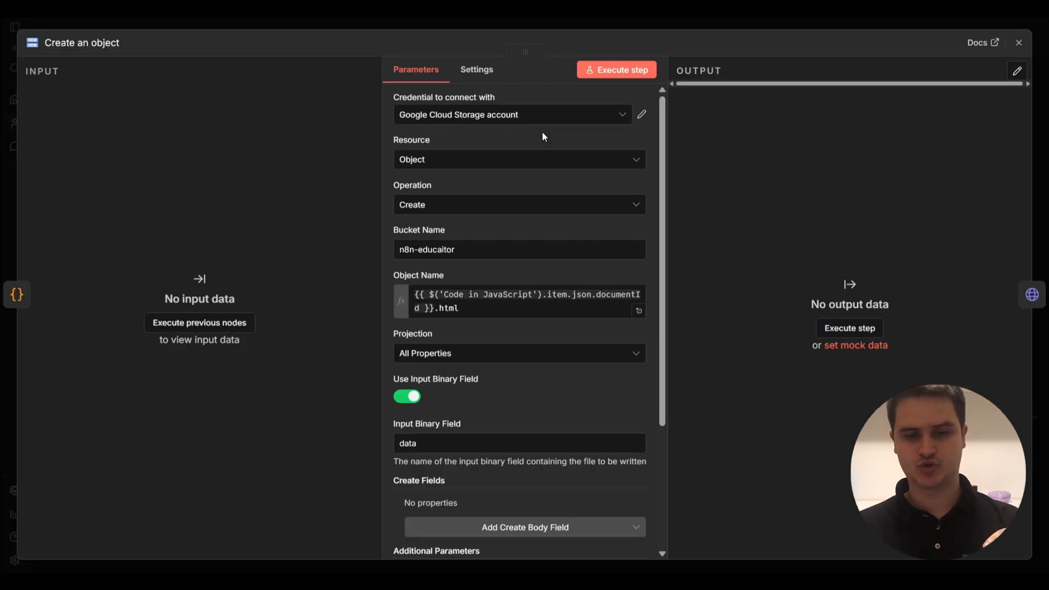
click(550, 113)
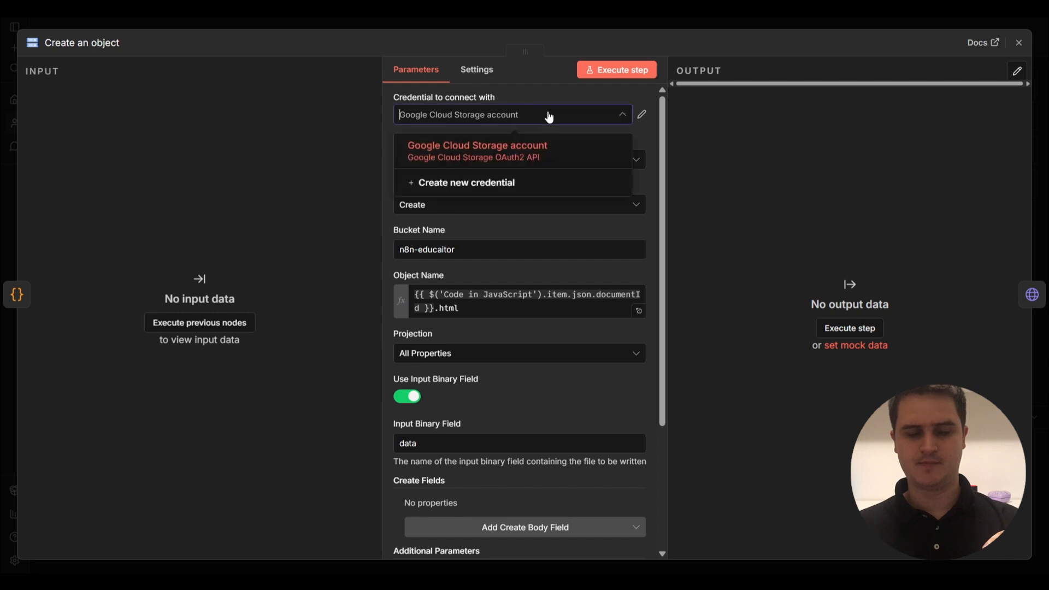
click(500, 186)
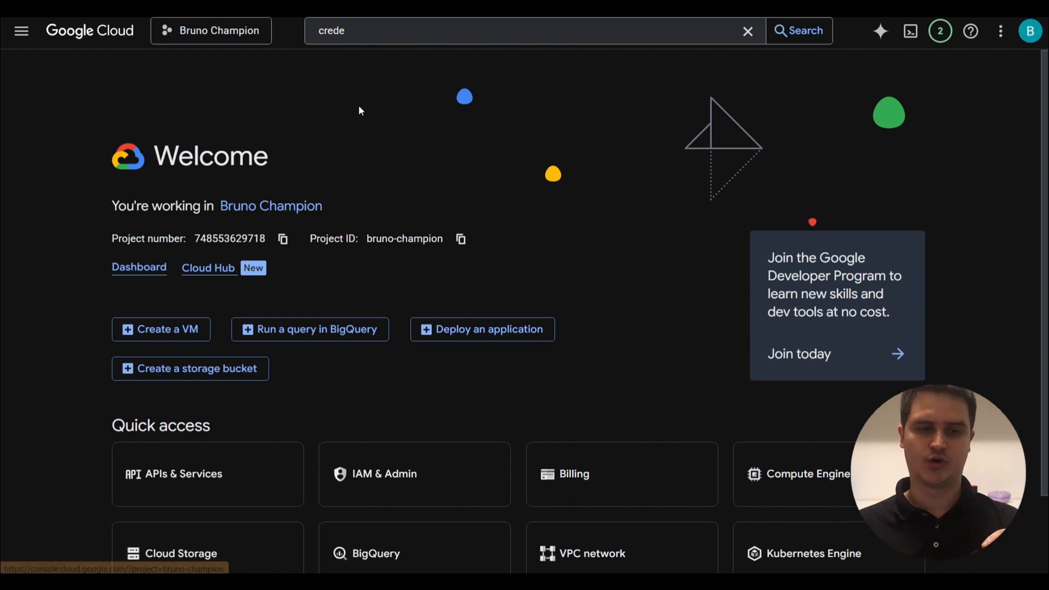
Open Cloud Storage and start a new bucket named n8n-educaitor2.
click(361, 31)
text(stackdriver)
key(ctrl+a)
text(storage class)
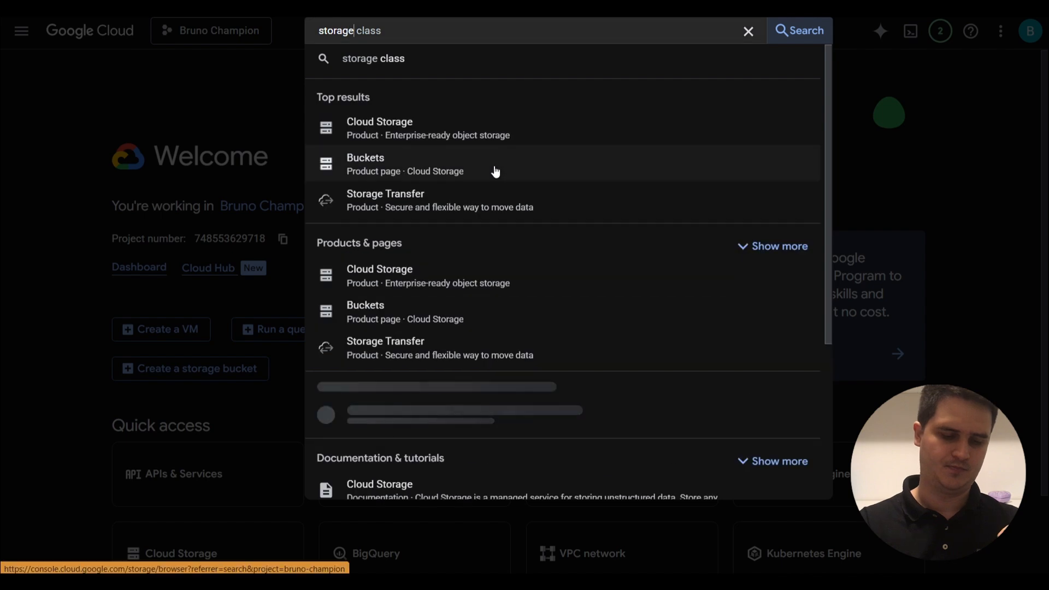
click(430, 131)
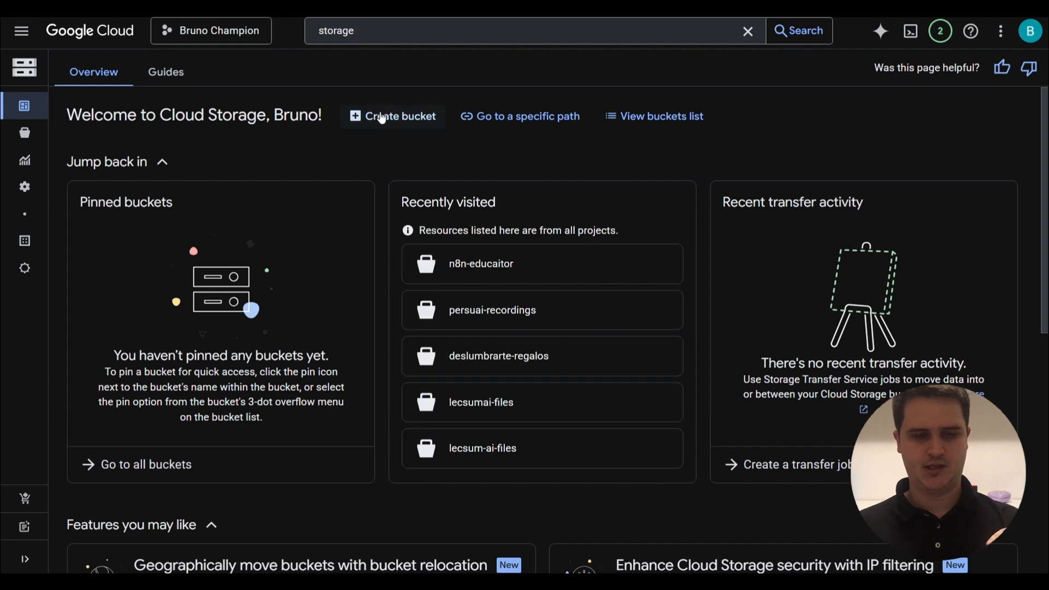
click(391, 123)
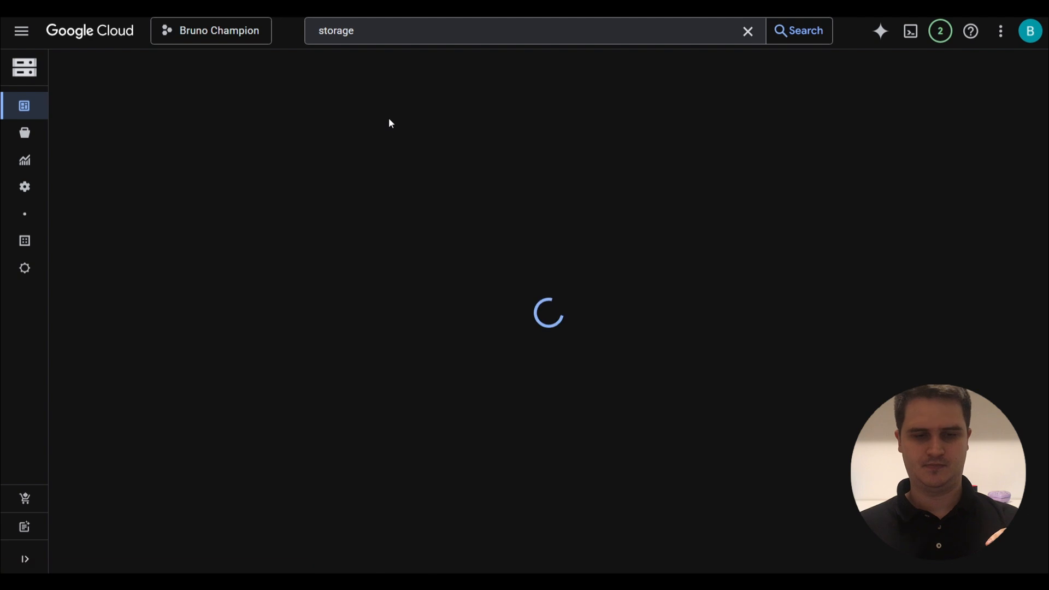
click(247, 174)
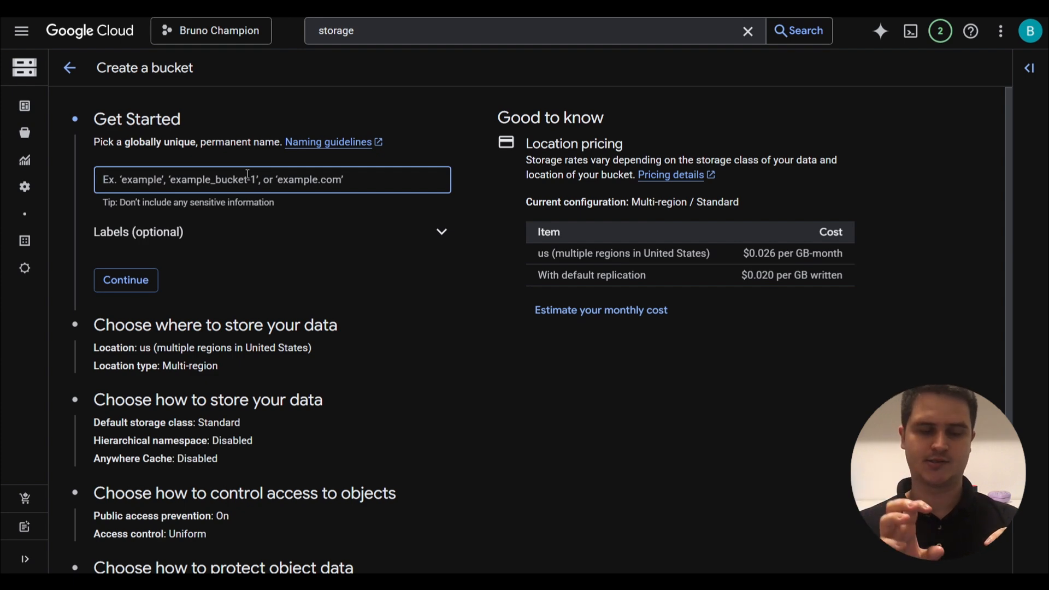
text(n8n-educaitor2)
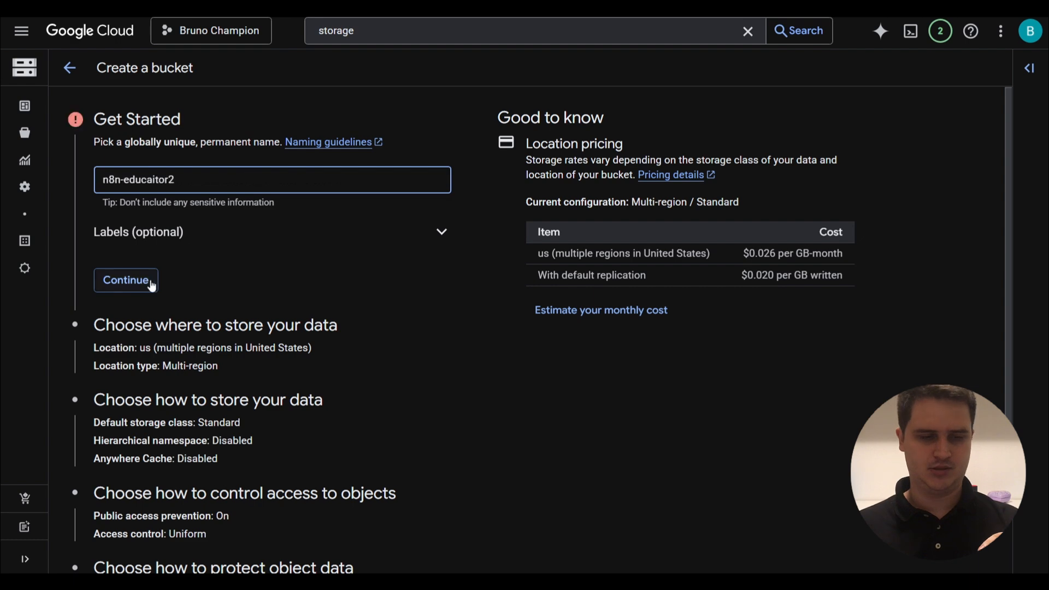
Keep multi-region us and Standard class defaults, then create it without enforced public access prevention.
click(129, 280)
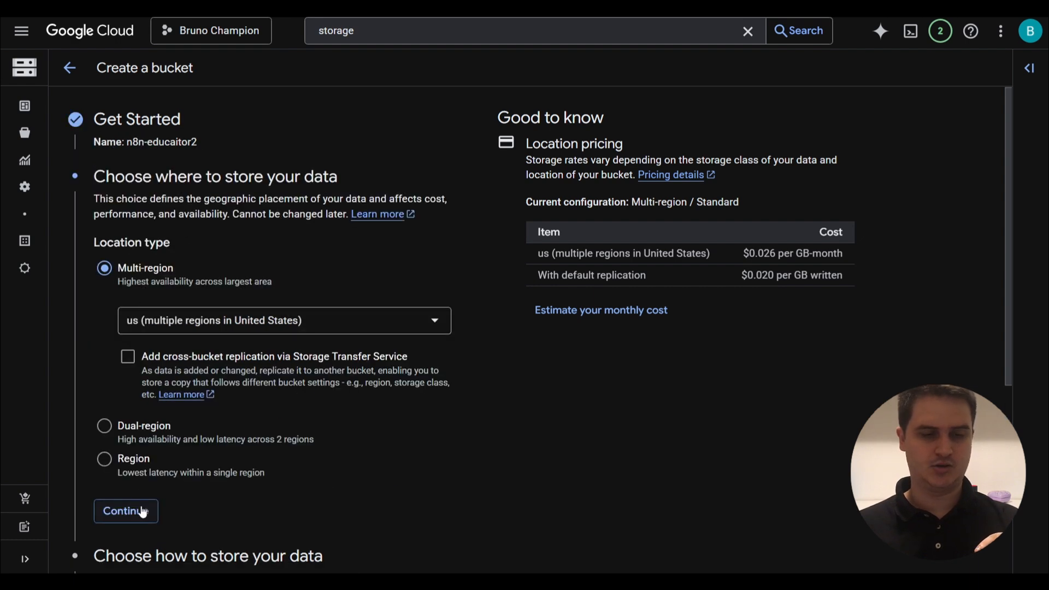
click(140, 510)
scroll(141, 508, down, 5)
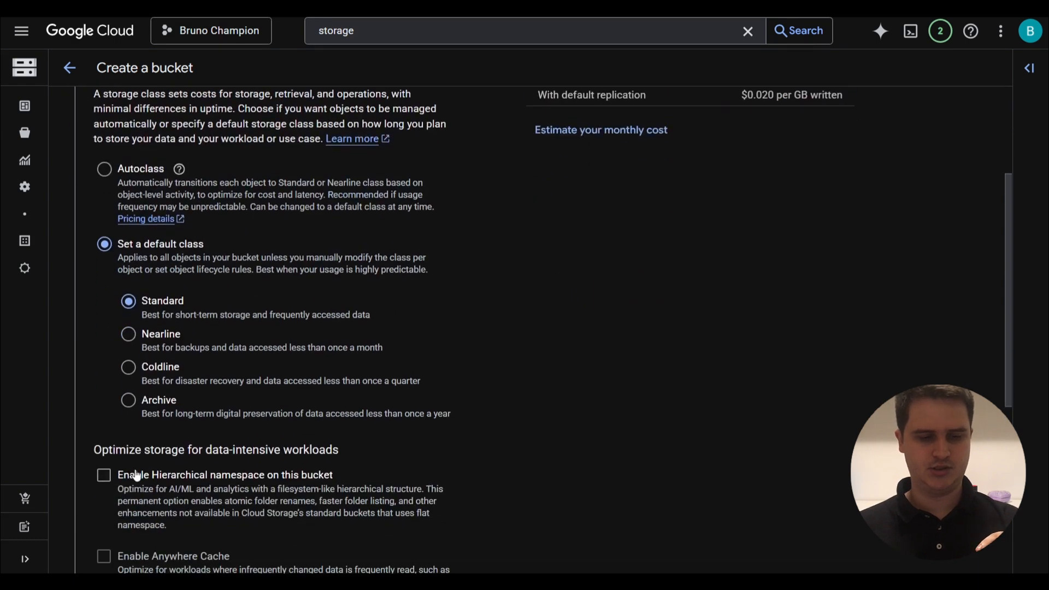
scroll(141, 508, down, 3)
click(133, 495)
scroll(134, 492, down, 3)
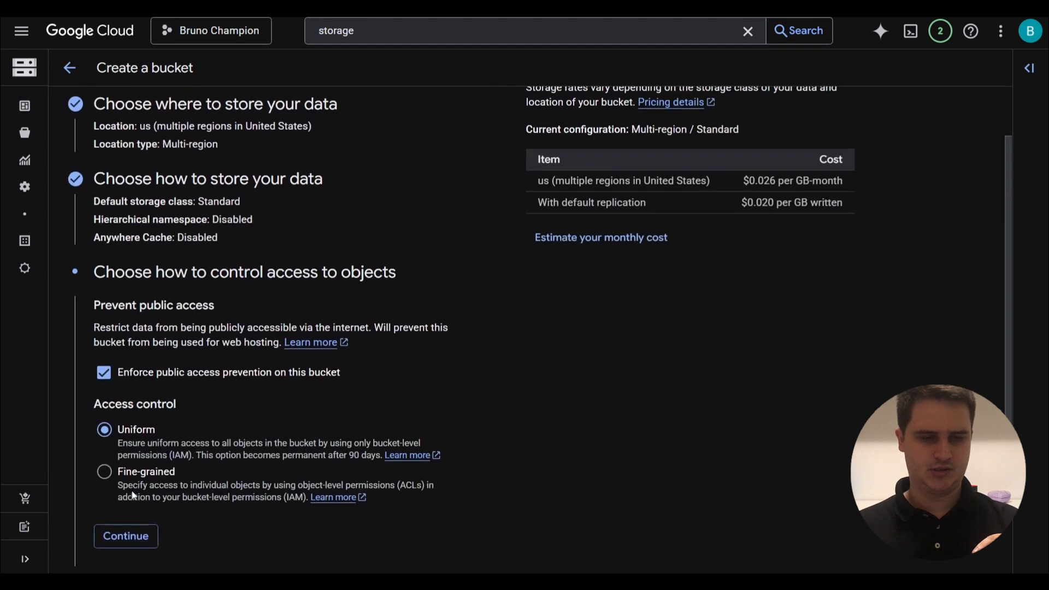
click(126, 453)
scroll(127, 458, down, 3)
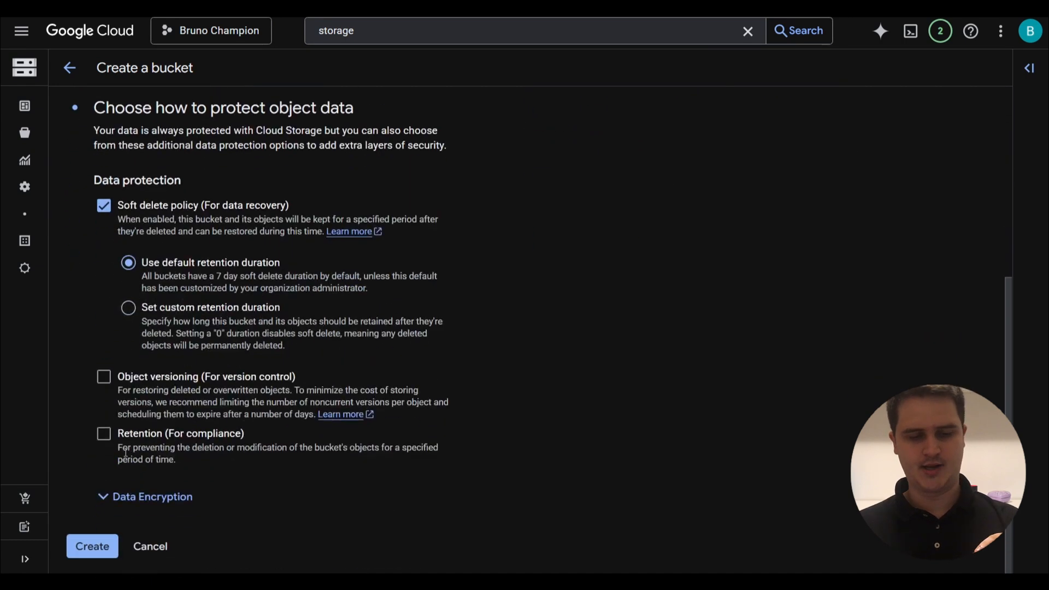
click(94, 544)
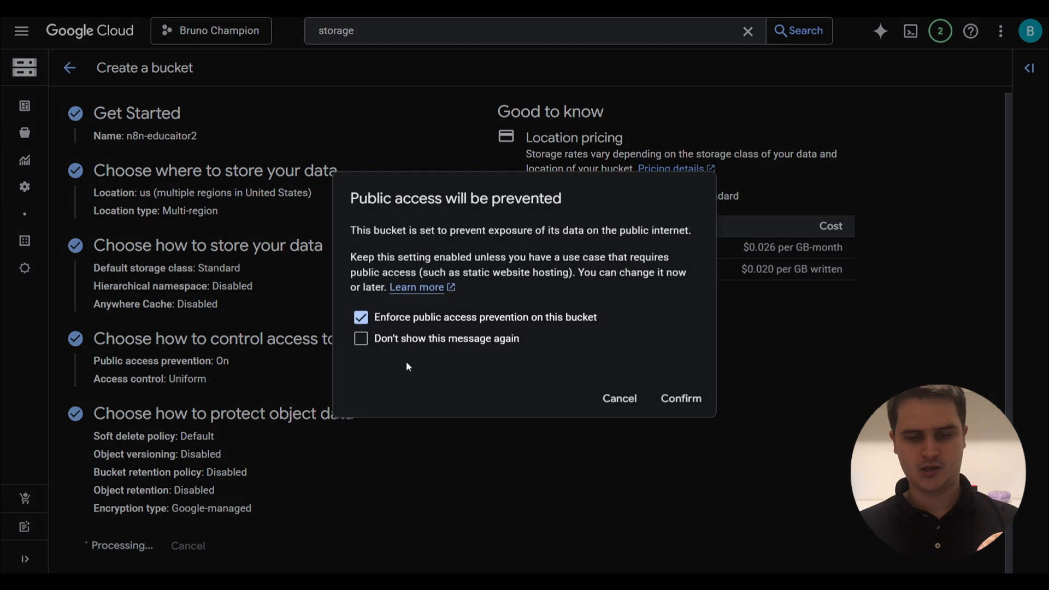
click(386, 321)
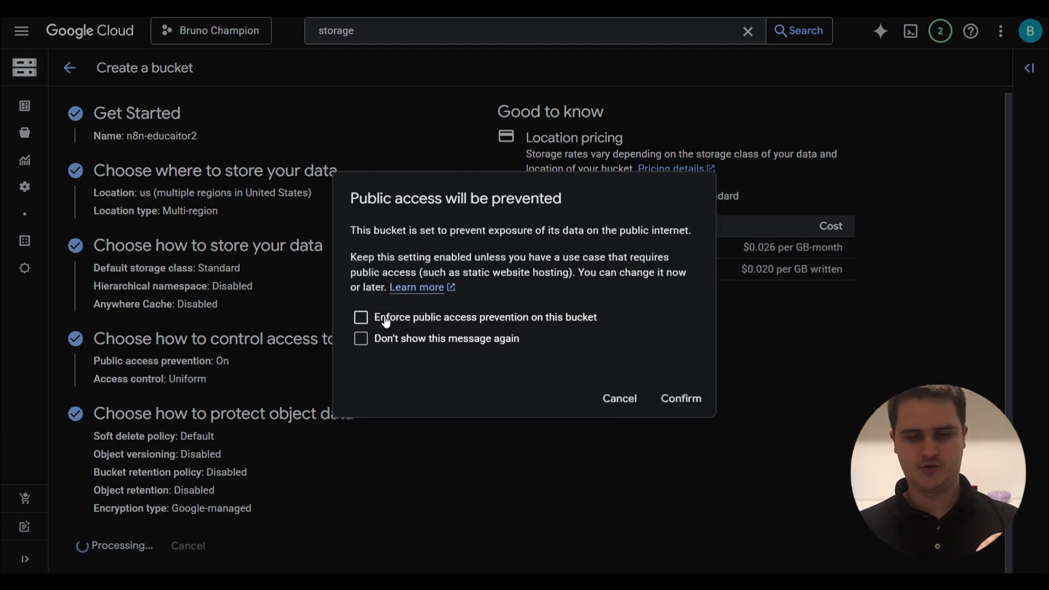
click(681, 399)
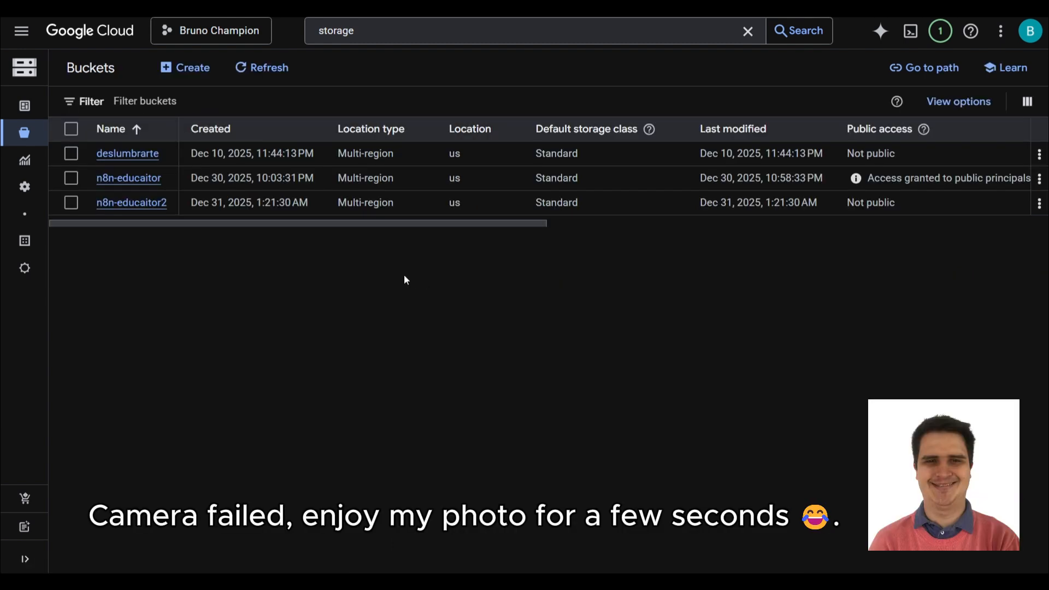
Open the n8n-educaitor2 bucket's Permissions view.
click(147, 203)
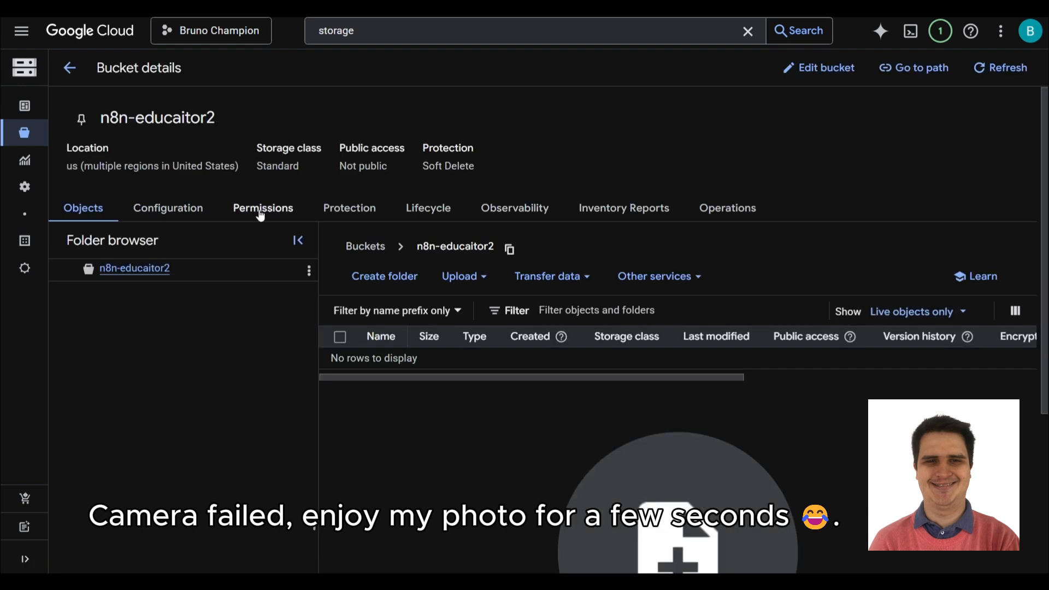
click(260, 213)
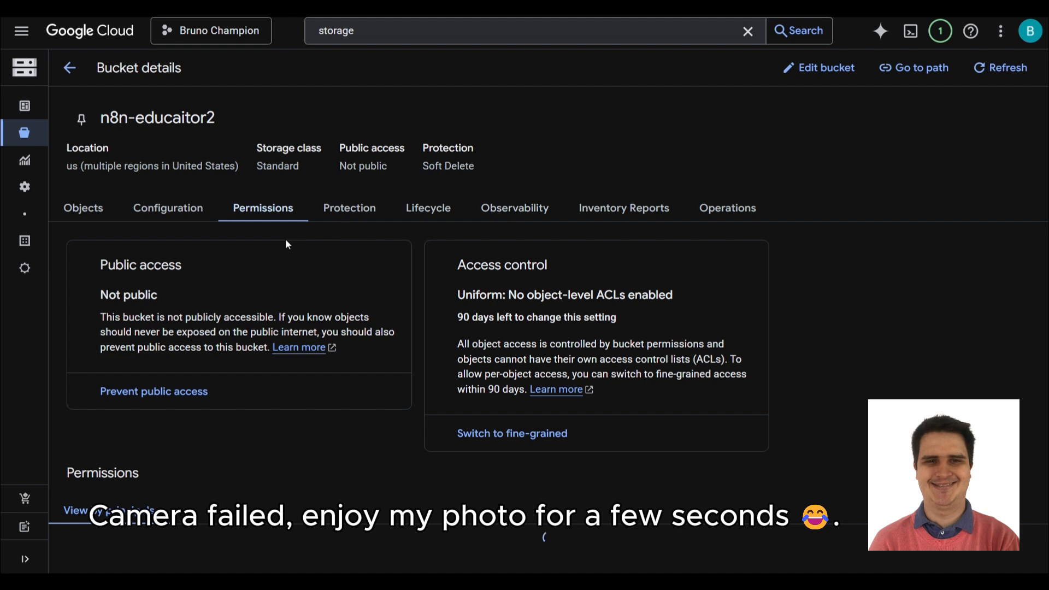
scroll(288, 244, down, 2)
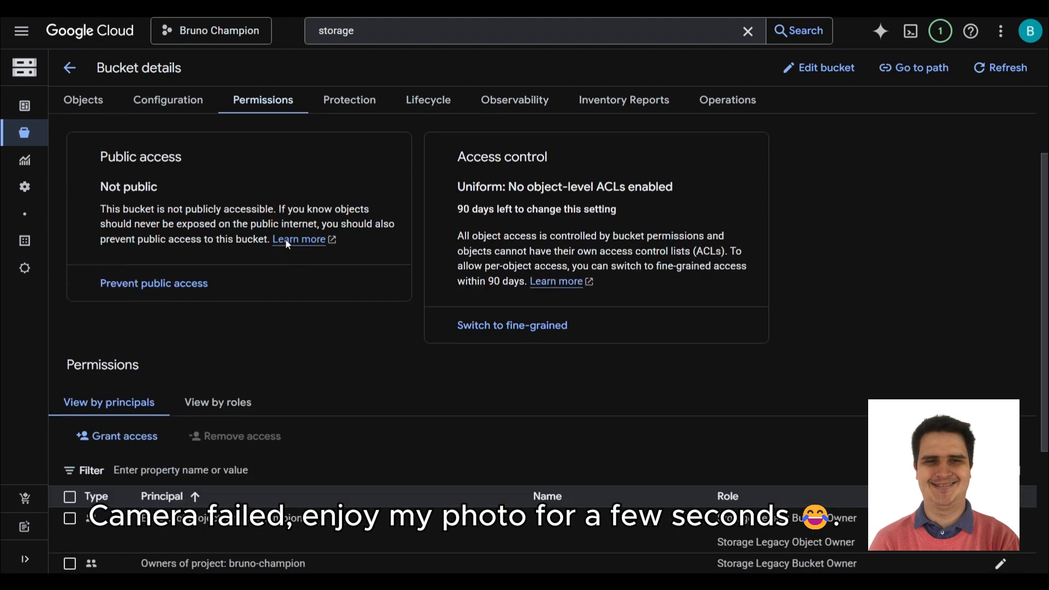
scroll(286, 239, down, 2)
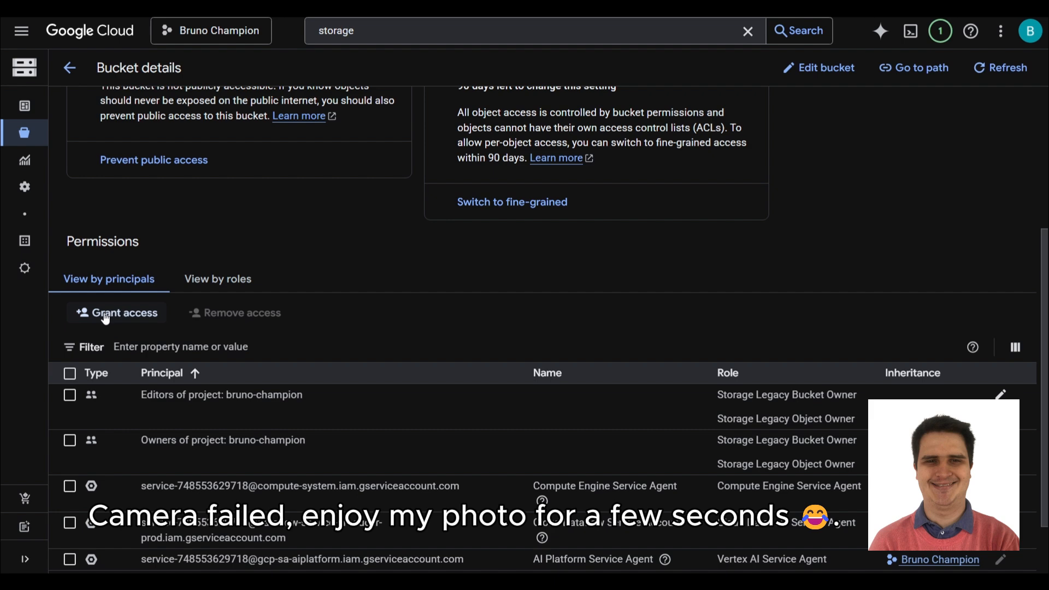
Grant allUsers the Storage Object Viewer role and allow public access.
click(105, 316)
click(498, 273)
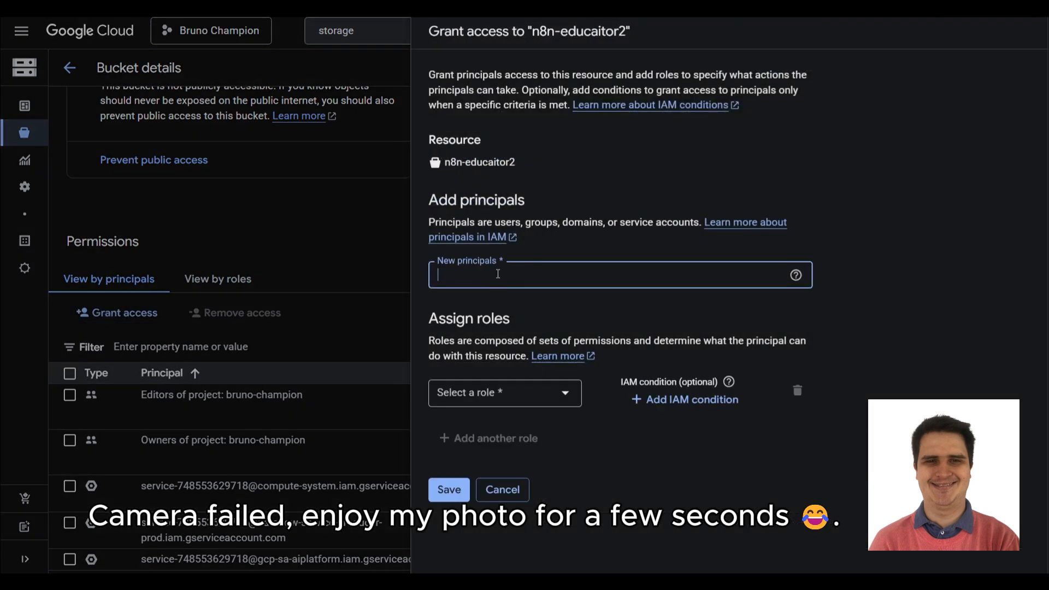
text(allusers)
click(502, 313)
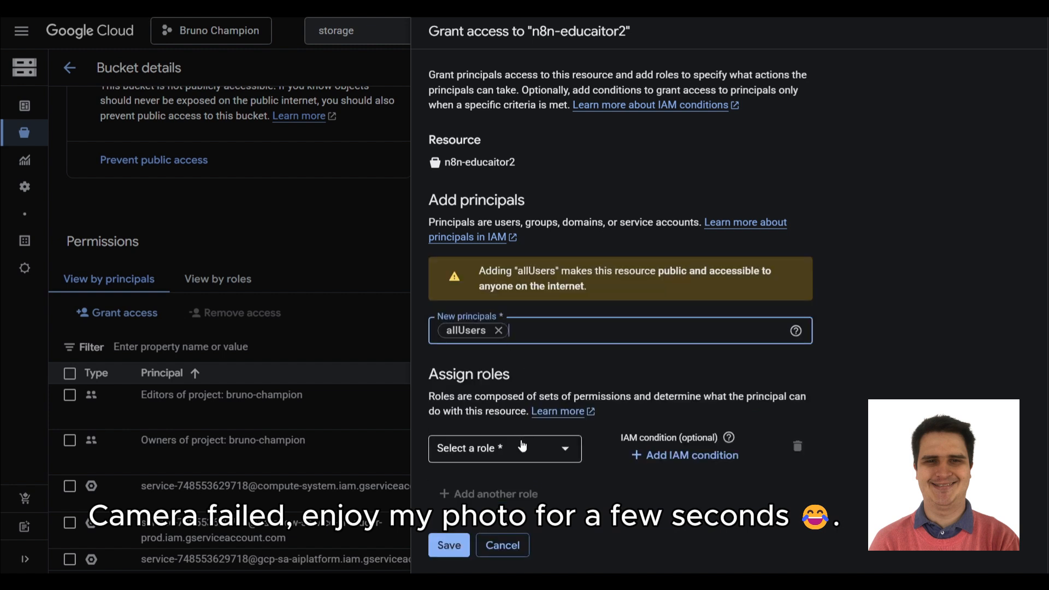
click(522, 447)
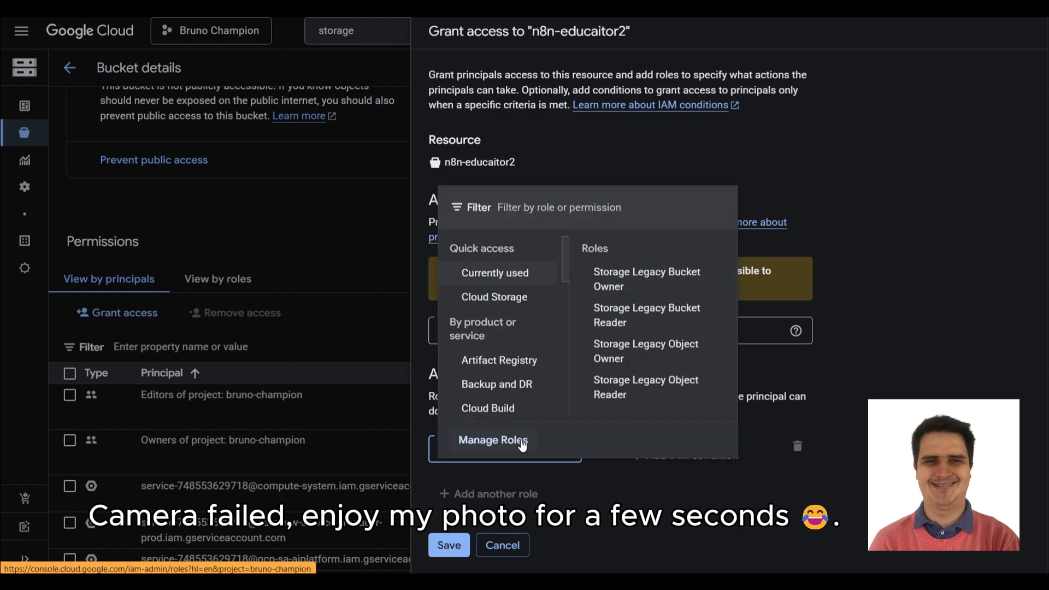
text(storage)
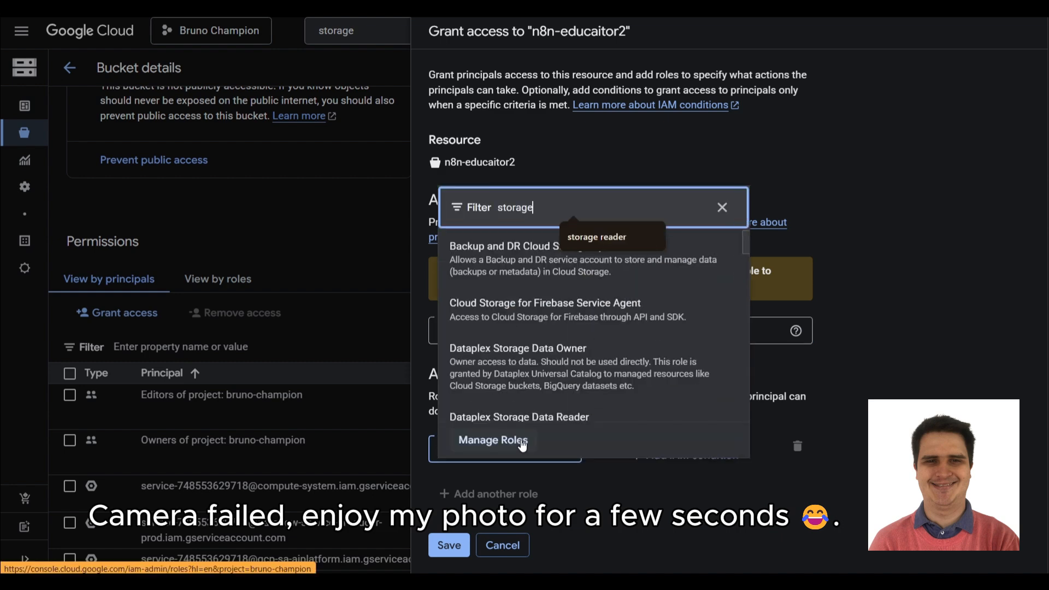
text( object viewer)
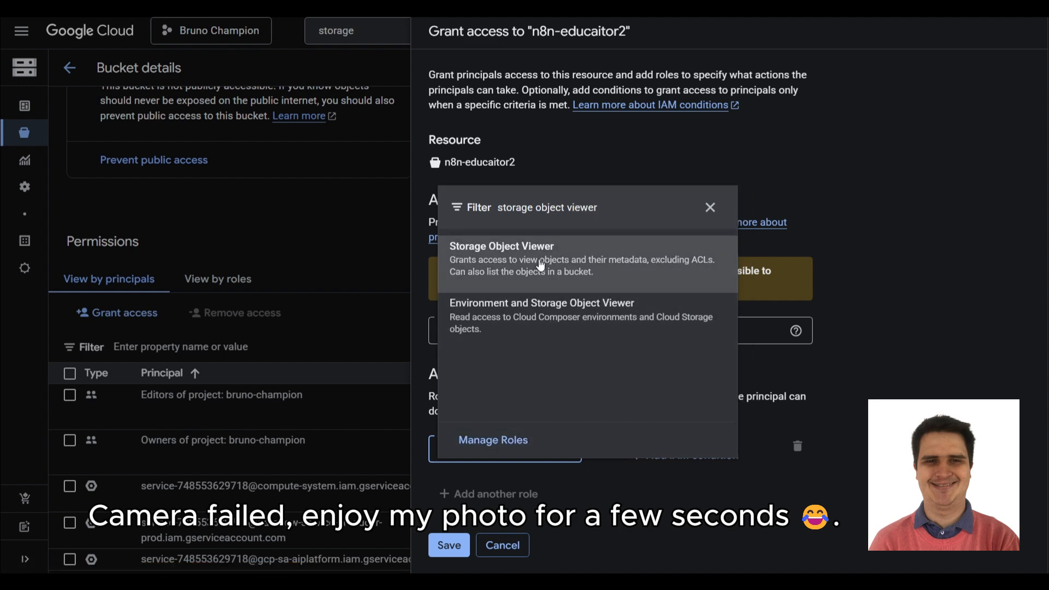
click(540, 271)
scroll(549, 379, down, 1)
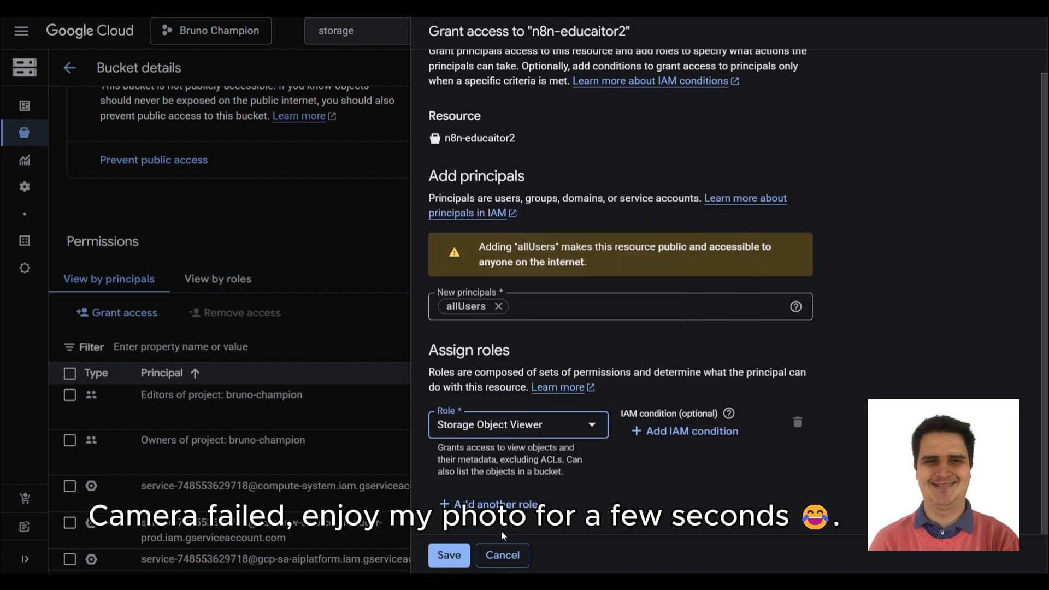
click(449, 555)
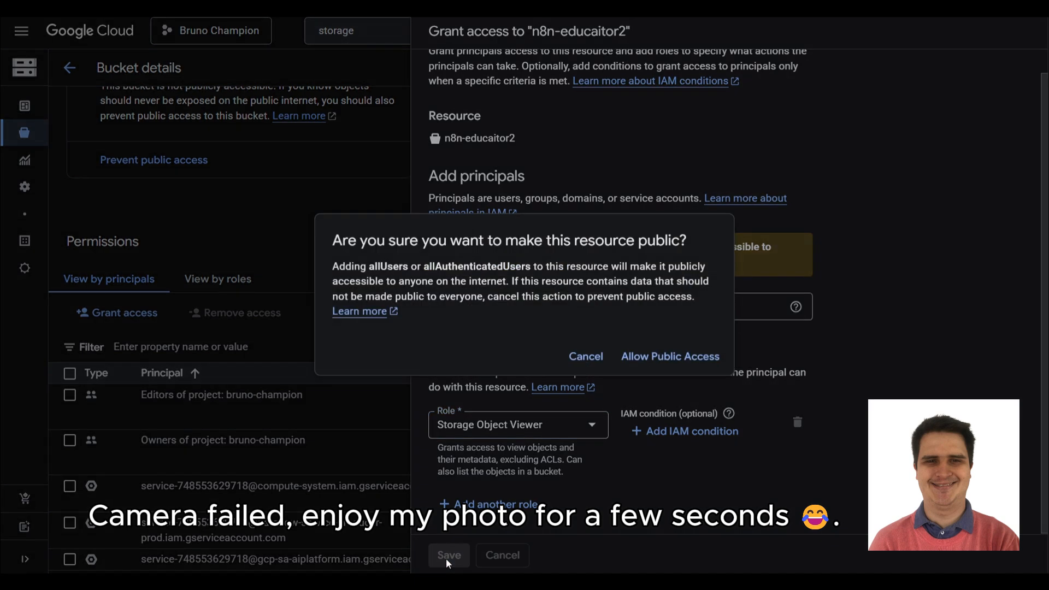
click(656, 357)
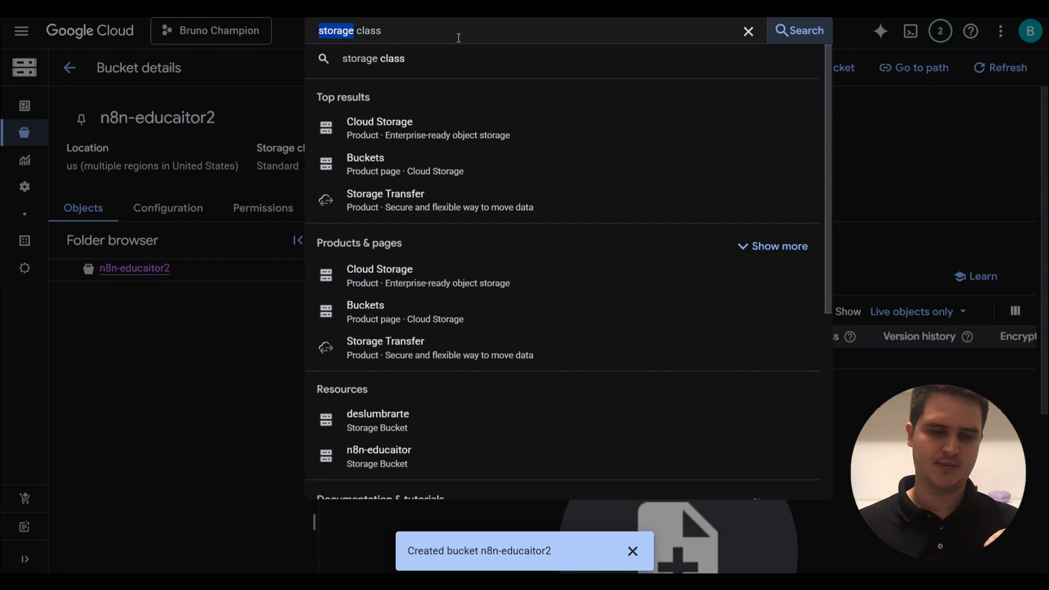
Open the APIs & Services Credentials page via search and expand the Create credentials menu.
click(459, 33)
text(class)
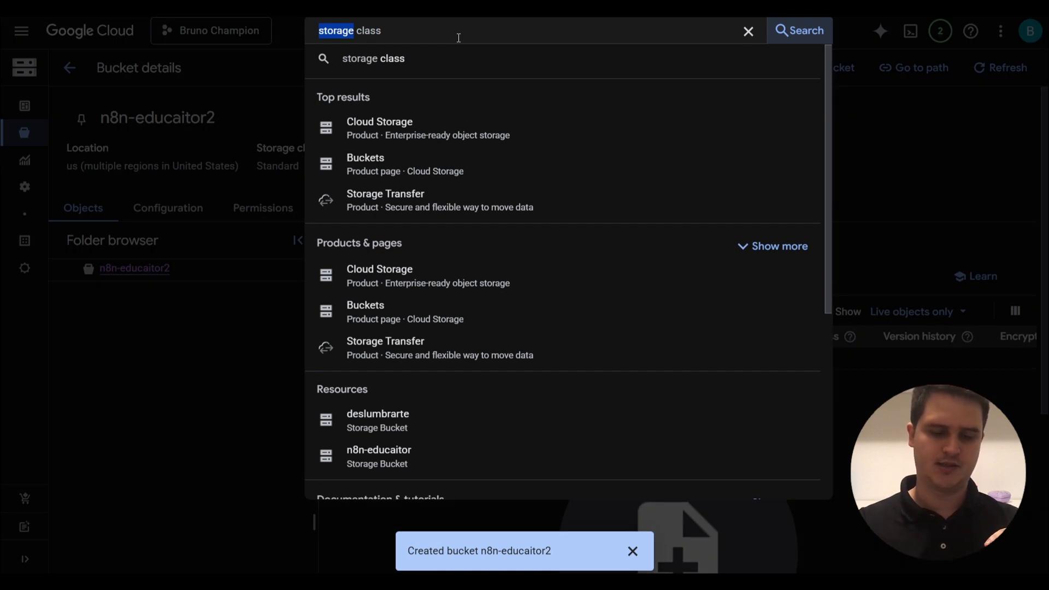
key(ctrl+a)
text(crede)
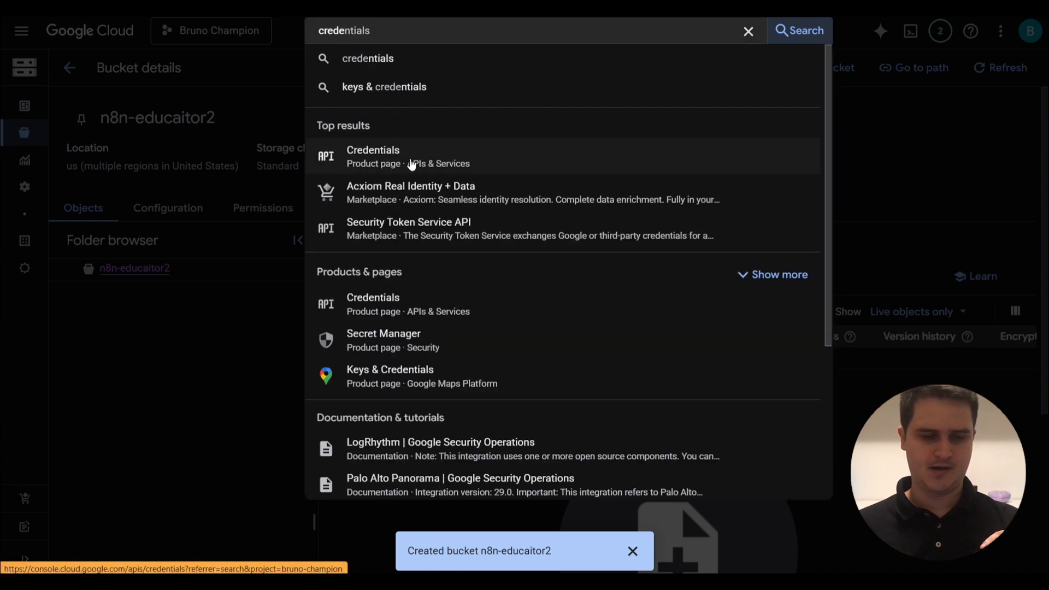
click(410, 158)
drag(184, 244, 96, 244)
click(96, 241)
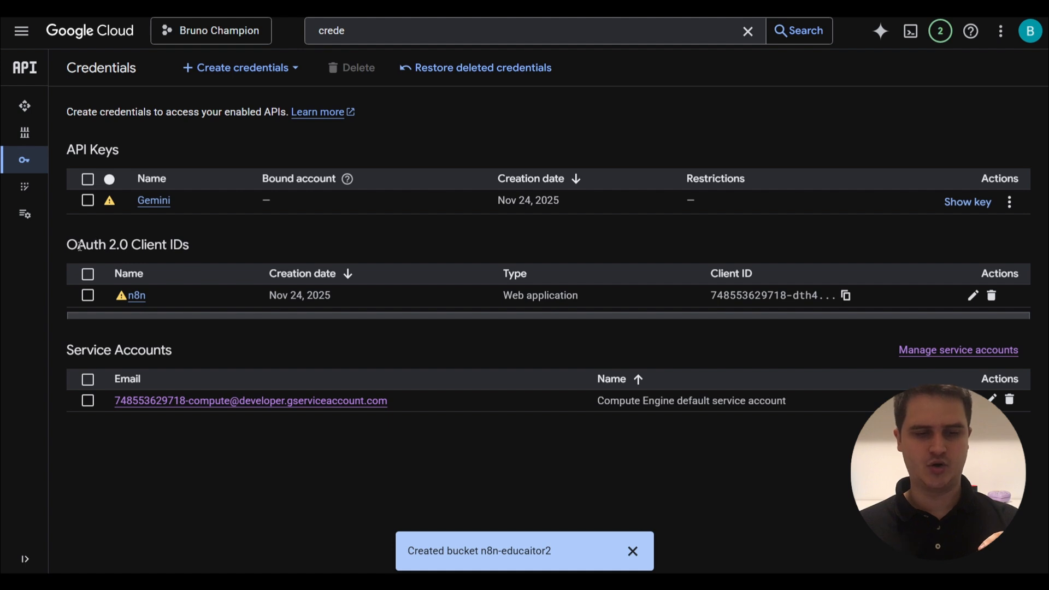
drag(78, 245, 177, 244)
click(177, 243)
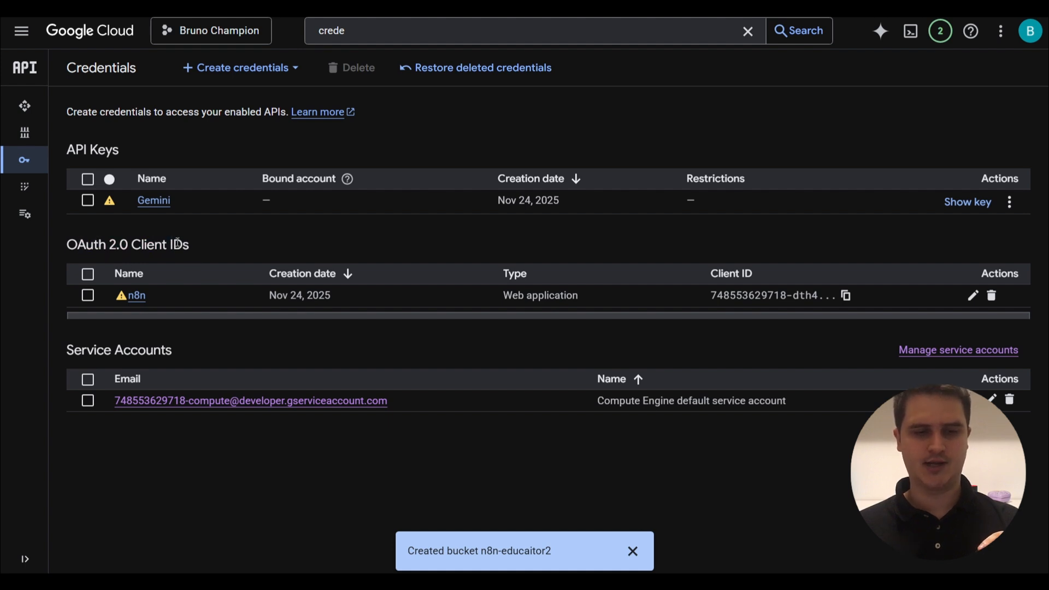
click(240, 70)
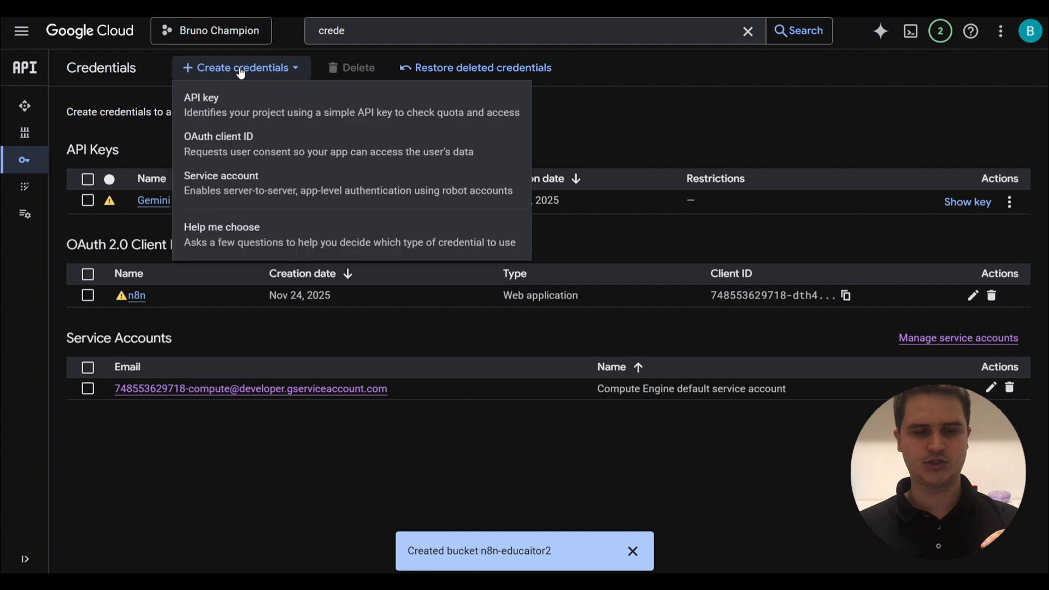
Start a Web application OAuth client ID named n8n-educaitor.
click(250, 149)
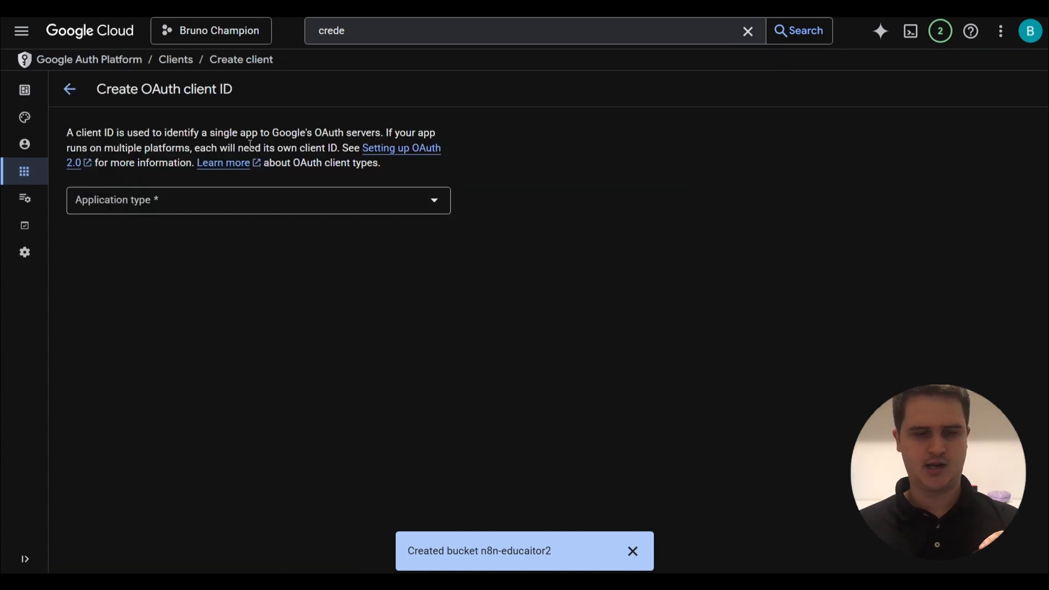
click(258, 209)
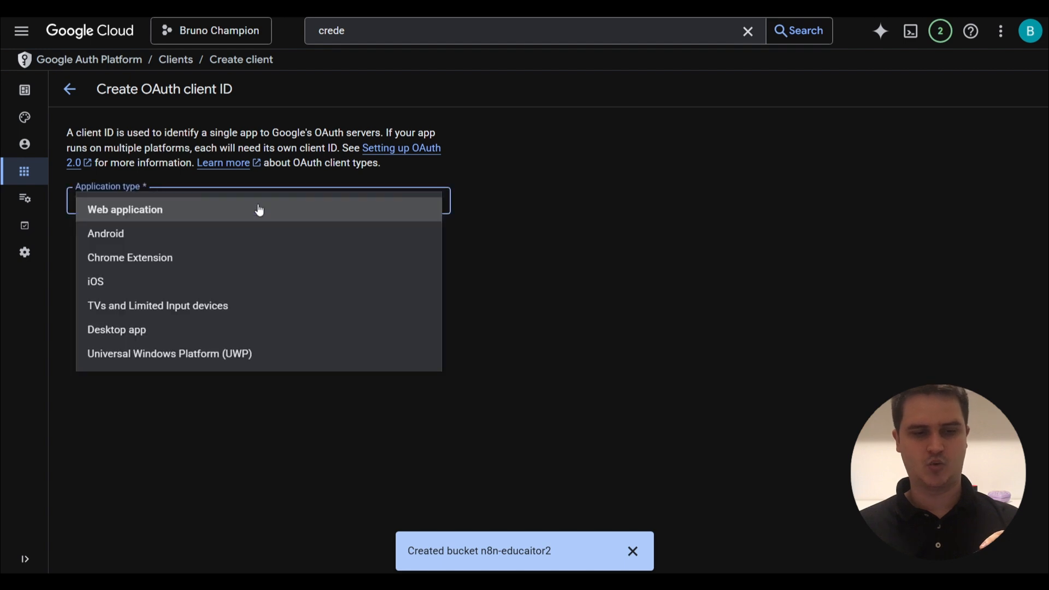
click(258, 219)
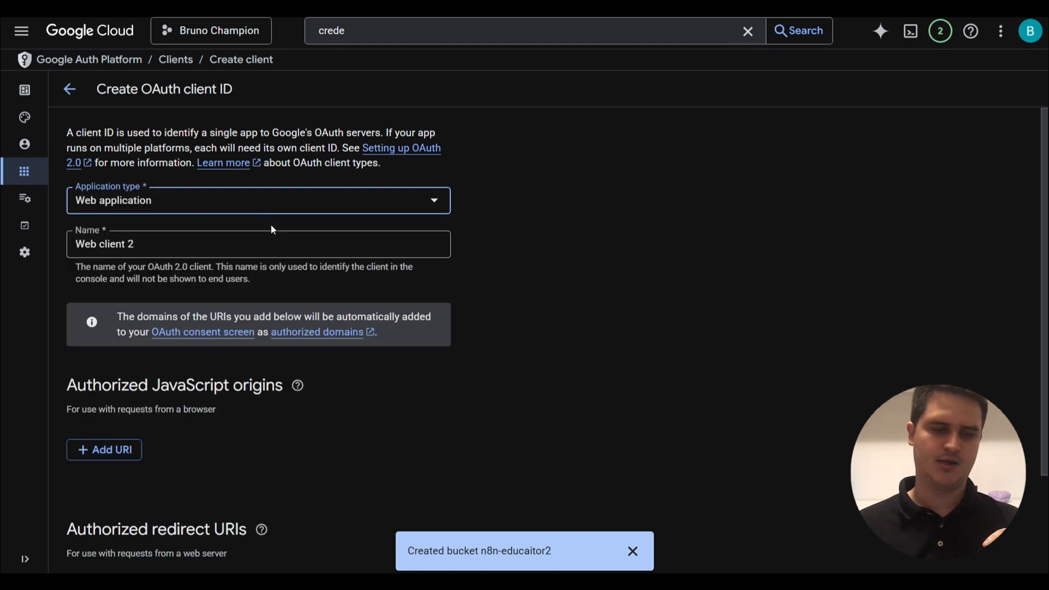
click(257, 243)
key(ctrl+a)
text(n8n)
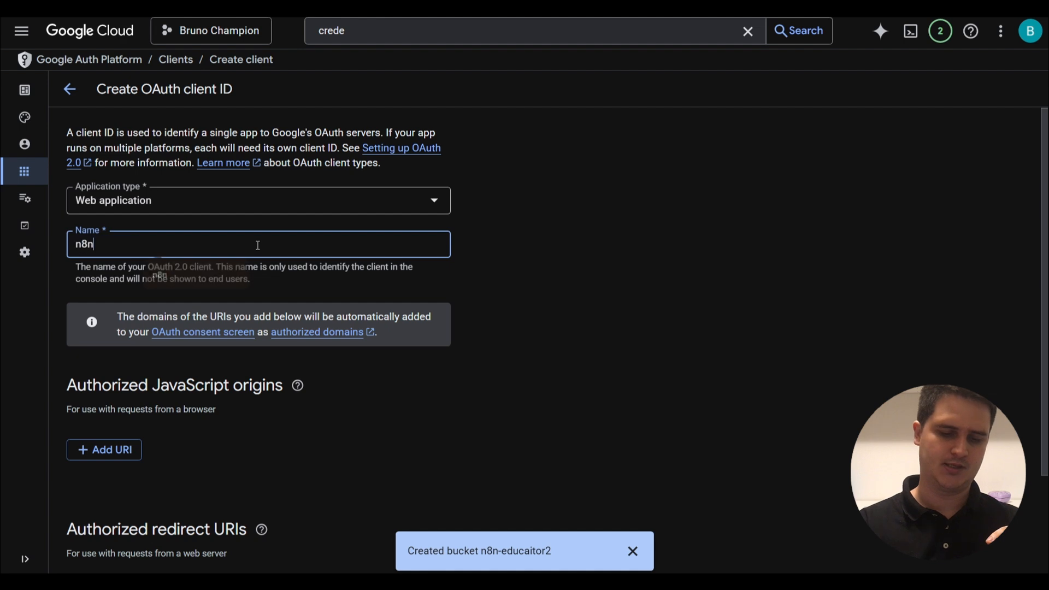
text(-educ)
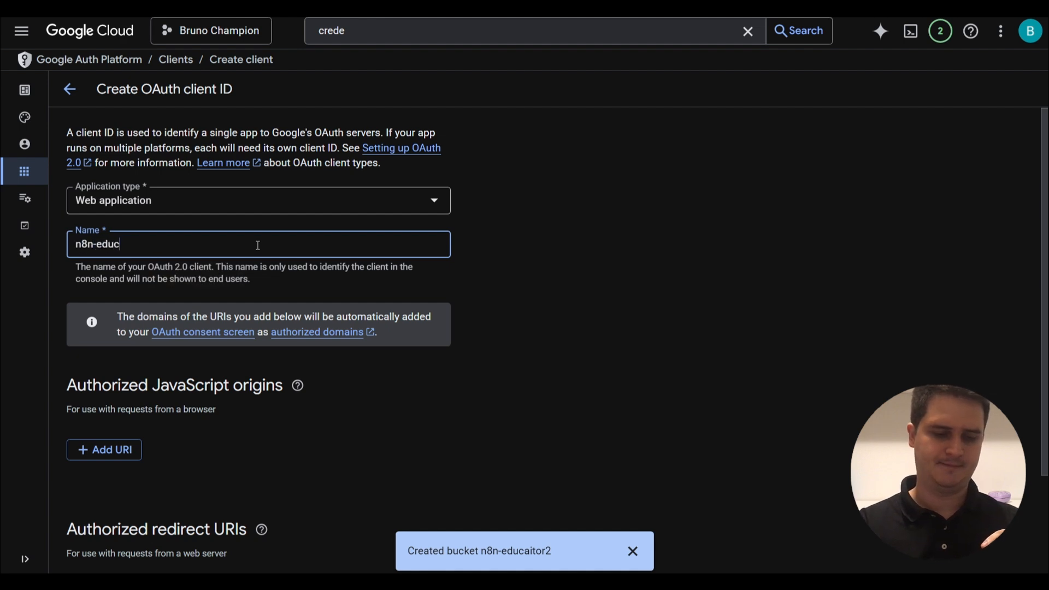
text(sitor)
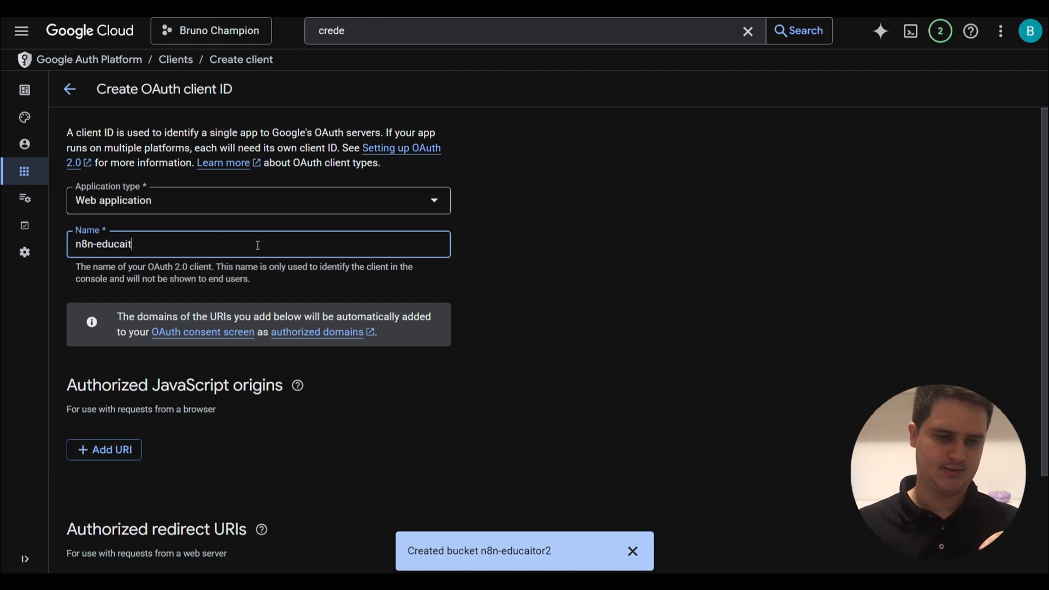
click(480, 239)
Add a blank entry under Authorized redirect URIs.
scroll(480, 238, down, 3)
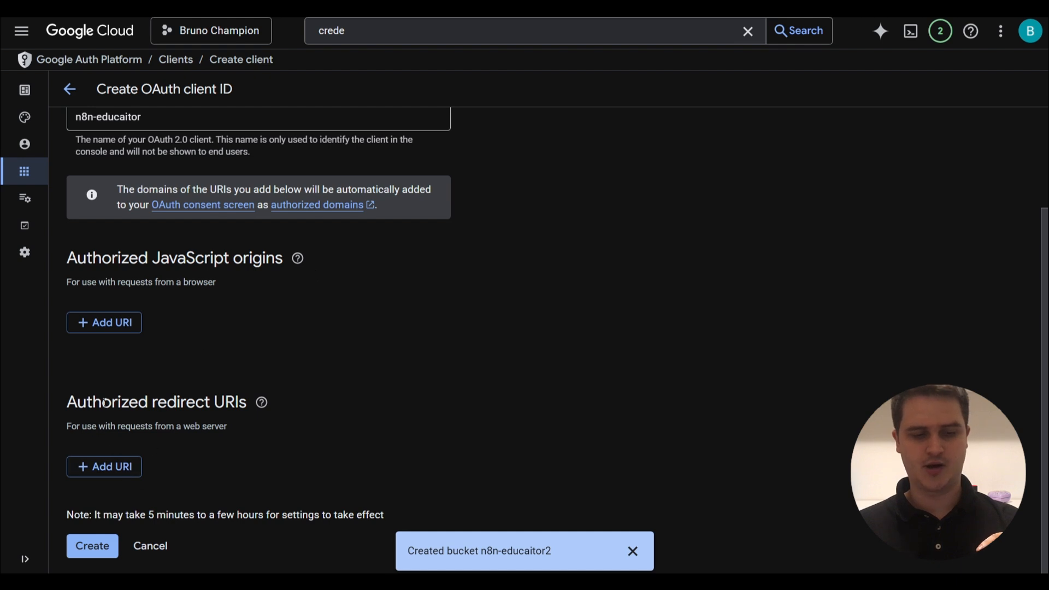
drag(104, 404, 197, 403)
click(209, 394)
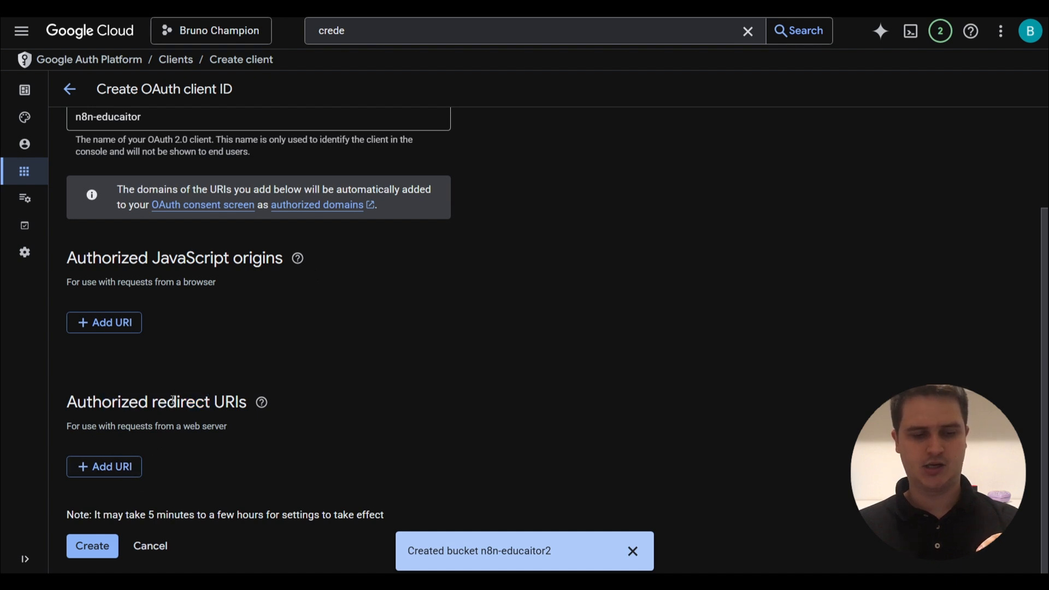
click(106, 467)
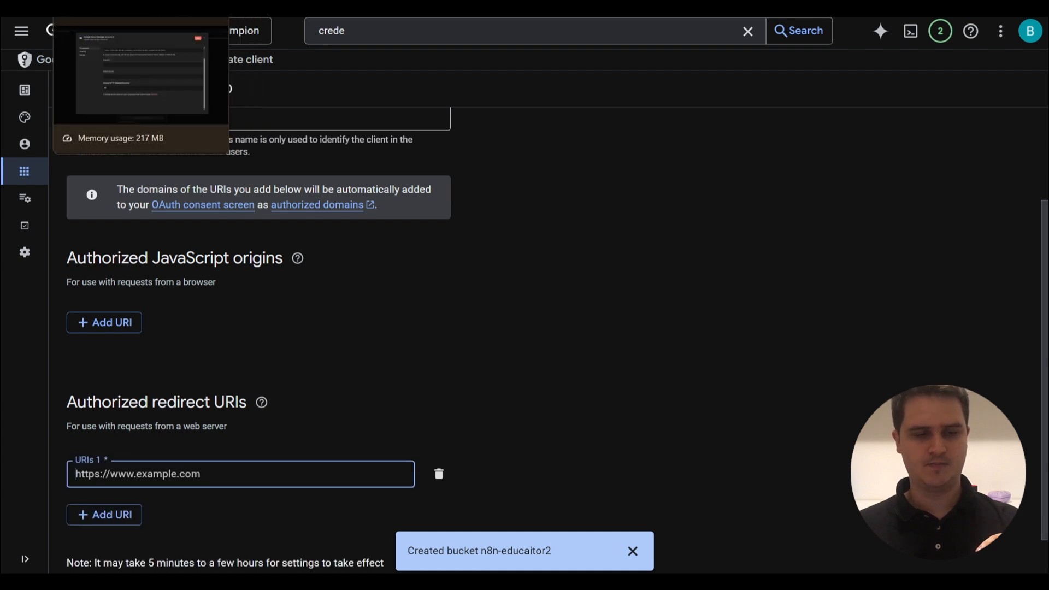
Create the n8n-educaitor OAuth client with n8n's copied OAuth redirect URL as URIs 1.
click(88, 8)
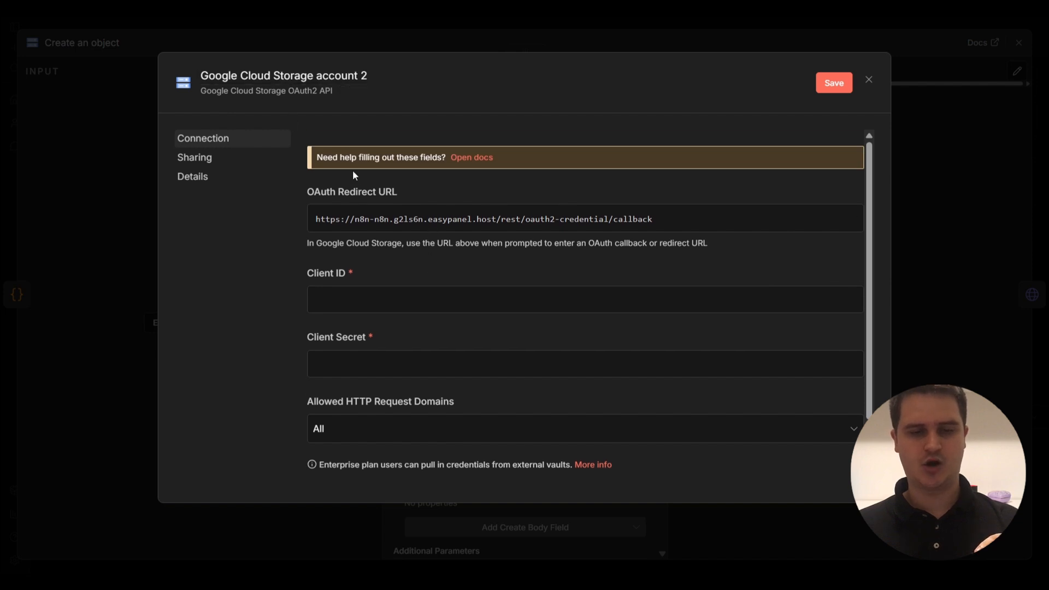
click(422, 228)
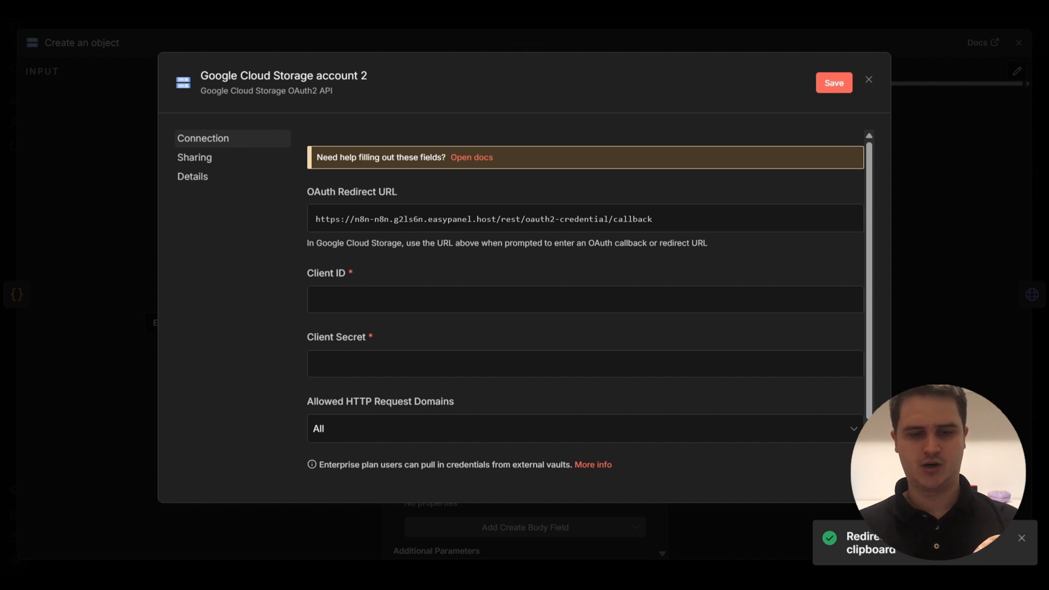
click(672, 8)
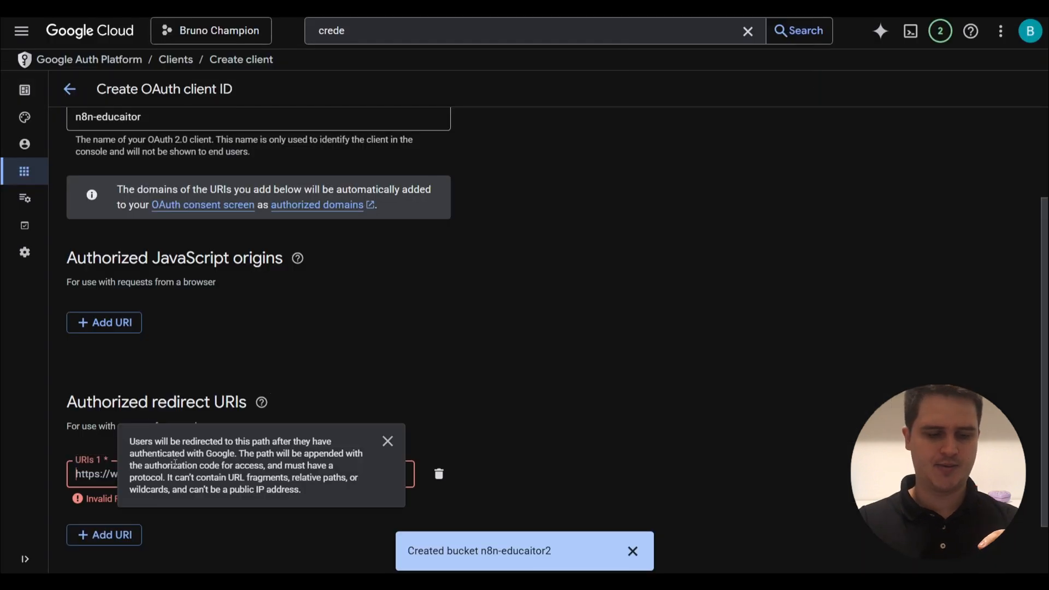
click(111, 474)
key(ctrl+v)
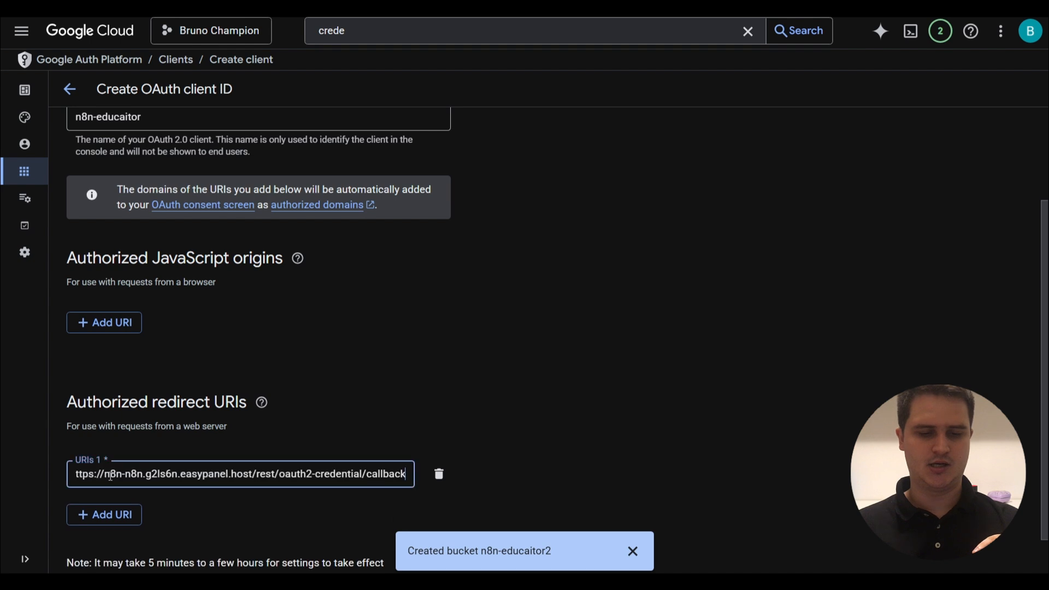
click(464, 349)
scroll(464, 349, down, 1)
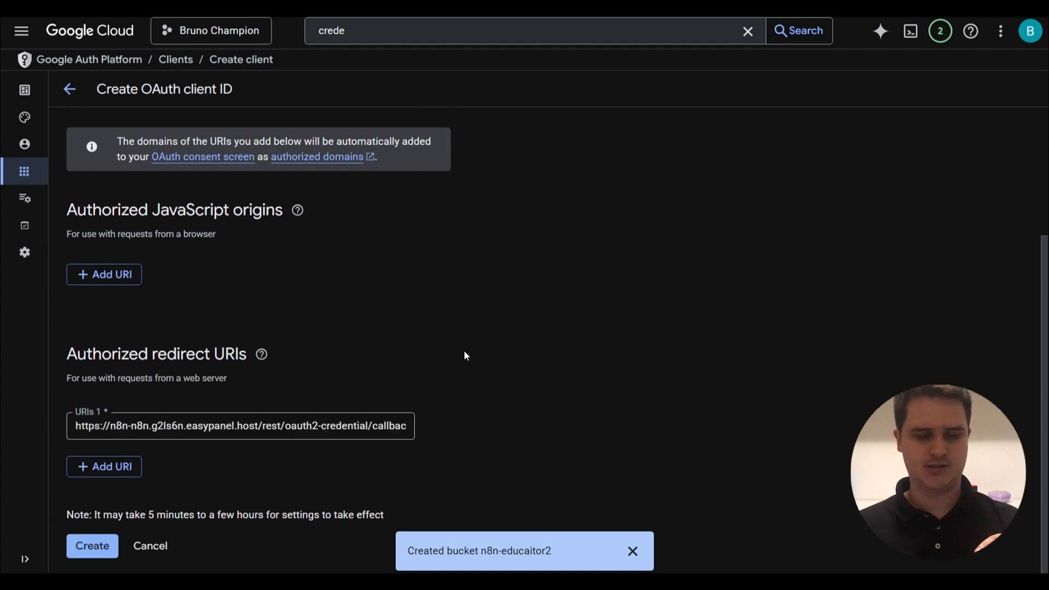
click(100, 547)
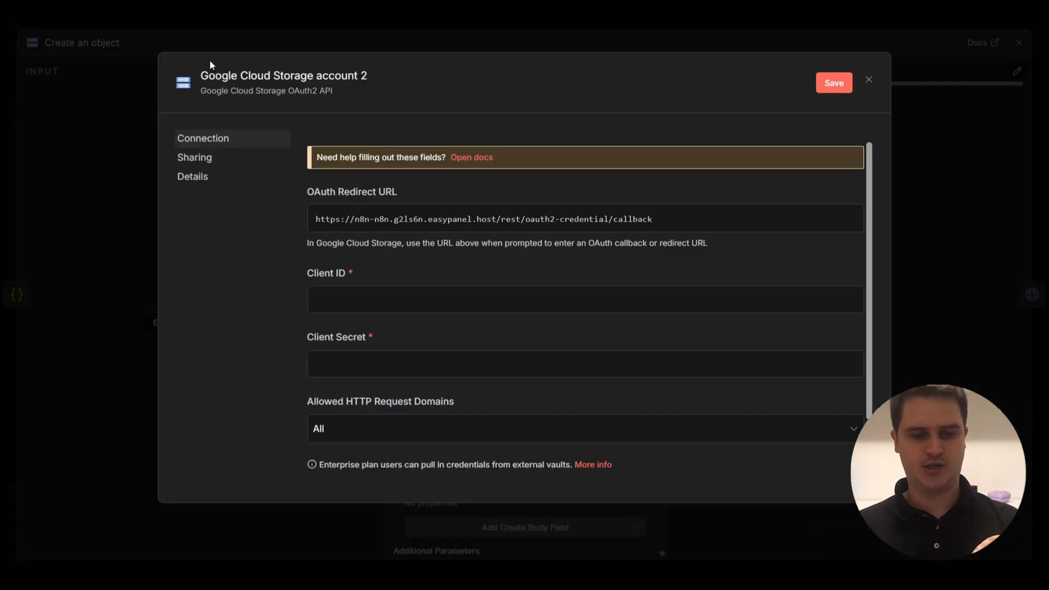
Paste the new client's ID and secret into n8n's credential, then dismiss Google's client-created summary.
click(424, 299)
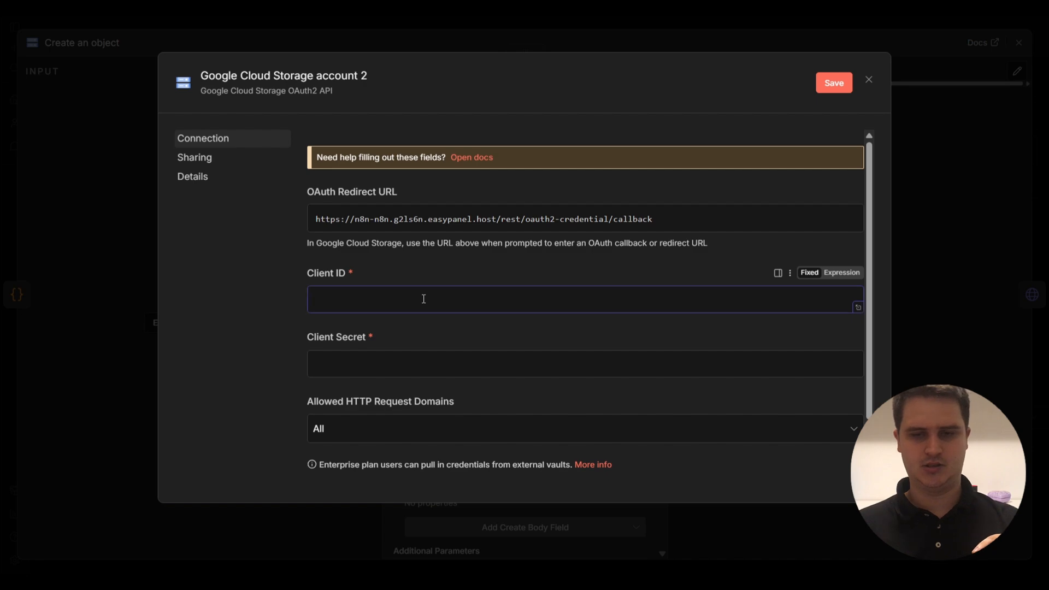
key(ctrl+v)
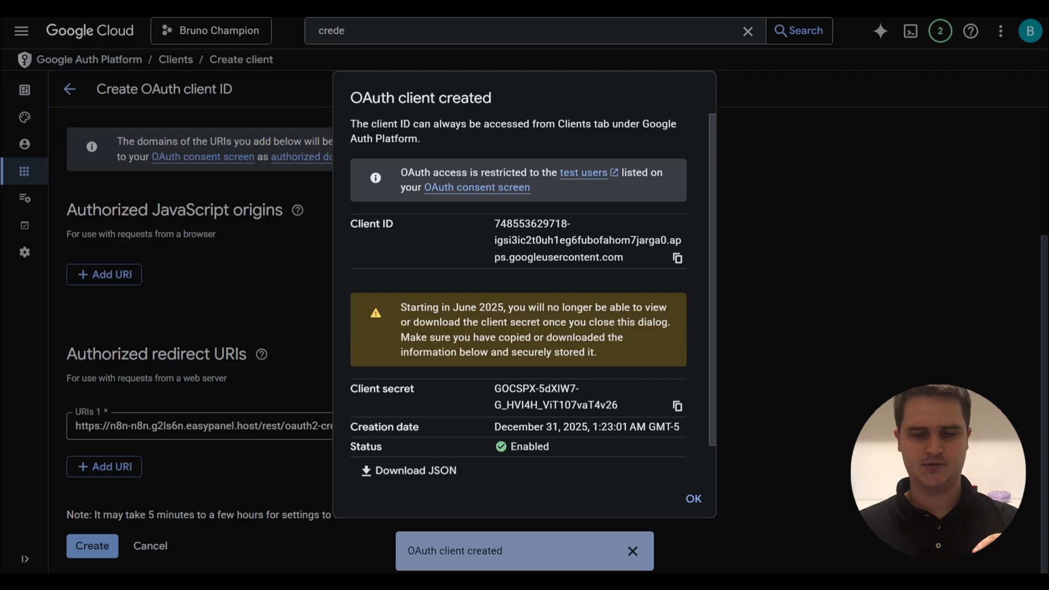
click(678, 407)
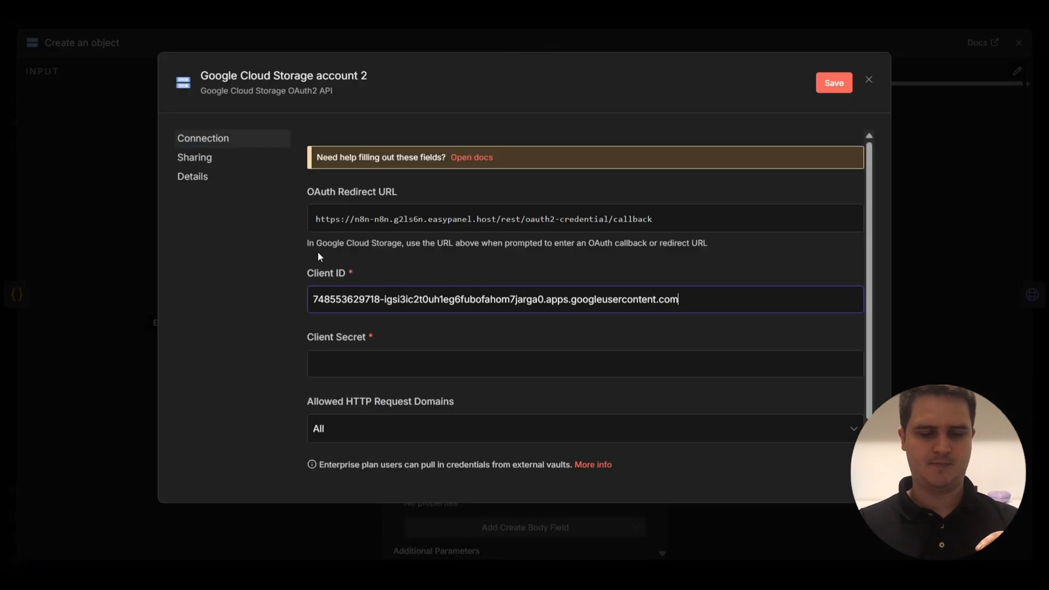
click(366, 355)
key(ctrl+v)
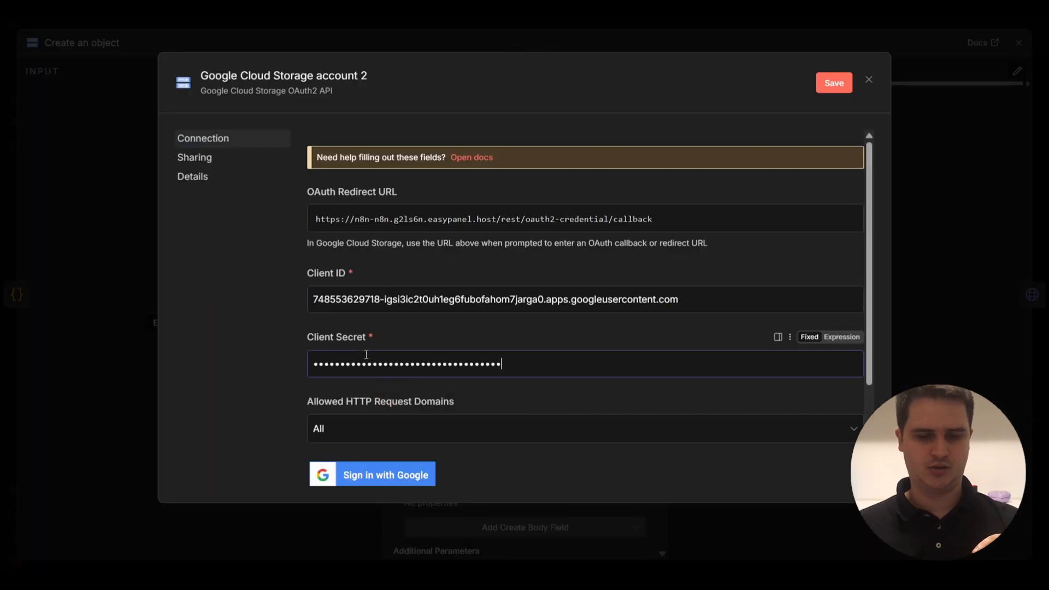
click(518, 150)
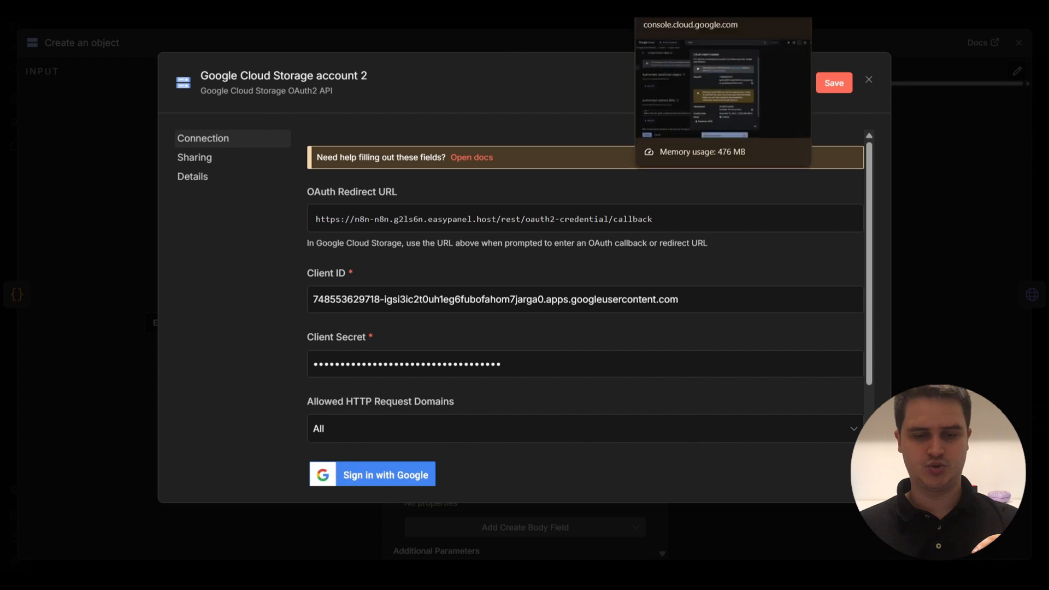
click(672, 8)
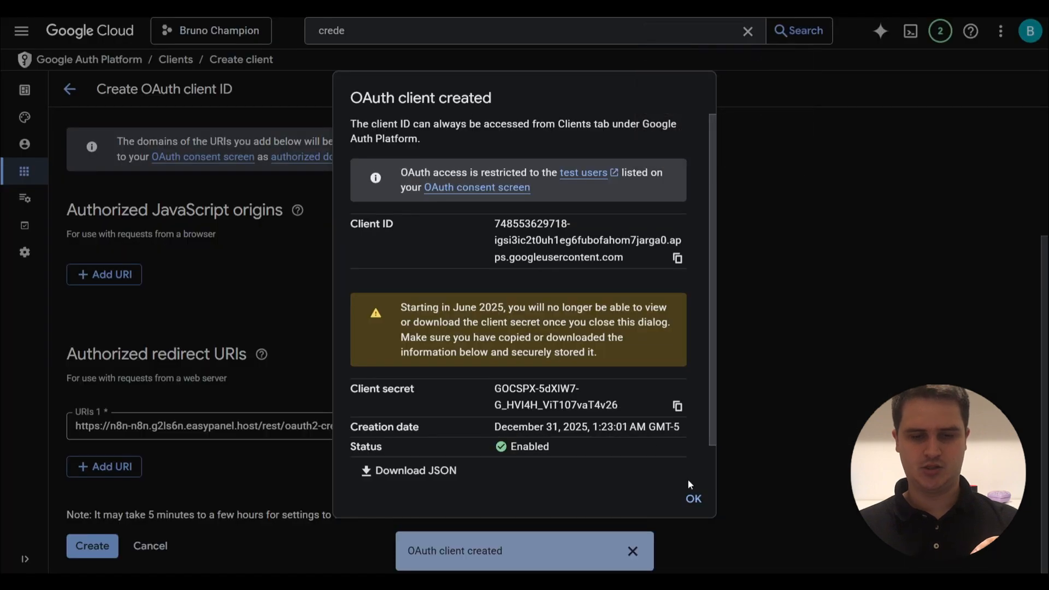
click(693, 498)
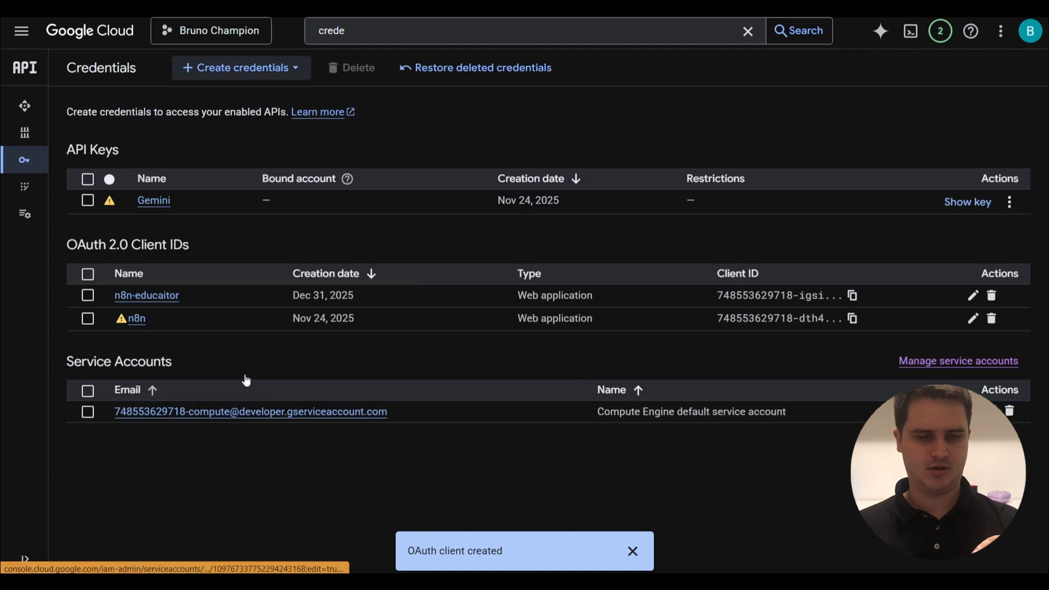
Open the n8n-educaitor client and check the Audience page's Testing status and test users.
click(147, 298)
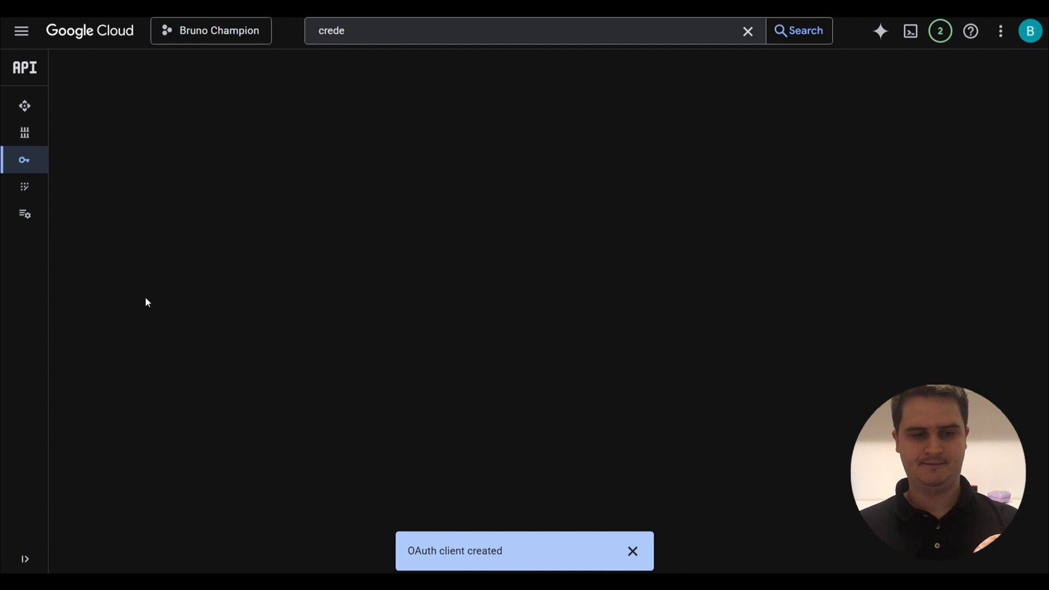
click(23, 145)
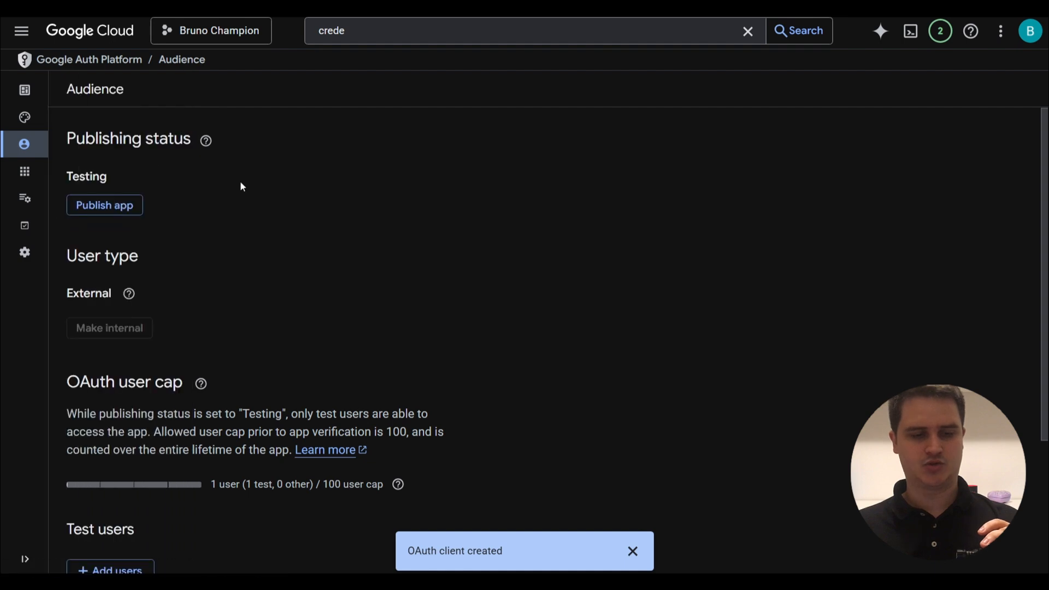
scroll(241, 183, down, 3)
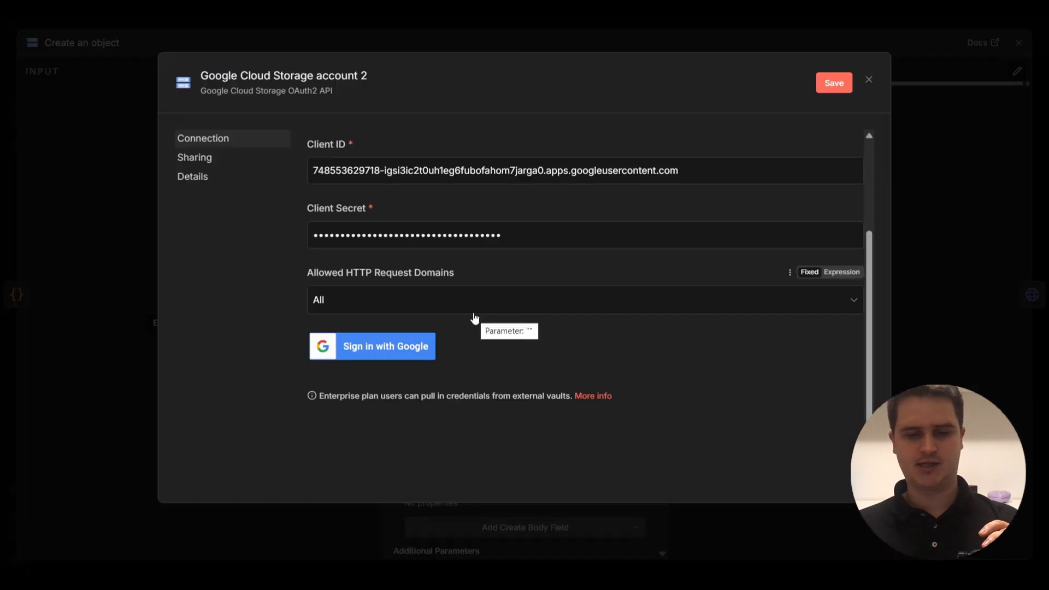
Sign in with Google, allow the unverified app access, and close the now-connected credential.
click(367, 357)
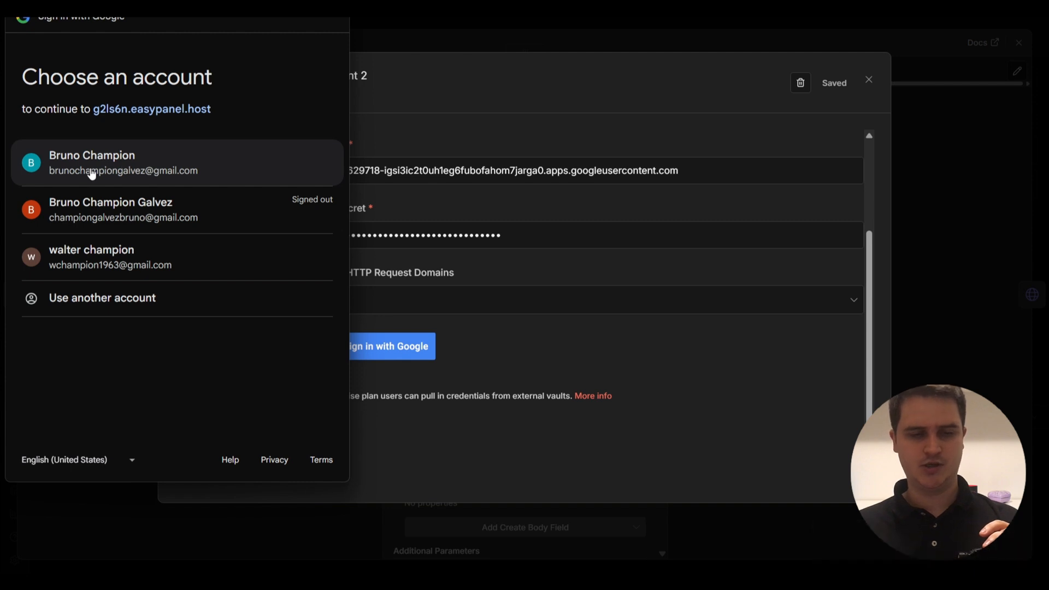
click(94, 173)
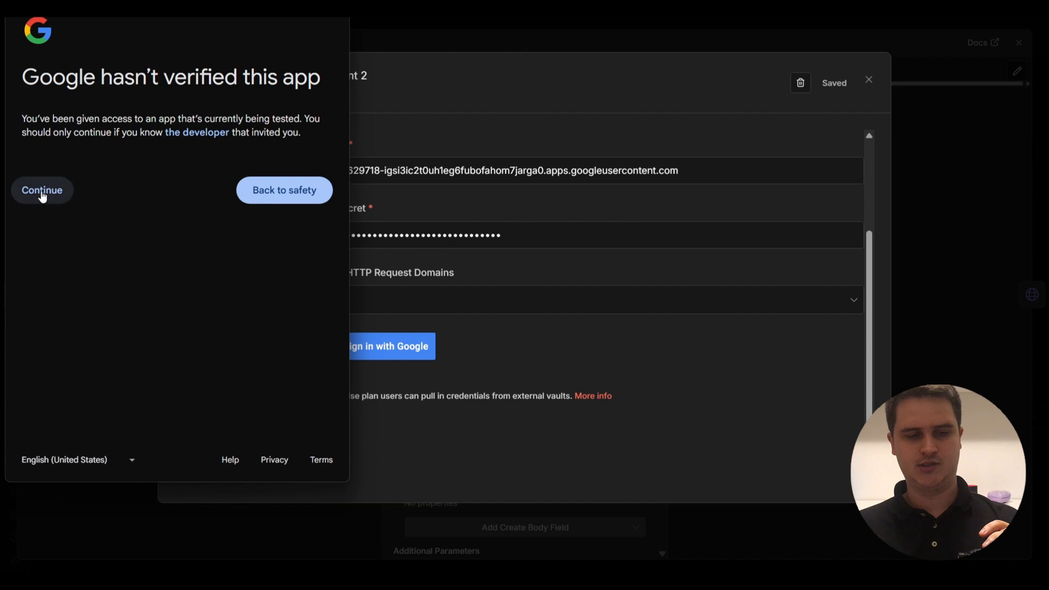
click(43, 196)
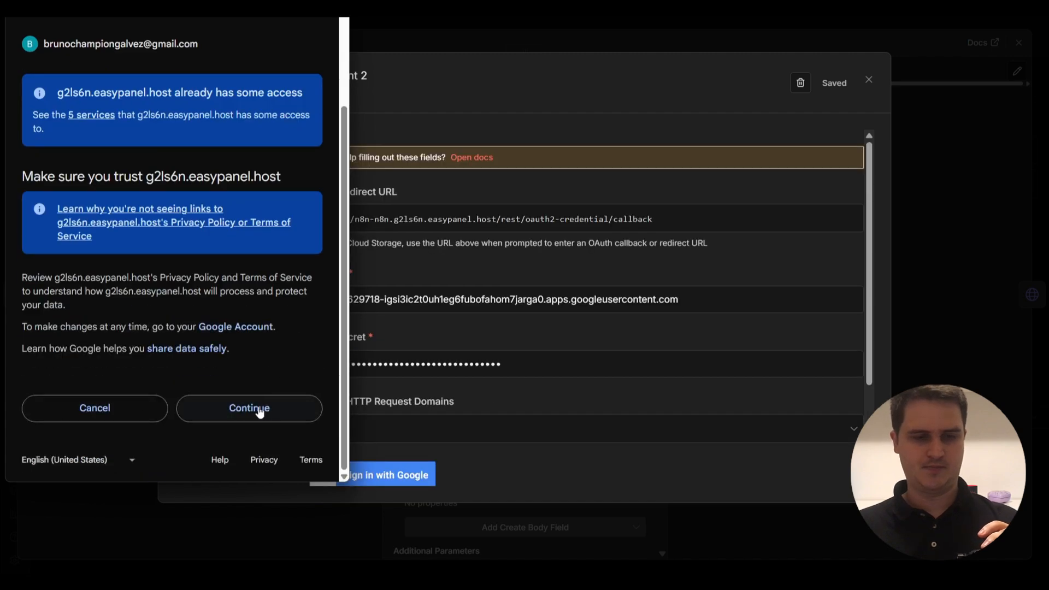
click(259, 411)
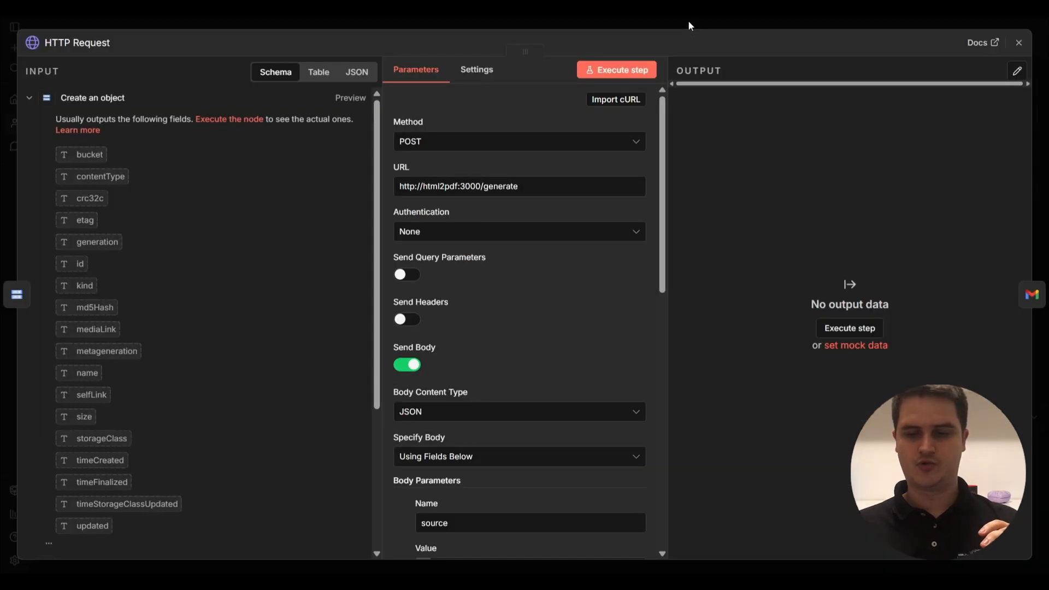
click(688, 20)
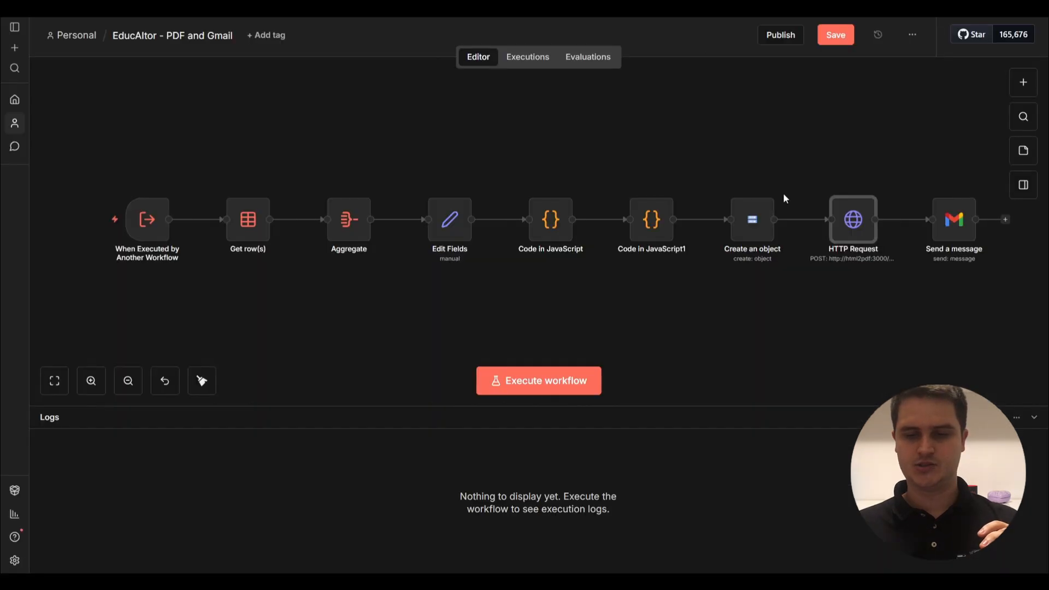
double_click(848, 219)
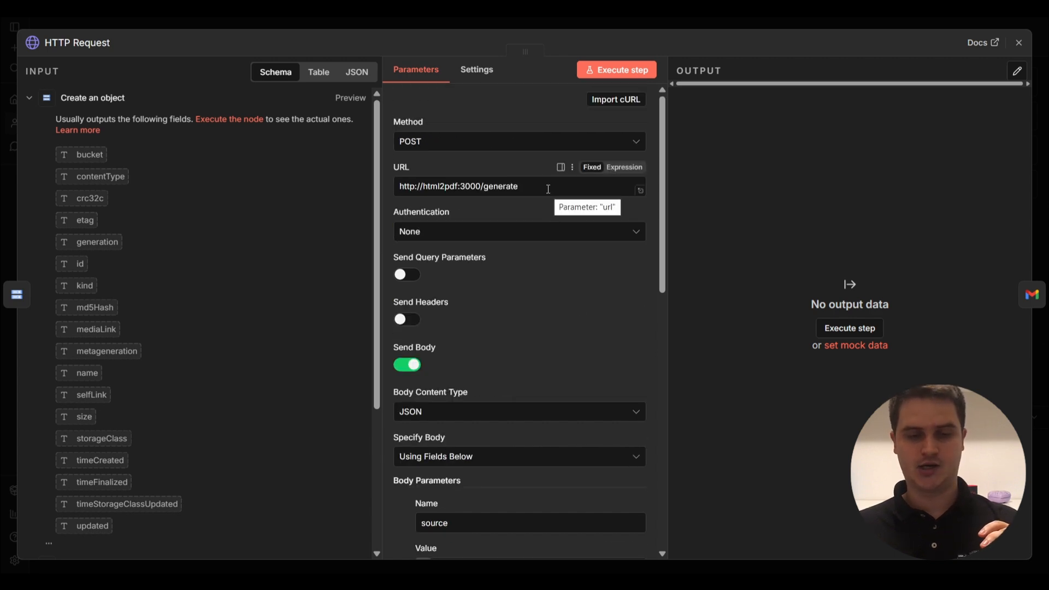
drag(548, 187, 392, 184)
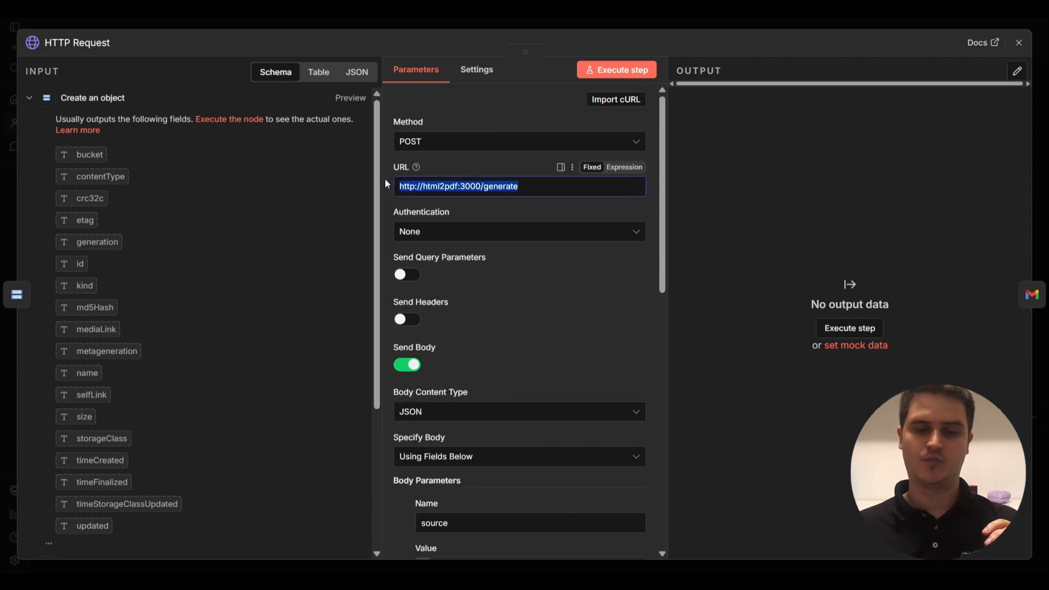
click(385, 180)
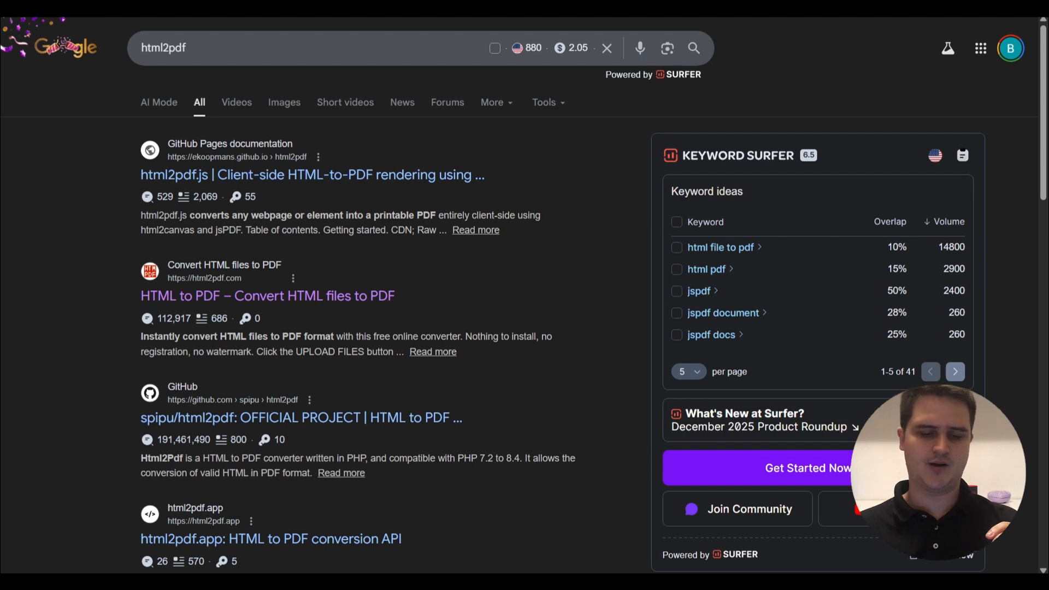
Go to the html2pdf.app website.
key(ctrl+l)
text(ht)
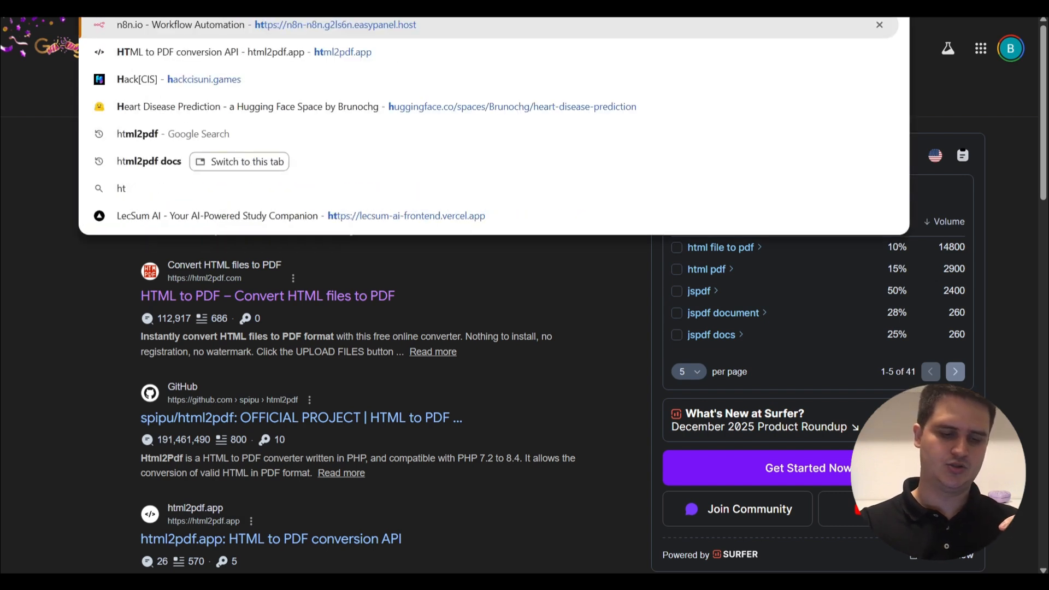
text(ml2pdf.)
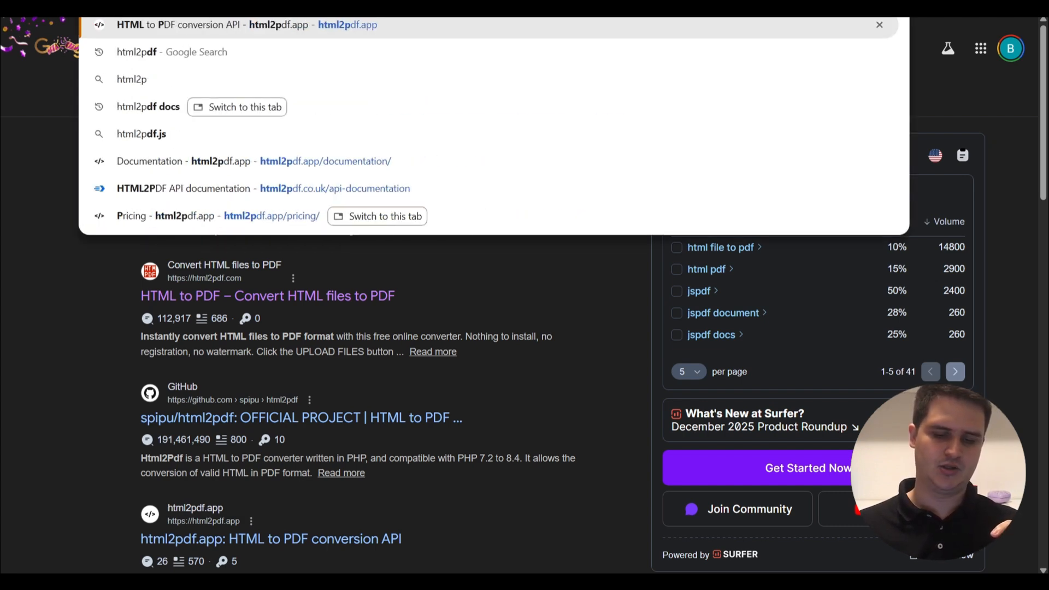
text(a)
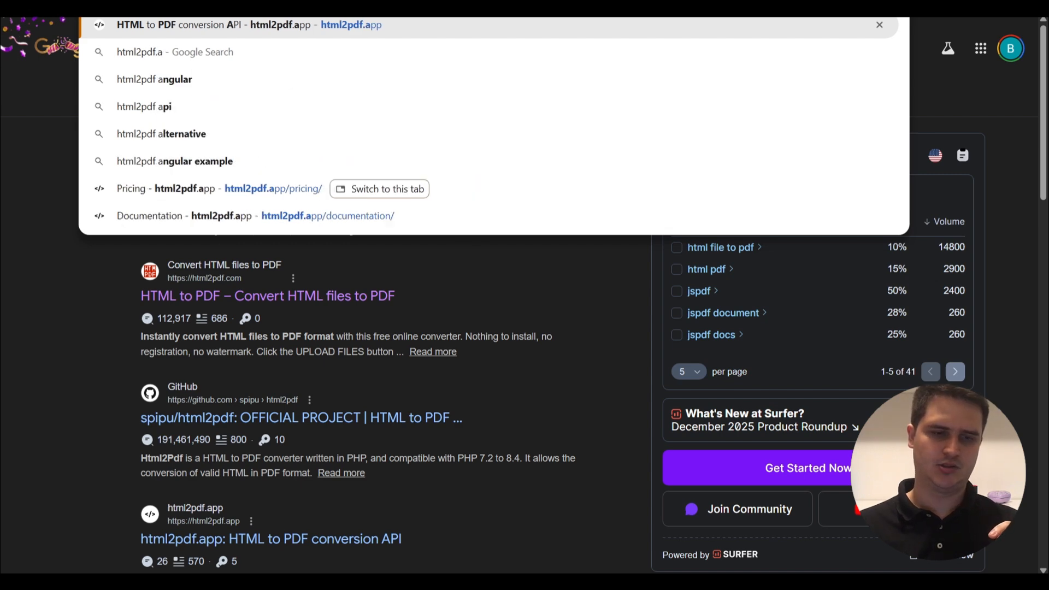
text(pp)
key(Return)
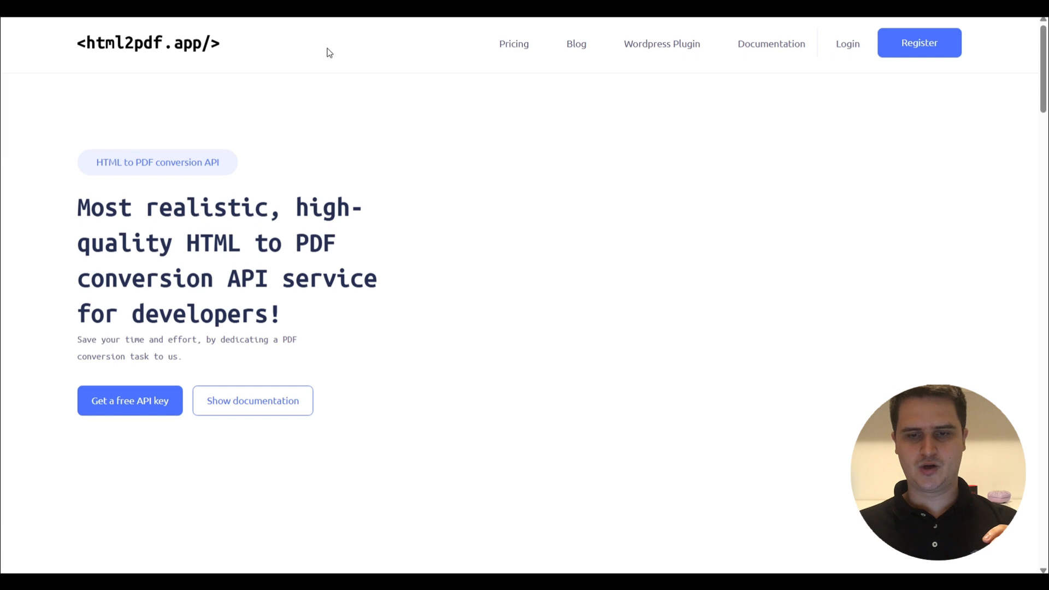
scroll(541, 101, down, 10)
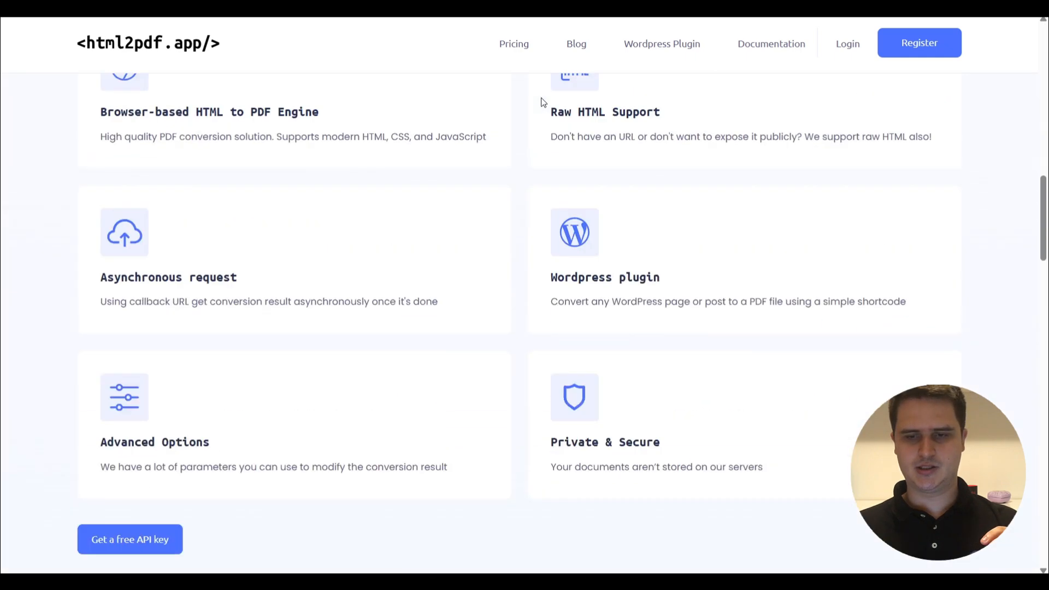
scroll(543, 102, up, 10)
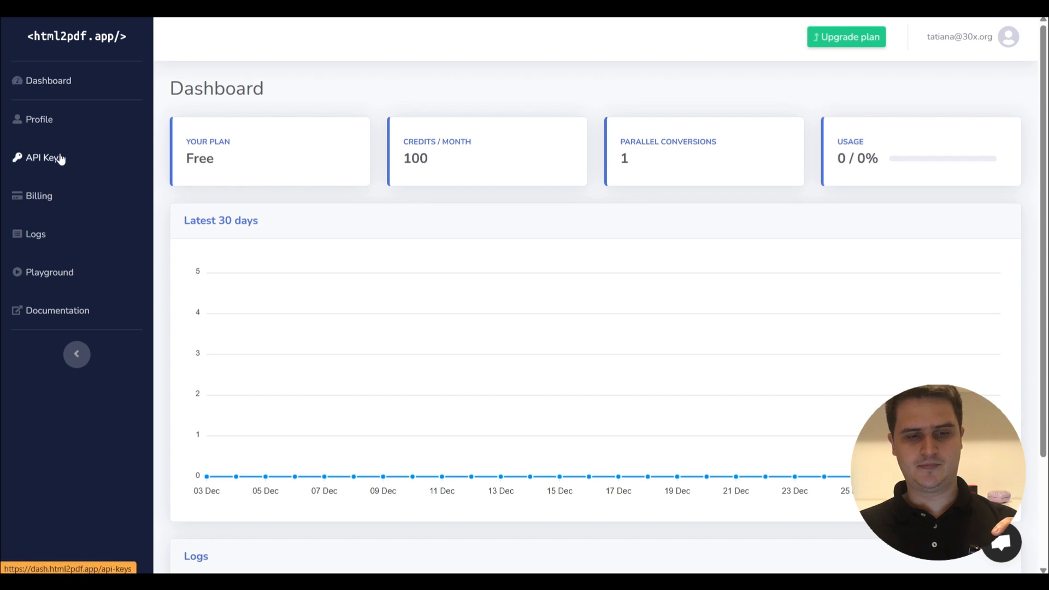
Reveal and select the account's API key on the Api Keys page.
click(59, 159)
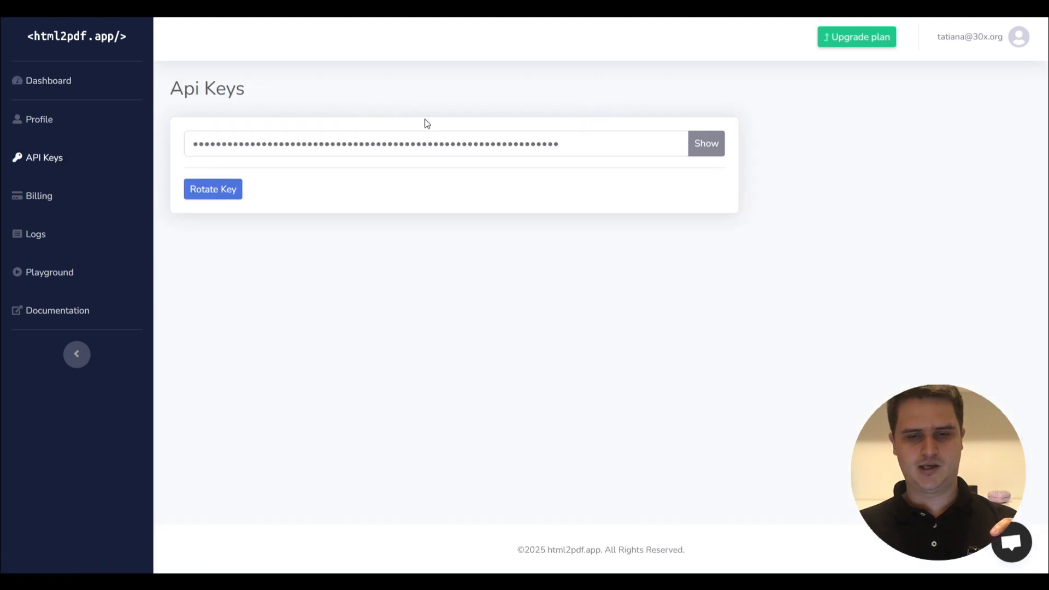
click(697, 143)
double_click(519, 143)
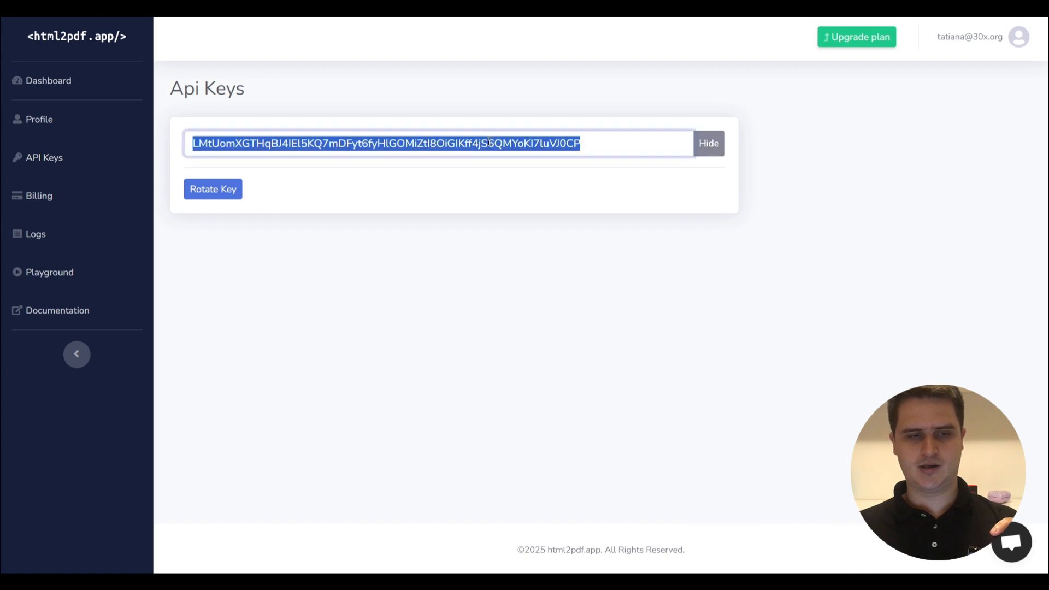
click(506, 164)
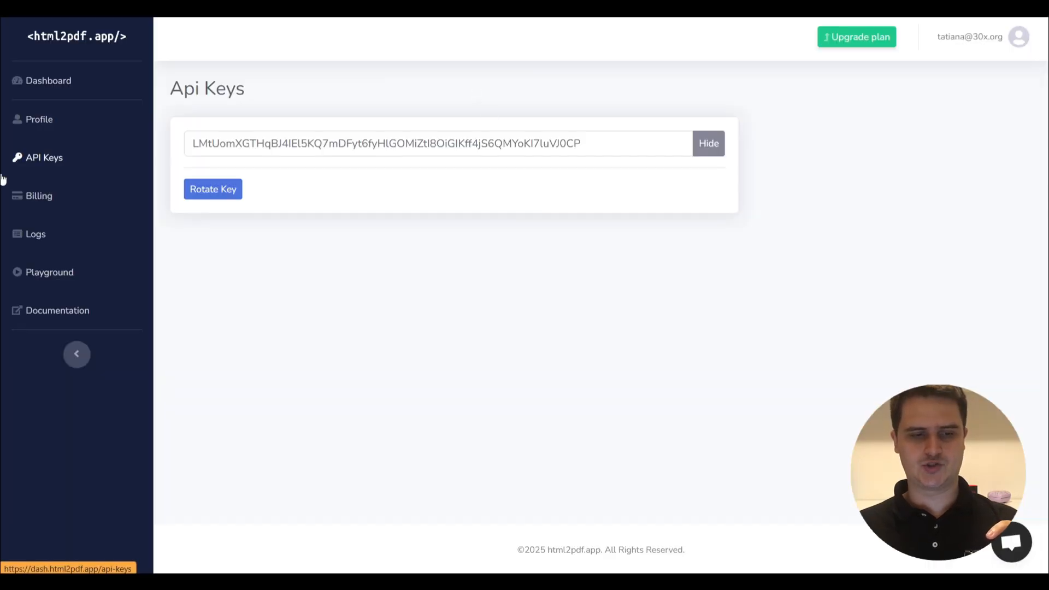
click(46, 313)
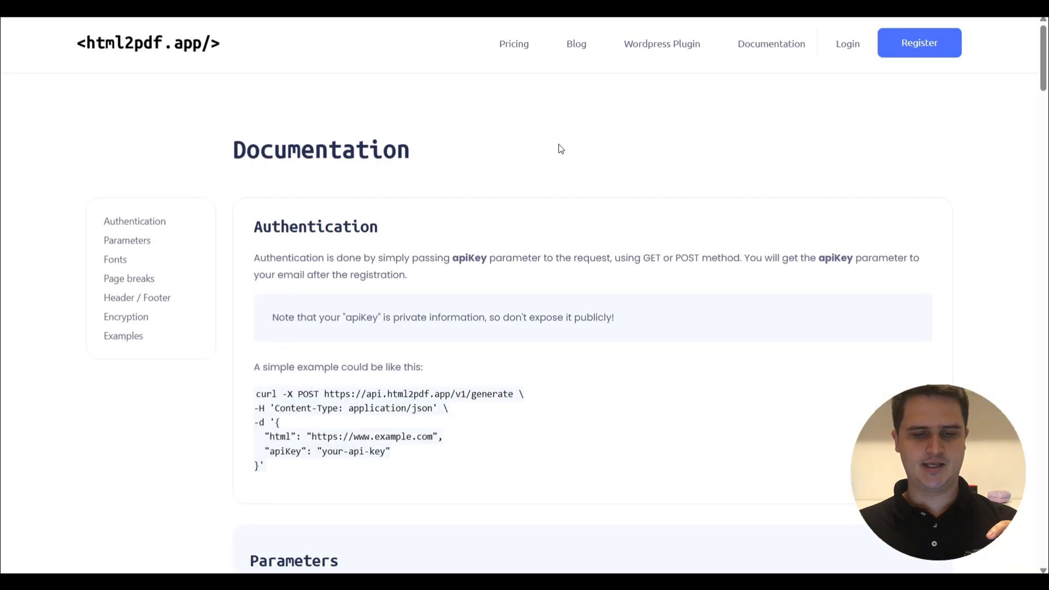
Scroll the docs and select the Authentication section's full cURL example for v1/generate.
scroll(565, 149, down, 3)
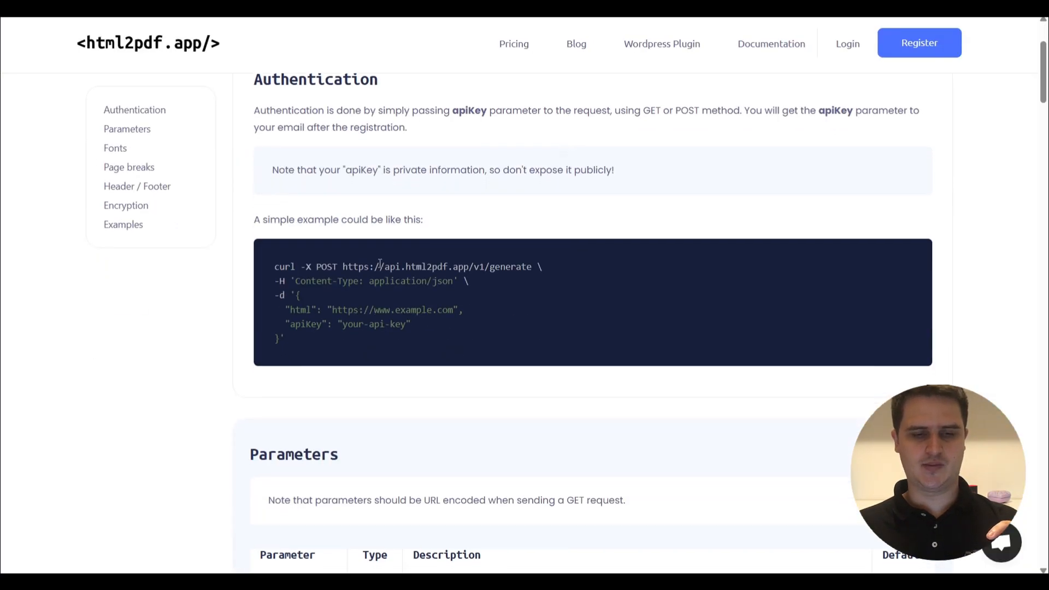
drag(322, 342, 254, 267)
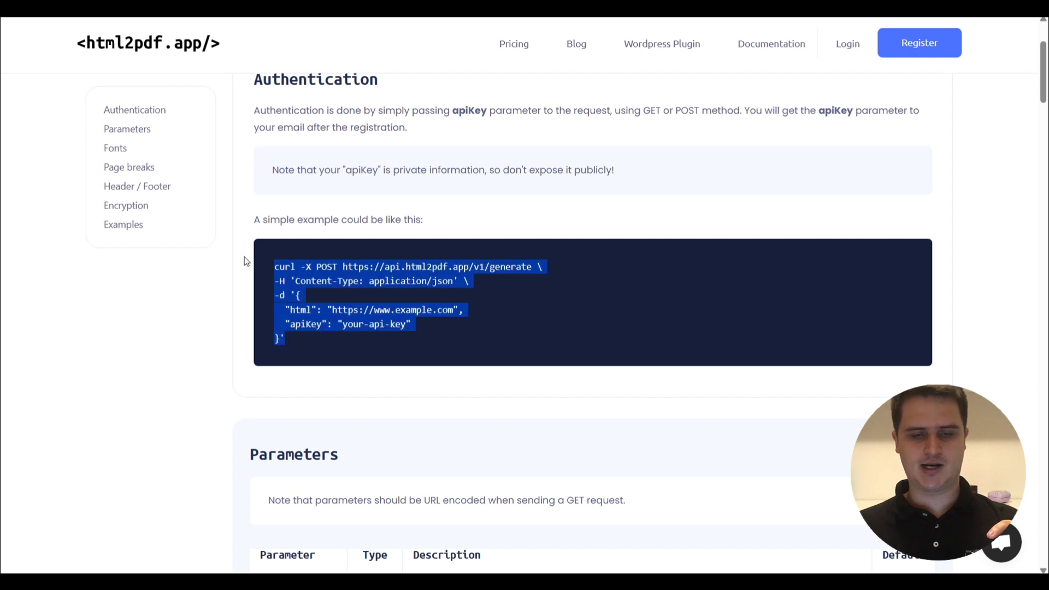
click(392, 239)
scroll(393, 243, down, 2)
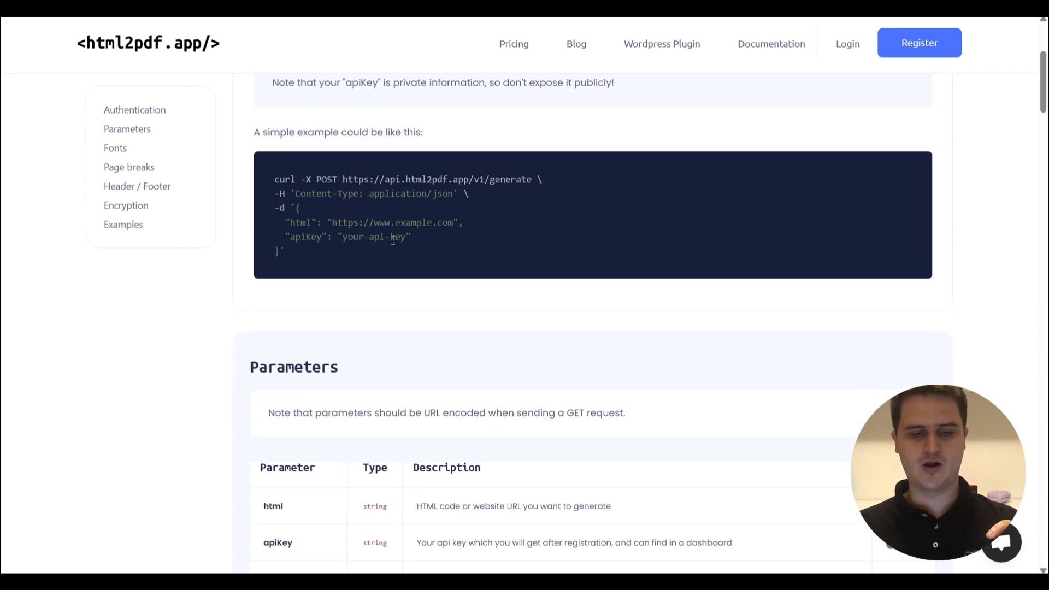
scroll(393, 240, down, 7)
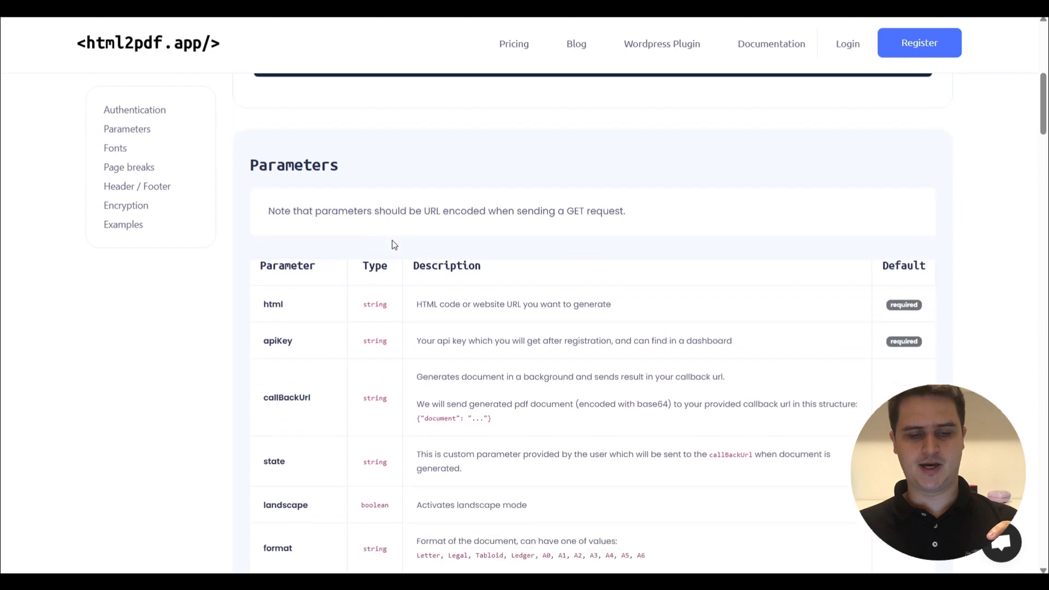
scroll(393, 243, down, 15)
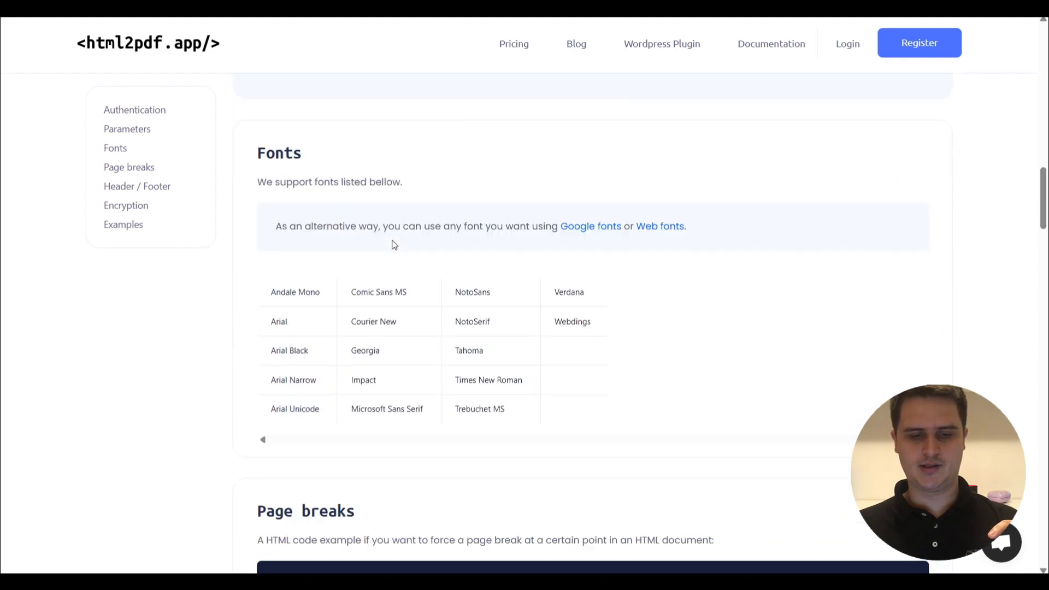
scroll(392, 239, down, 20)
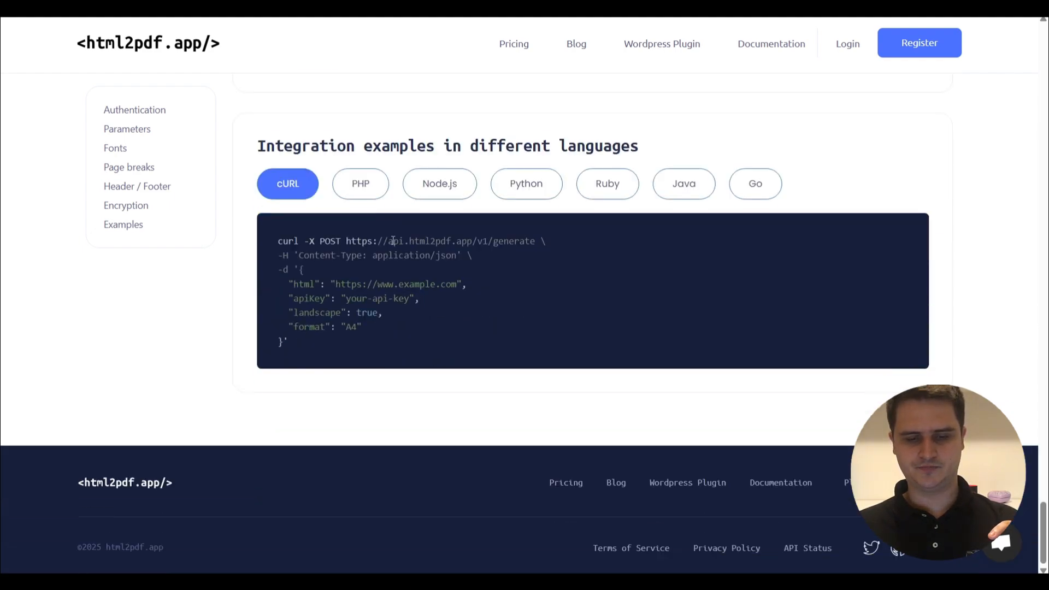
scroll(393, 241, up, 6)
scroll(393, 241, up, 12)
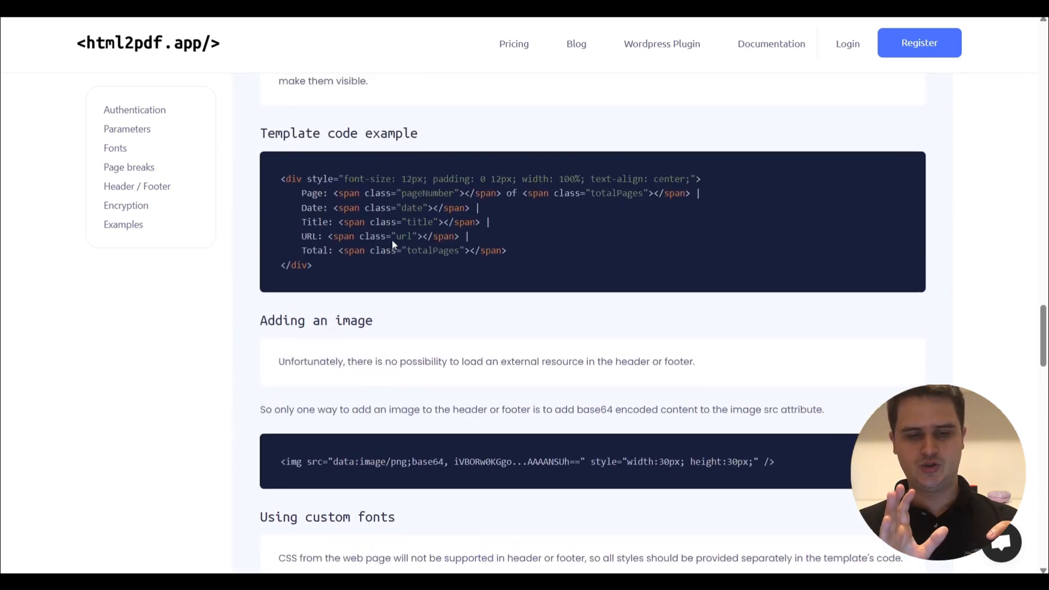
scroll(392, 240, up, 20)
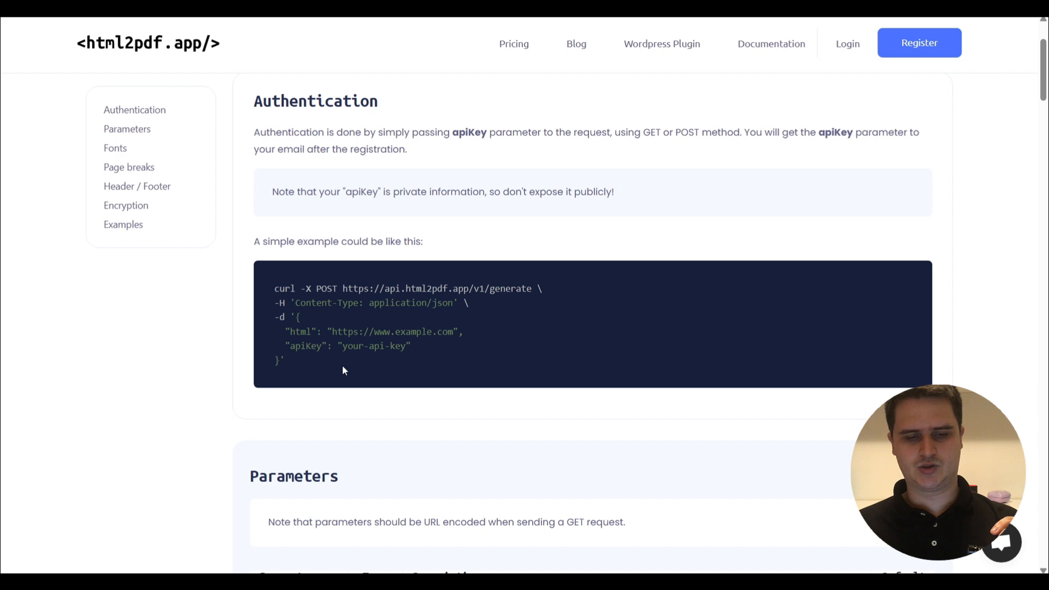
drag(306, 353, 264, 290)
key(ctrl+c)
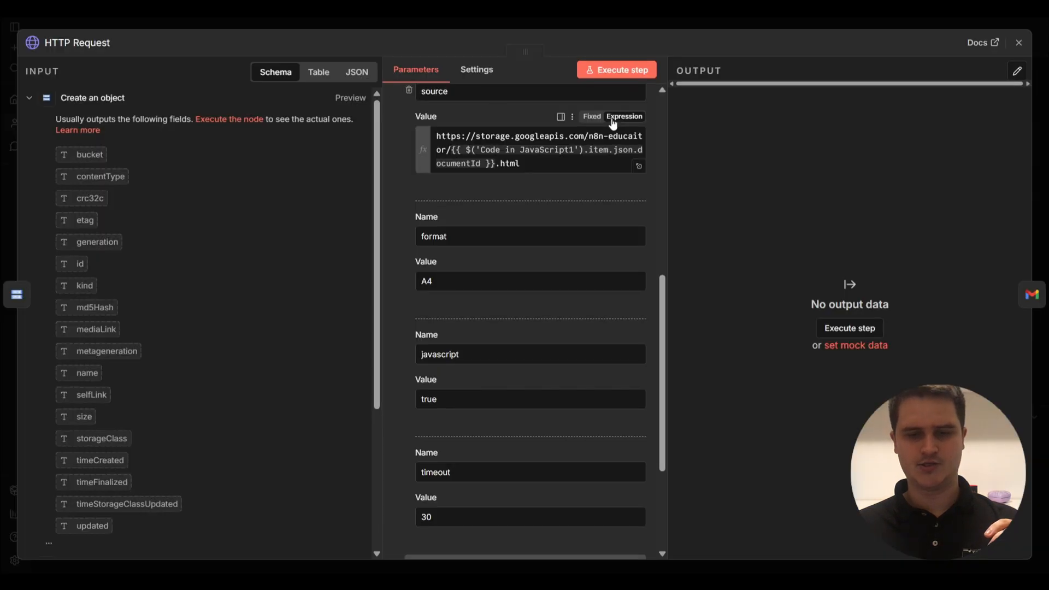
Import the html2pdf.app cURL into the HTTP Request node, adding html and apiKey body parameters.
scroll(613, 124, up, 5)
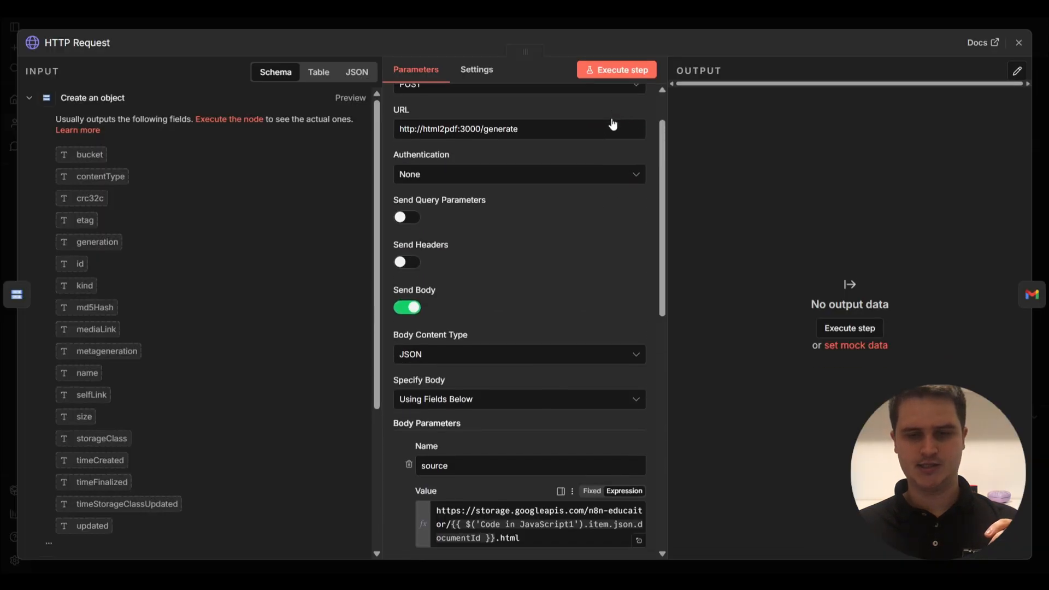
scroll(612, 121, up, 2)
click(687, 22)
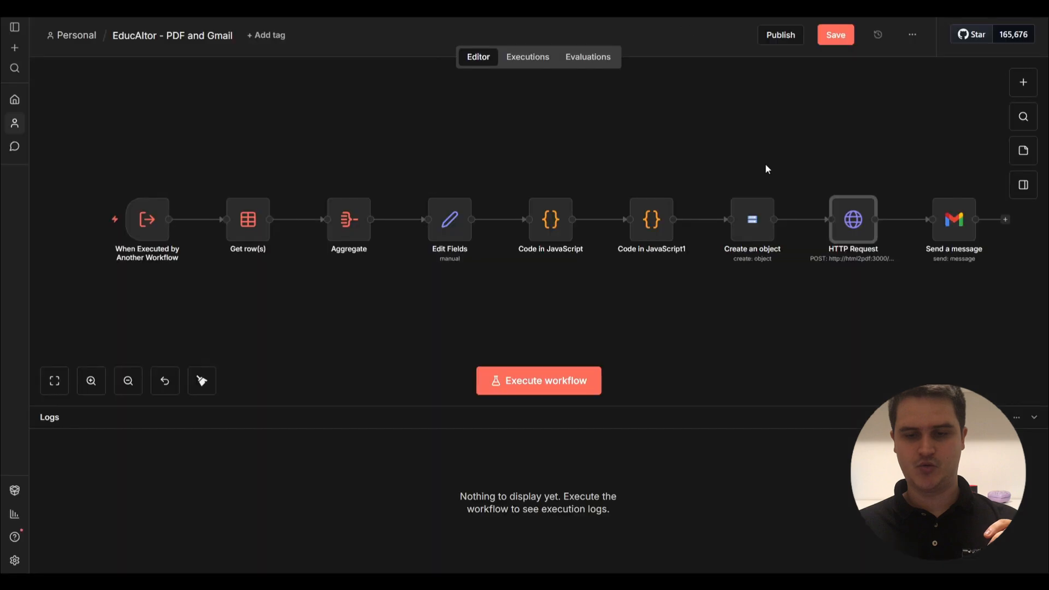
double_click(853, 221)
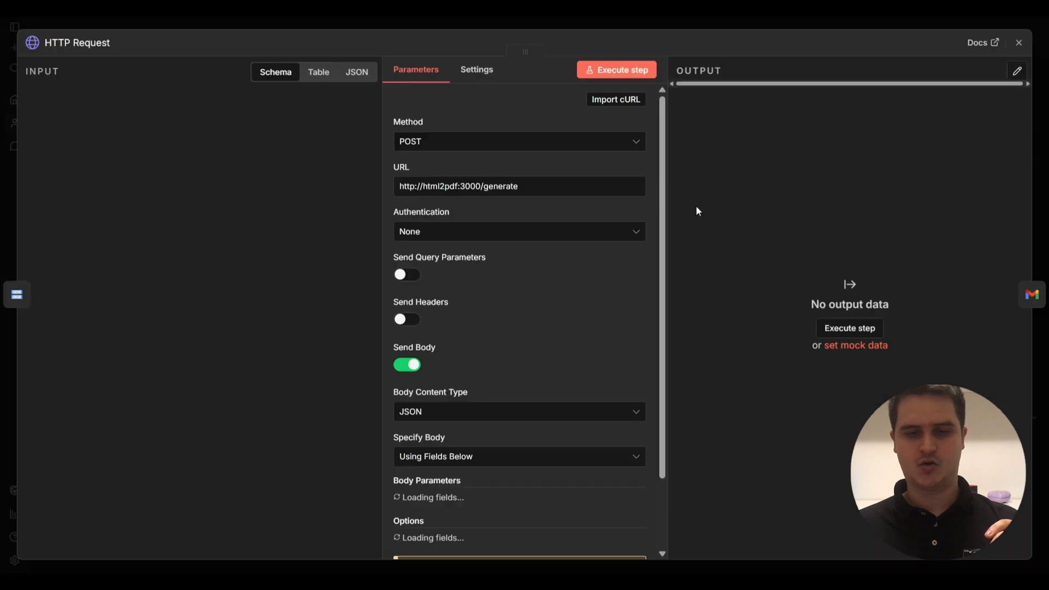
click(617, 100)
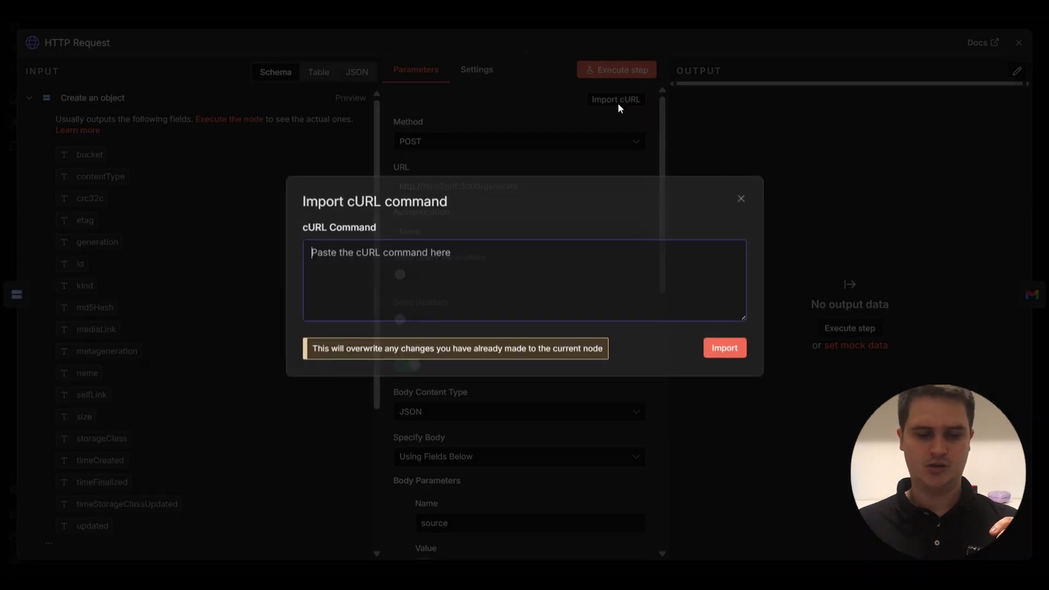
key(ctrl+v)
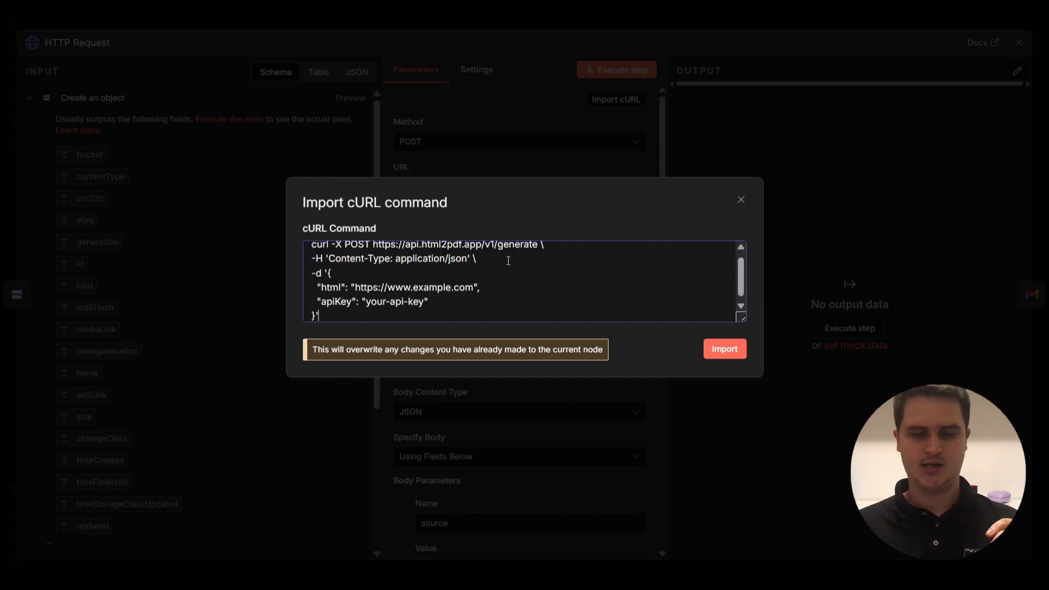
click(714, 345)
scroll(563, 282, down, 5)
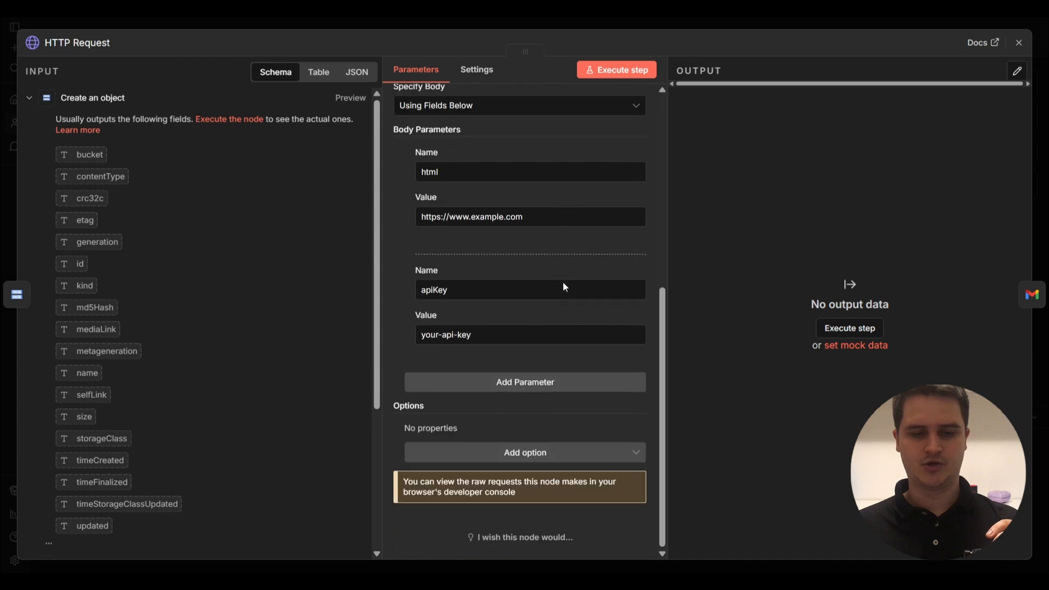
scroll(562, 282, up, 2)
scroll(563, 282, down, 2)
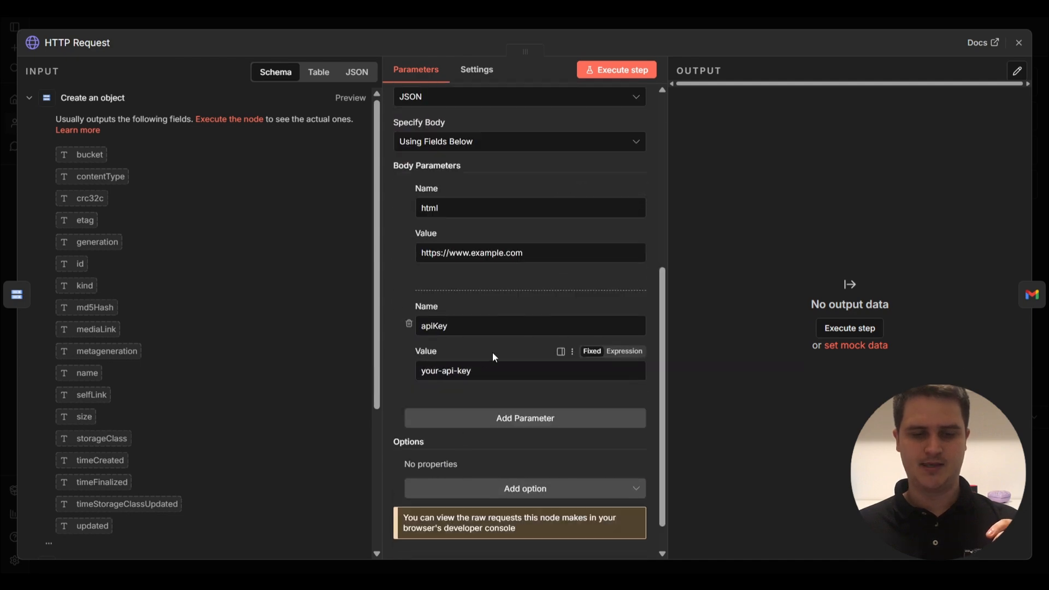
scroll(493, 353, up, 1)
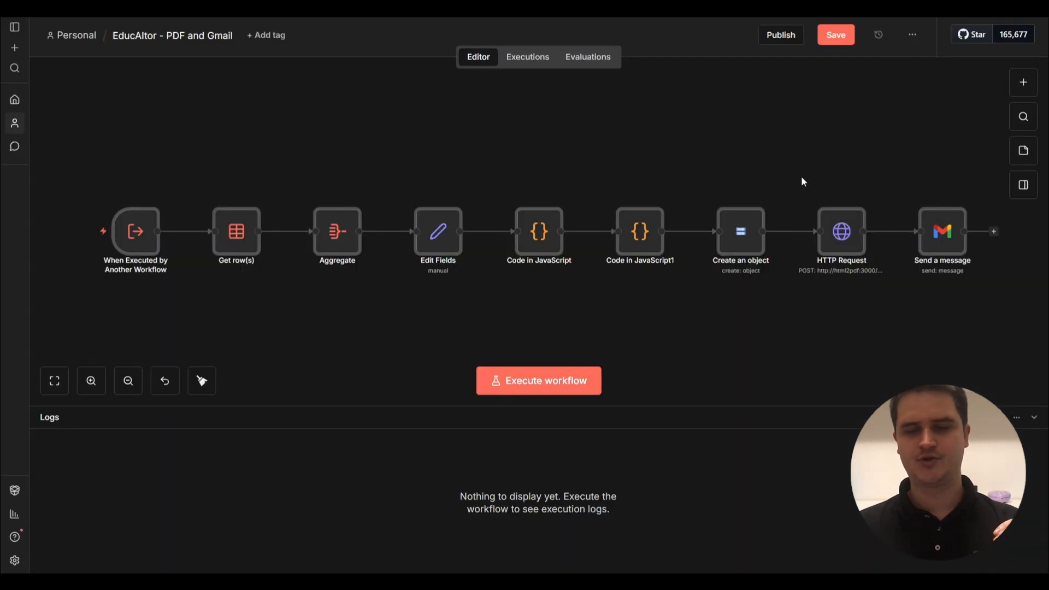
Confirm Send a message uses the Gmail account credential, then return to the EducAItor workflow.
scroll(802, 180, right, 2)
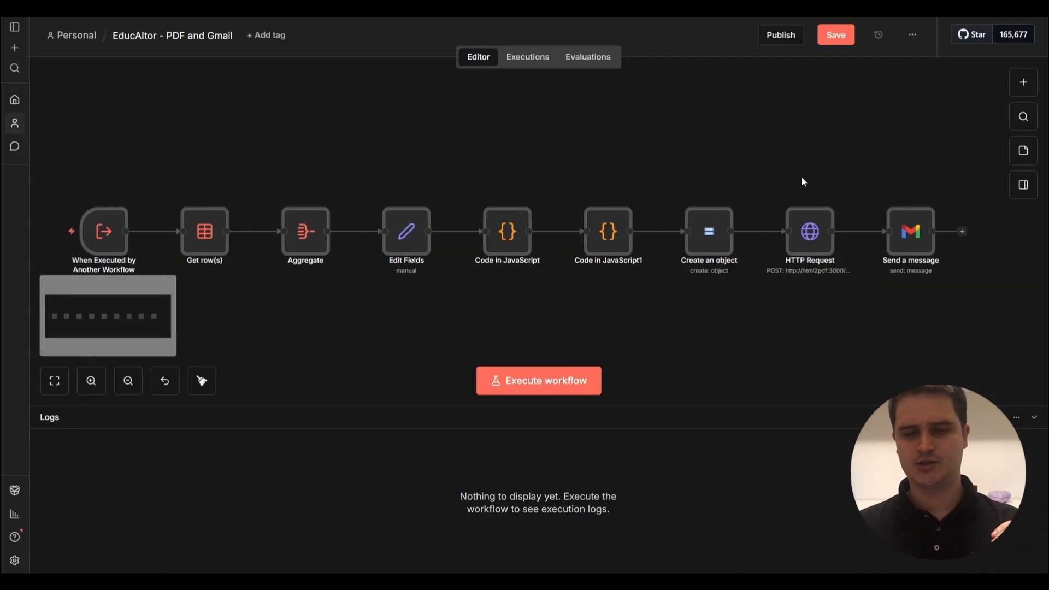
double_click(903, 243)
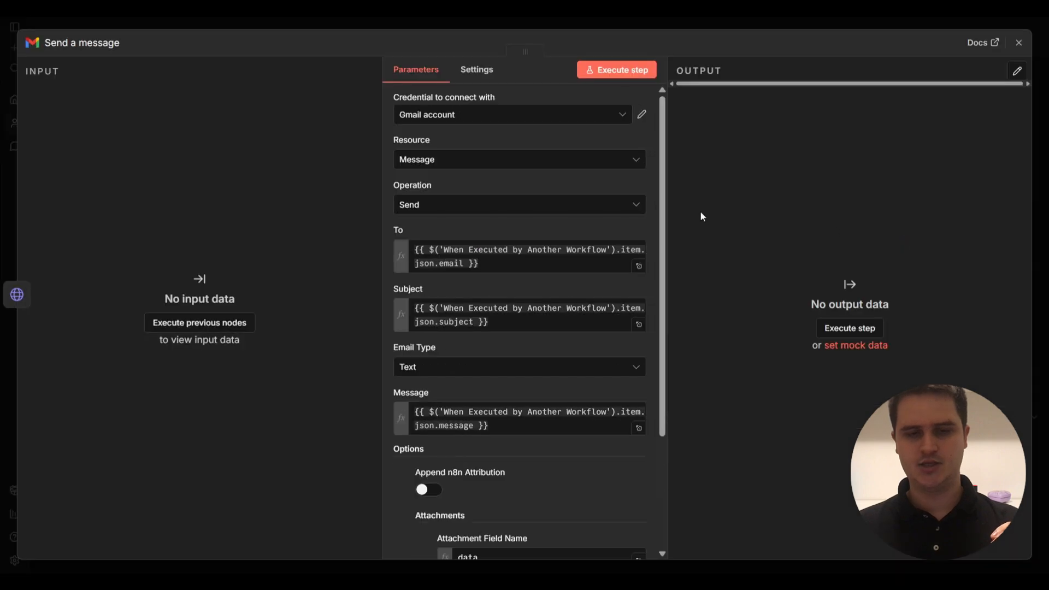
click(499, 116)
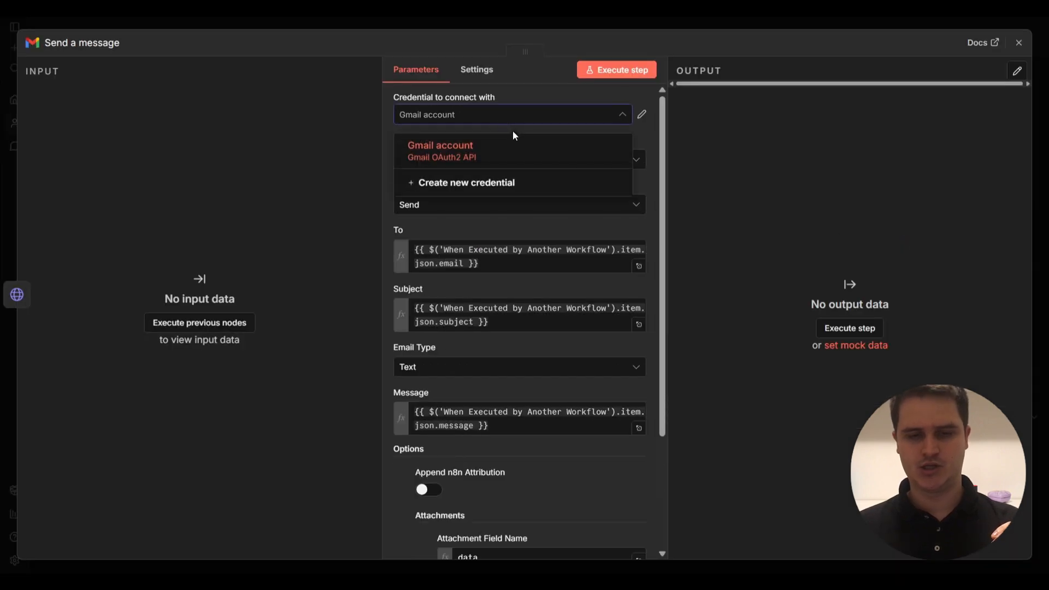
key(Escape)
key(Escape)
key(ctrl+w)
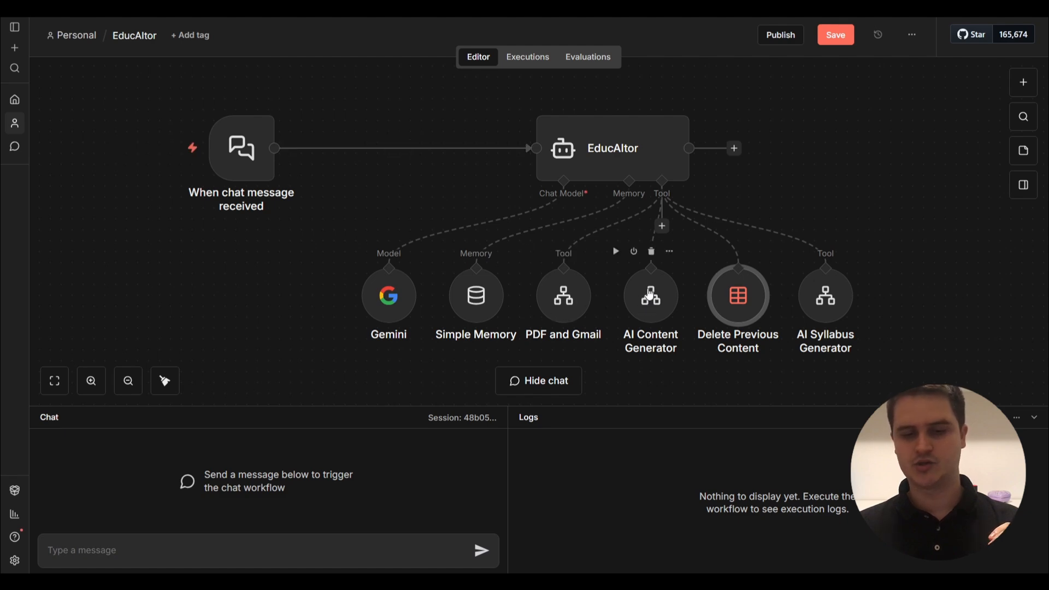
Create a new workflow and import EducAItor - AI Content Generator2.json from file.
click(15, 99)
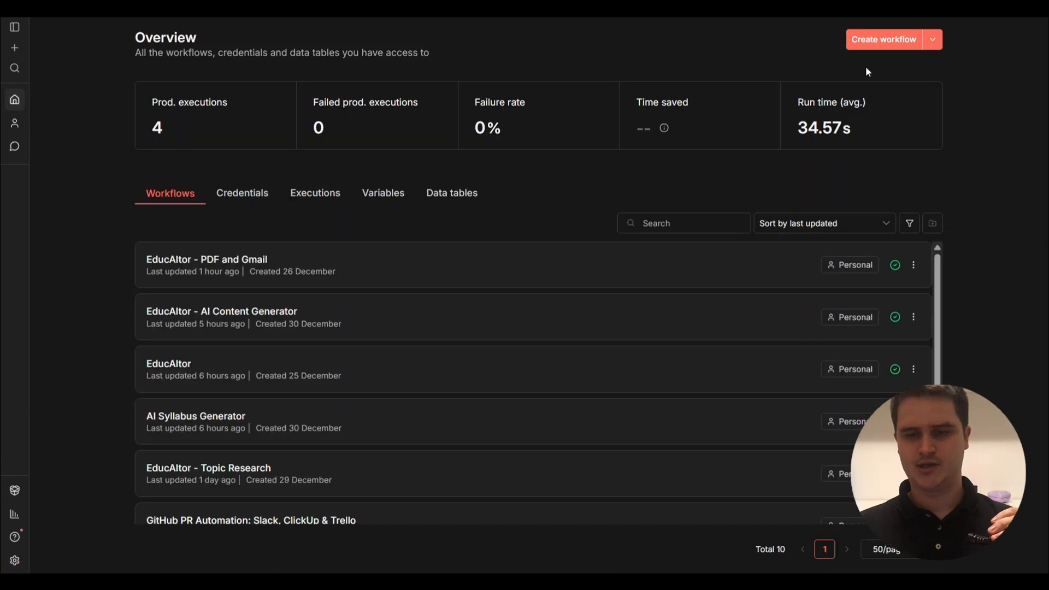
click(883, 40)
click(912, 37)
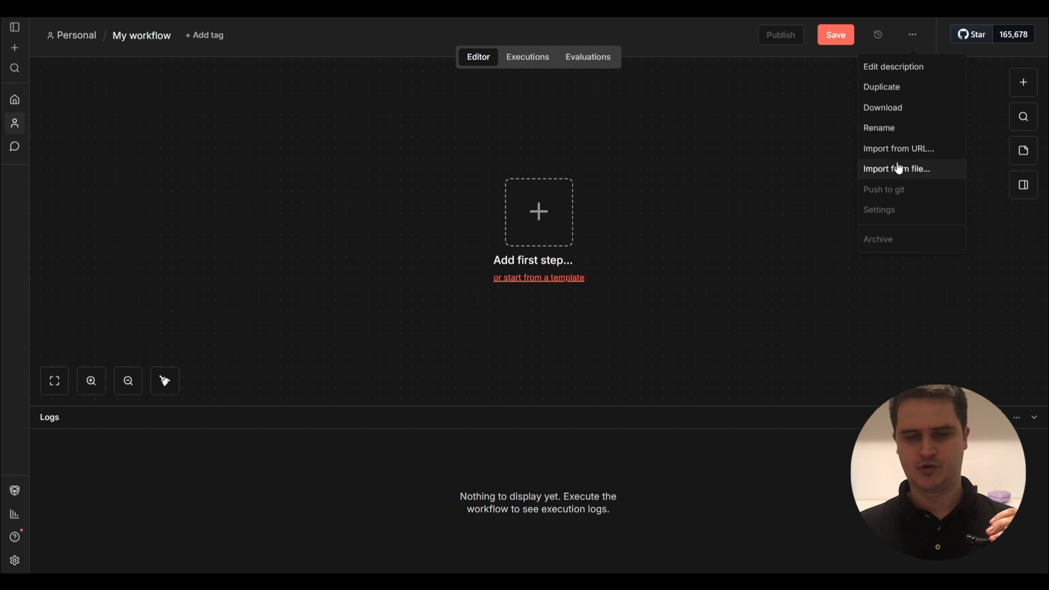
click(897, 167)
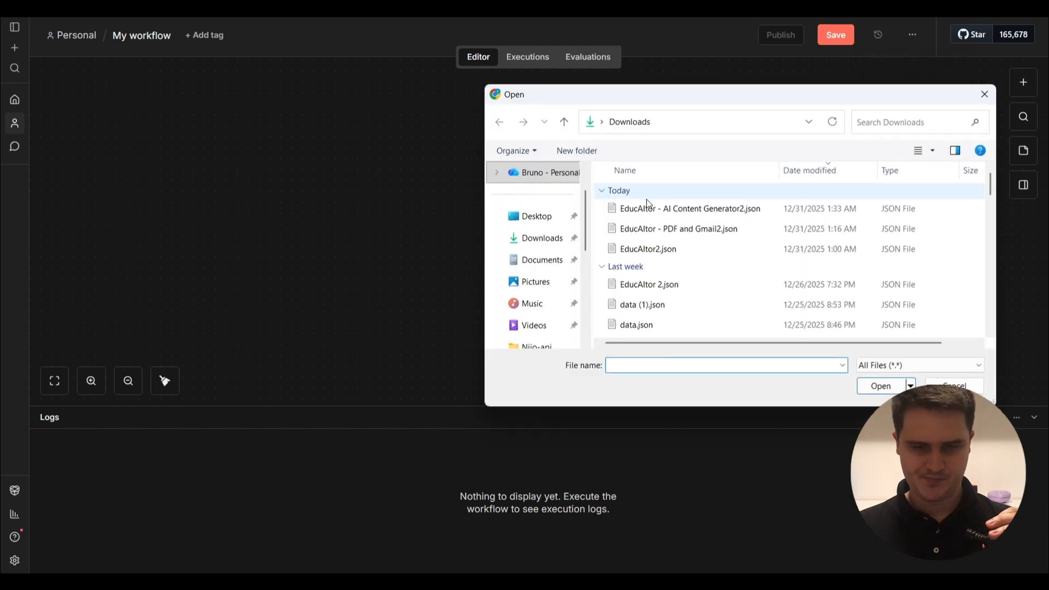
click(648, 204)
double_click(648, 206)
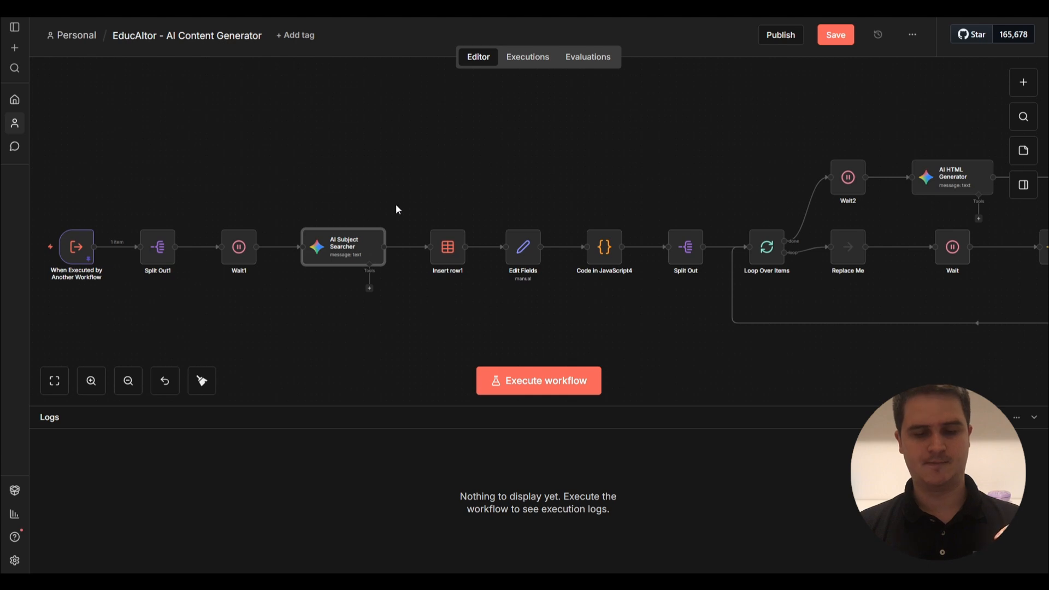
Keep the first Gemini credential on the AI Subject Searcher node.
mouse_move(349, 249)
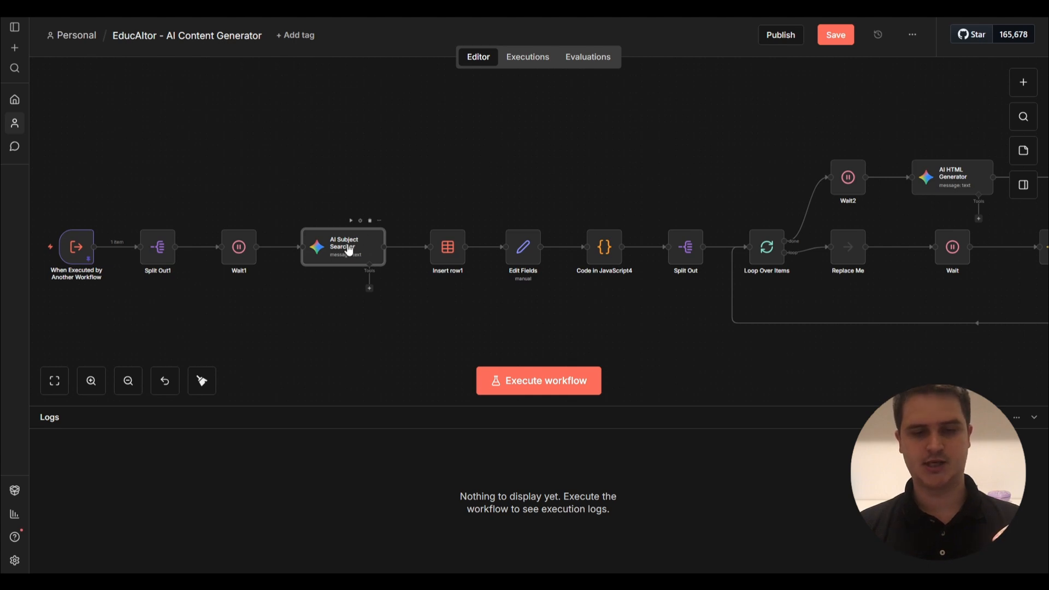
double_click(349, 249)
click(478, 117)
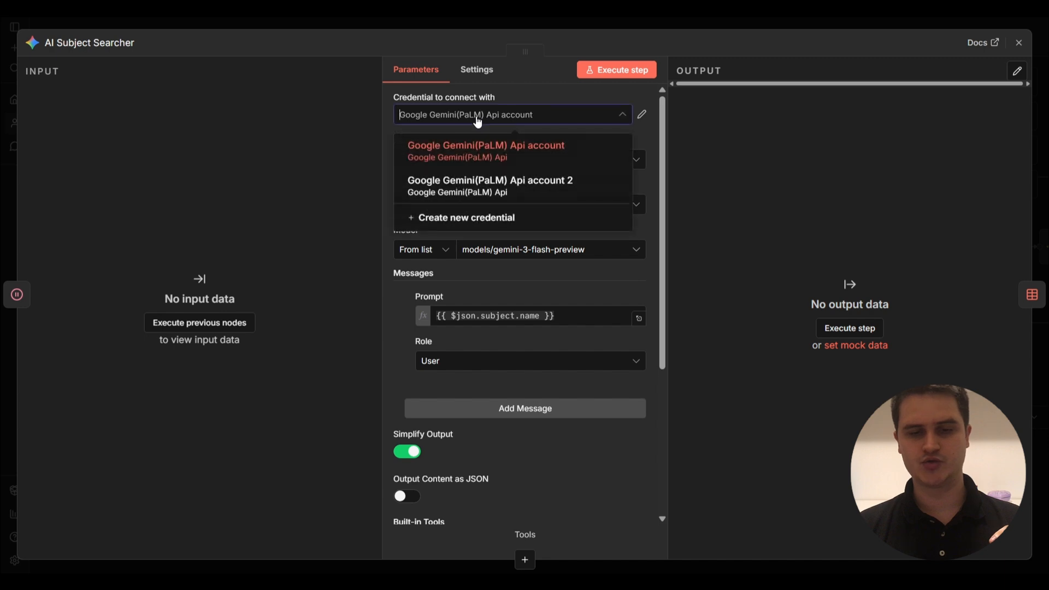
click(535, 93)
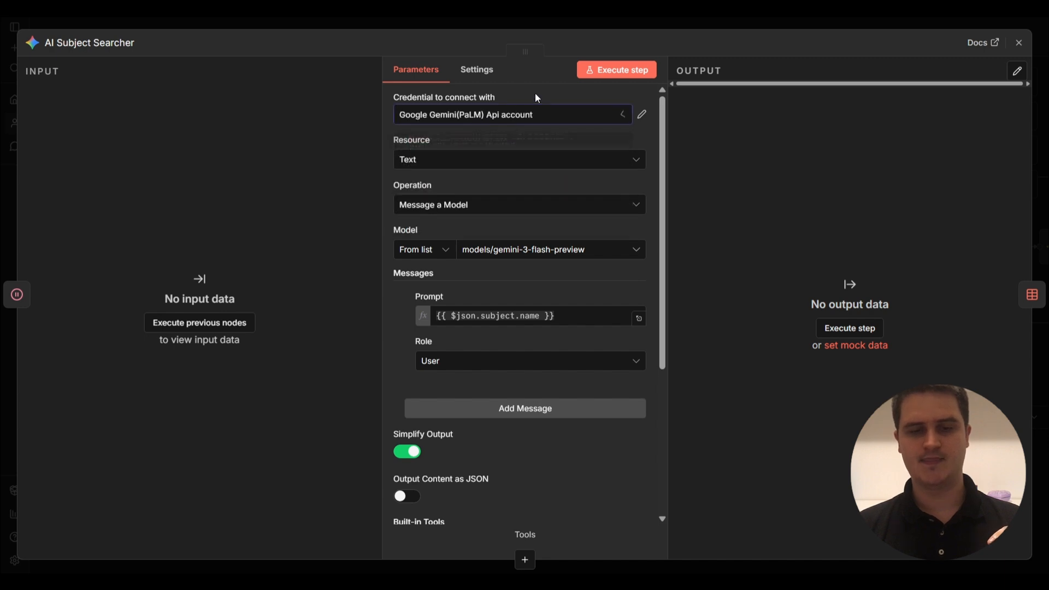
click(612, 22)
Confirm the Insert row node writes to the EducAItor HTML Responses data table.
scroll(717, 110, right, 10)
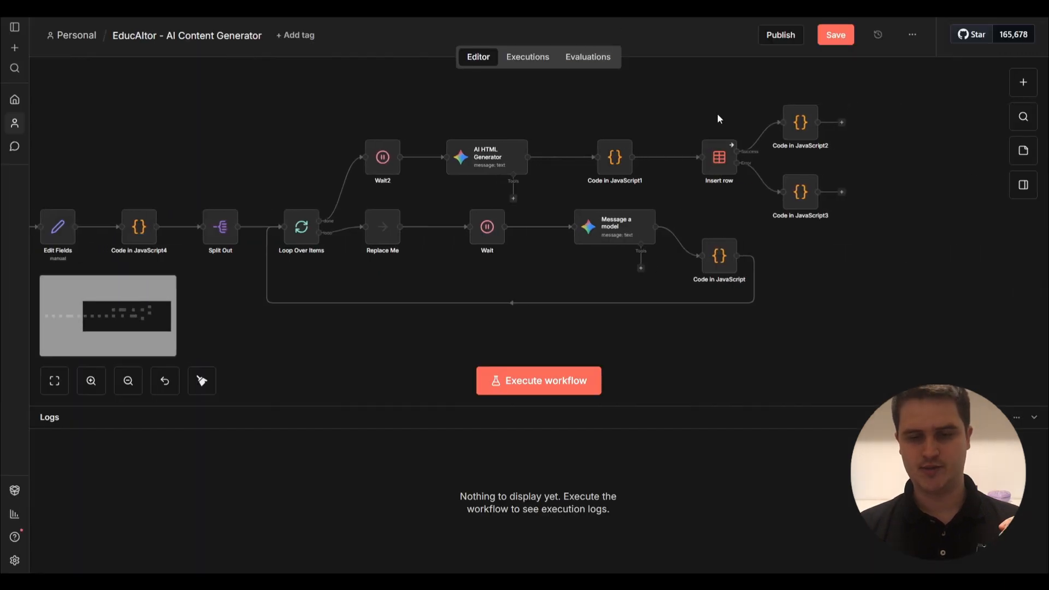
double_click(718, 158)
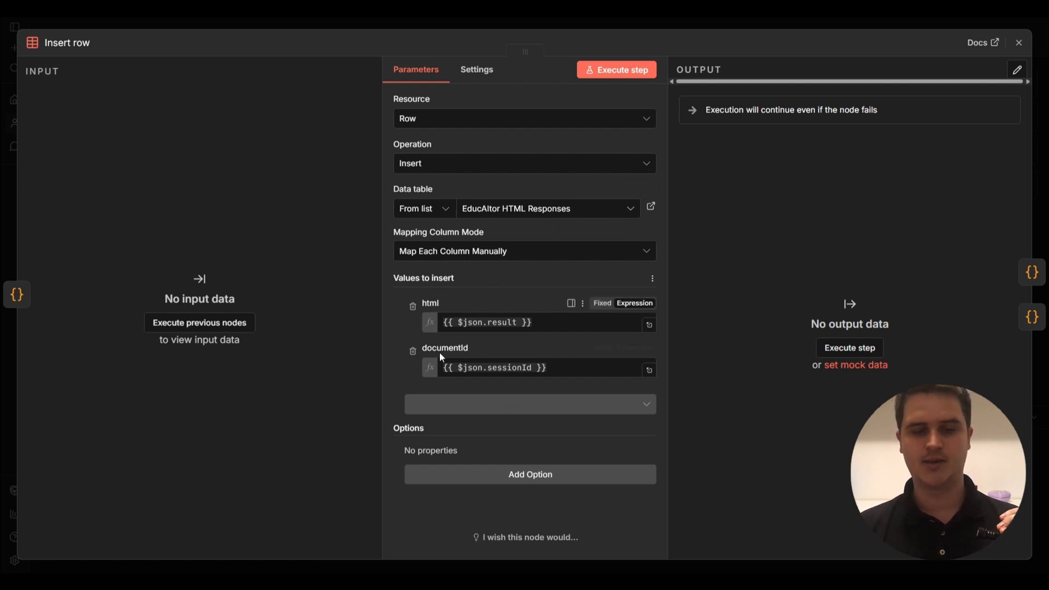
key(Escape)
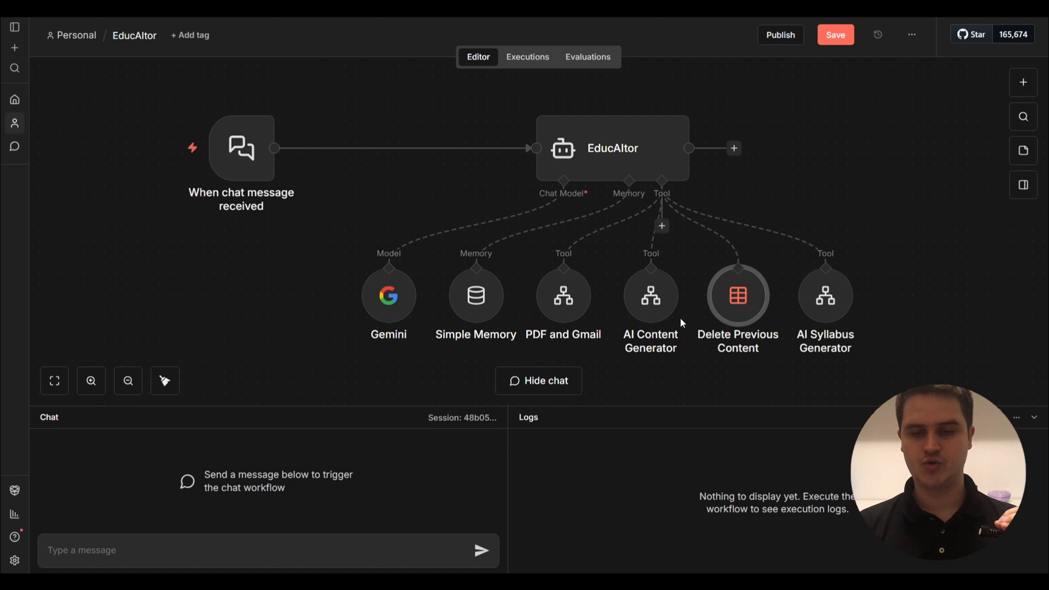
Open the imported AI Syllabus Generator workflow and check its Message a model Gemini credential.
mouse_move(829, 304)
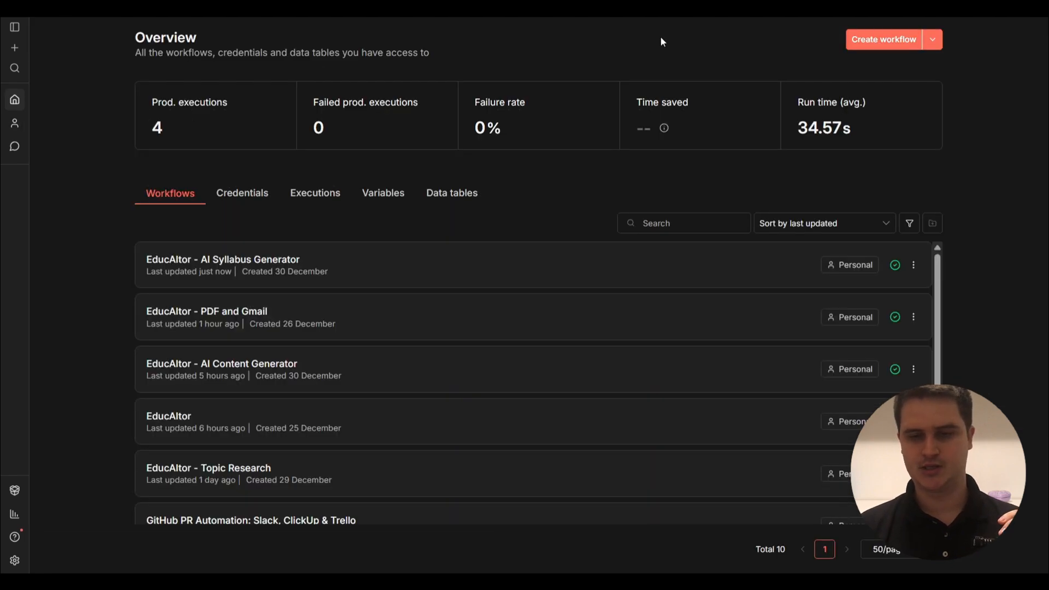
click(876, 41)
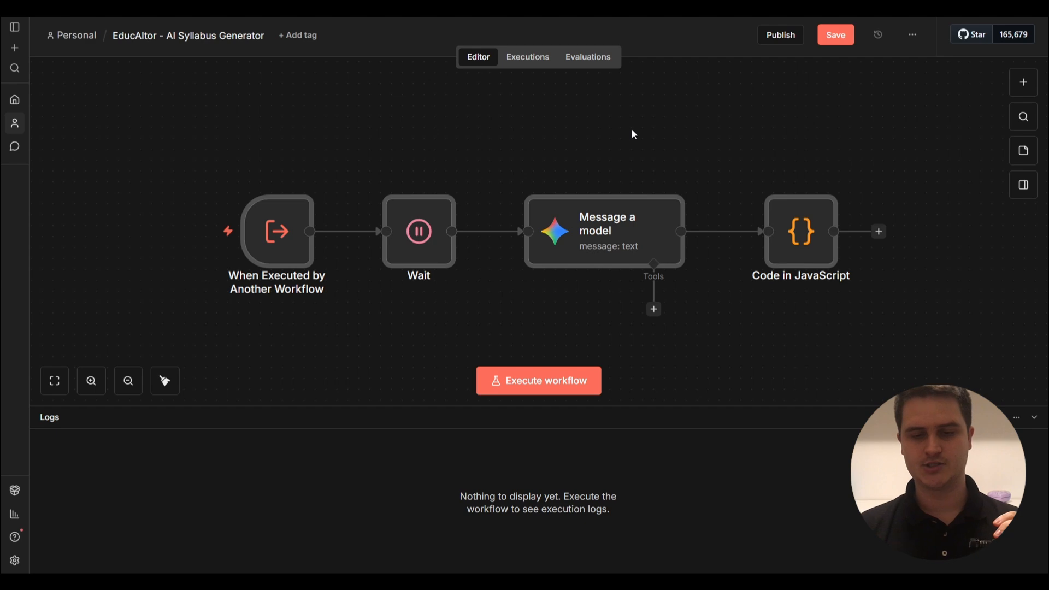
double_click(613, 235)
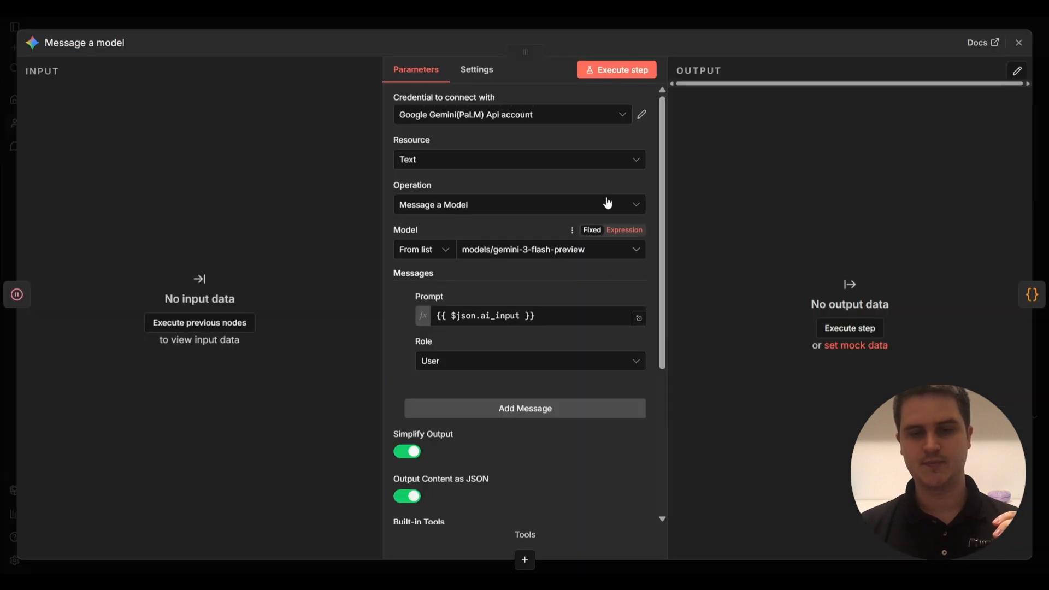
click(604, 21)
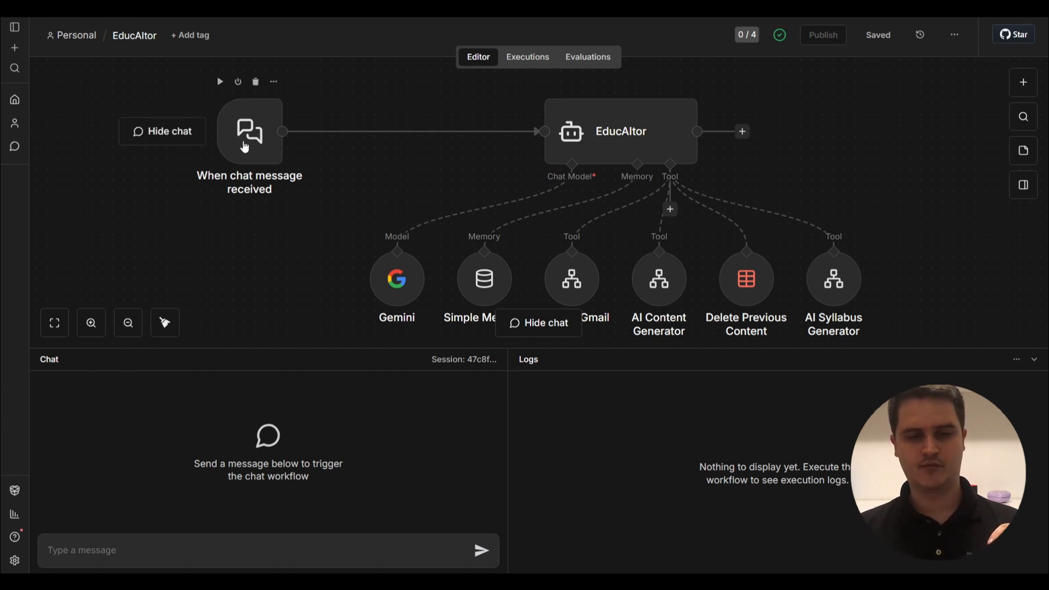
Copy the chat trigger's public Chat URL and load it in a new browser tab.
double_click(245, 147)
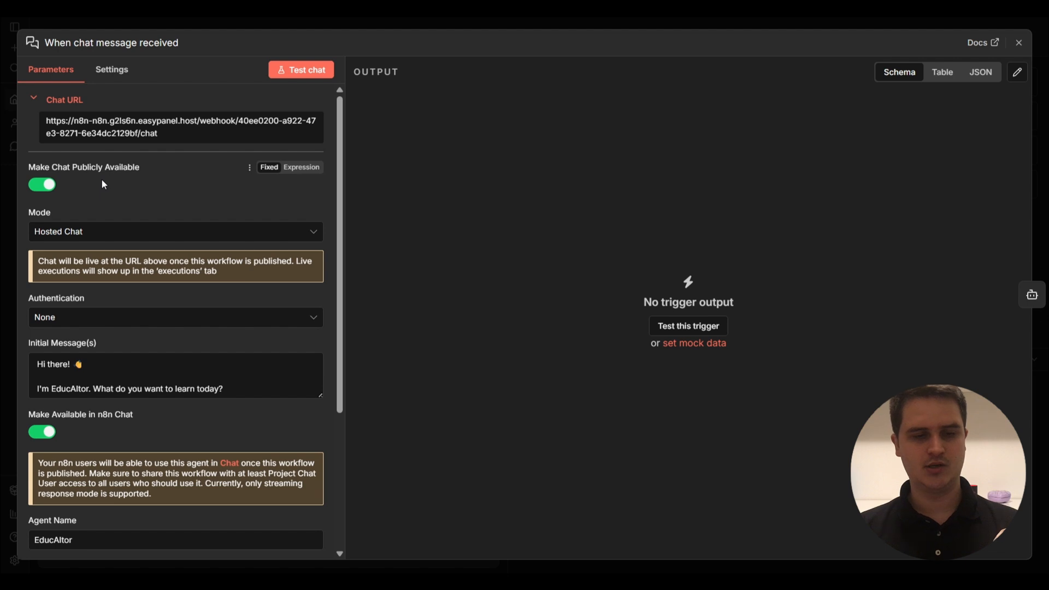
click(104, 129)
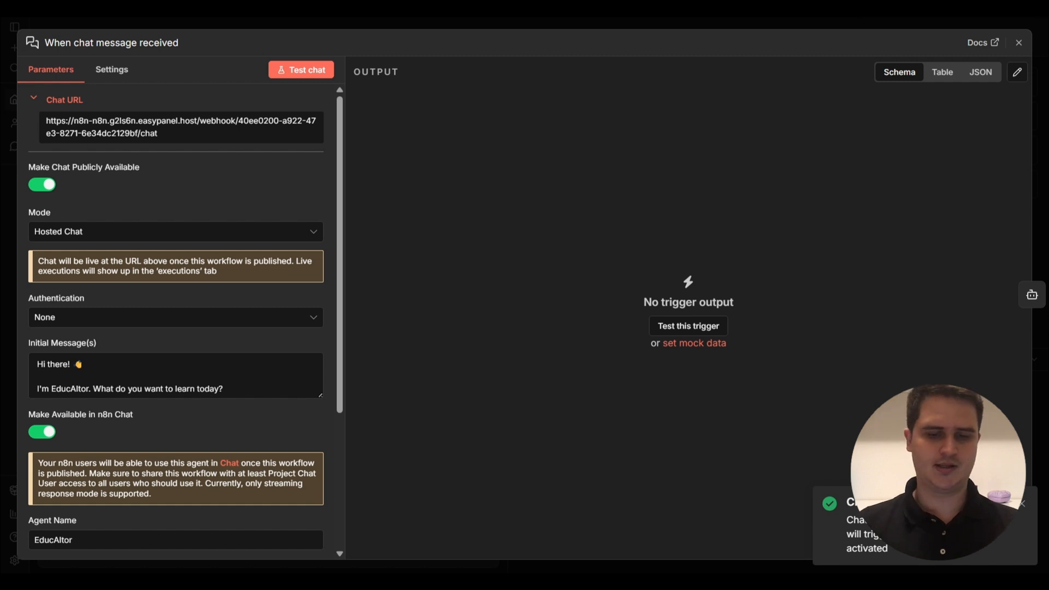
key(ctrl+t)
key(Return)
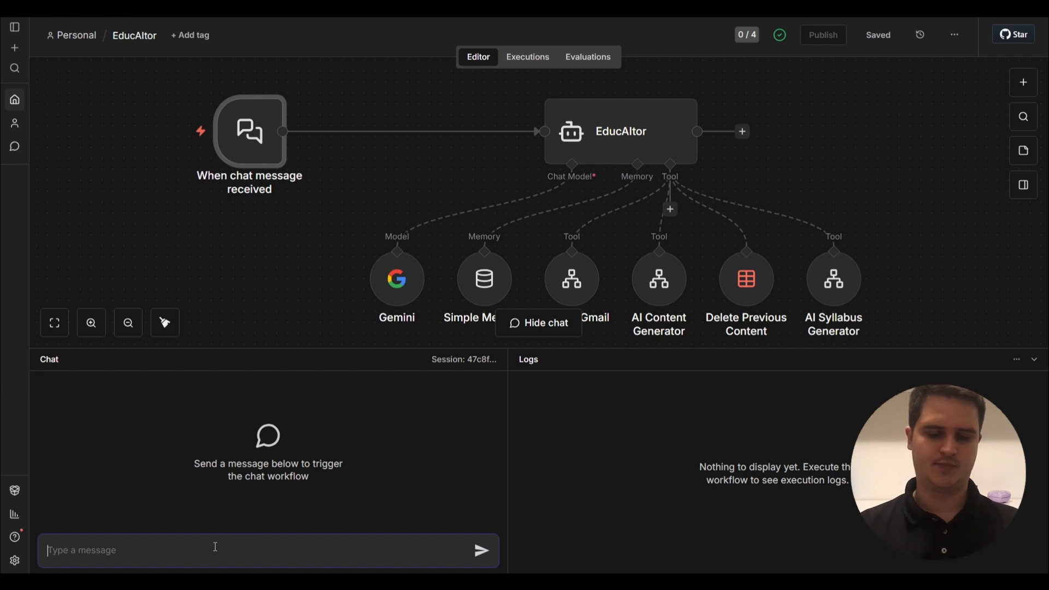
Send a greeting in the chat to start testing the agent.
text(hi)
key(Return)
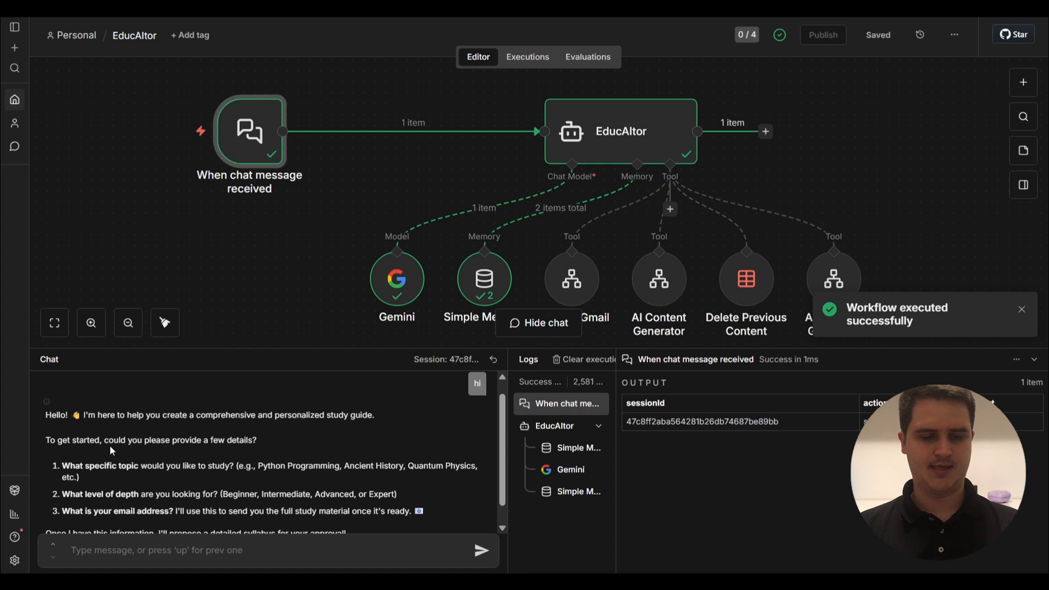
scroll(136, 508, down, 1)
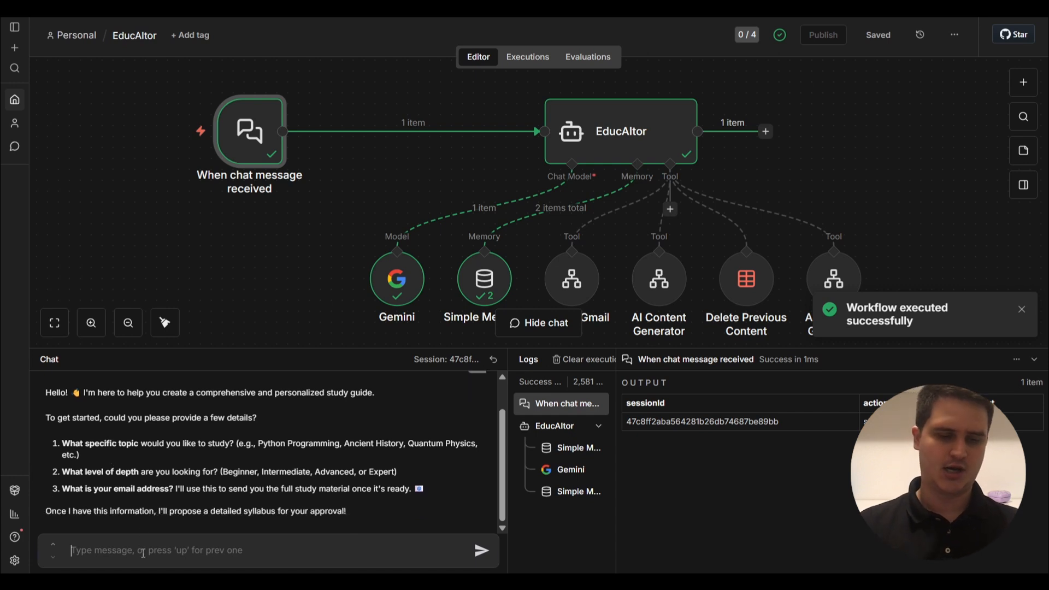
Answer with topic 1. Next.js, depth 2. advanced and expert, and 3. the user's e-mail address.
text(1)
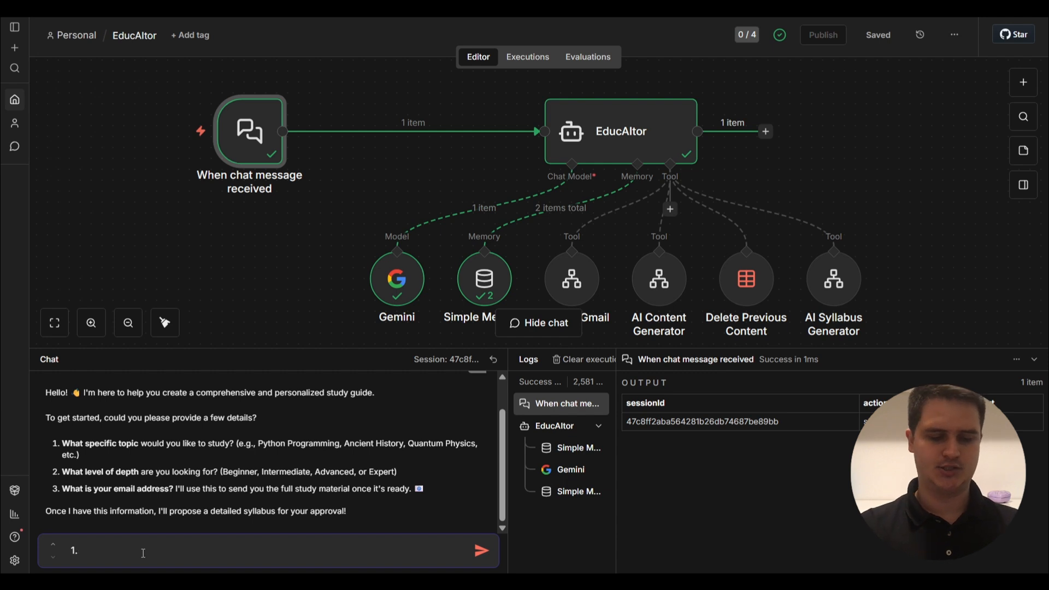
text(. Next.js)
key(shift+Return)
text(2. adv)
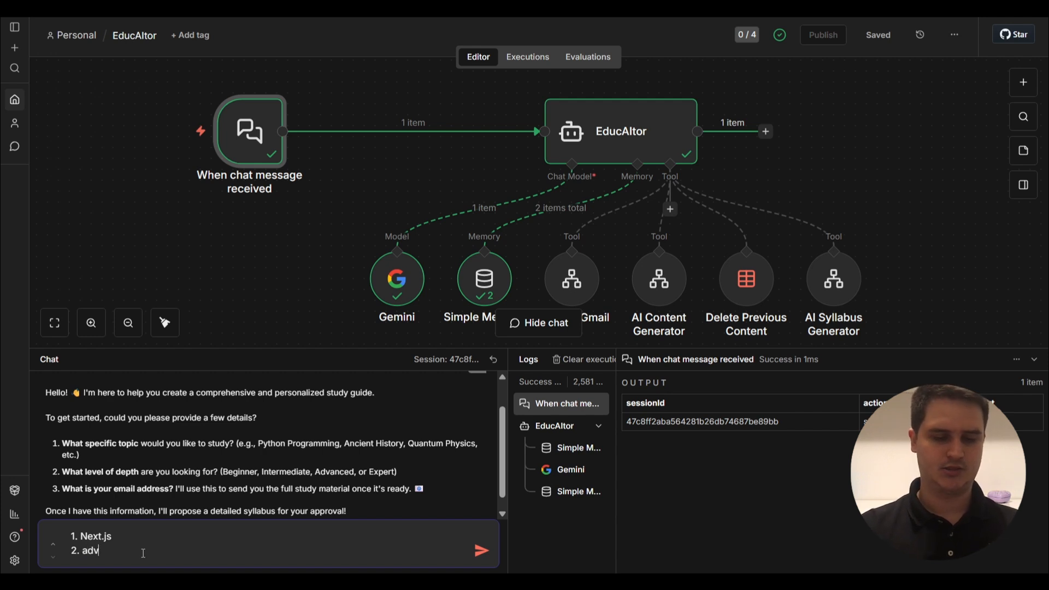
text(anced a)
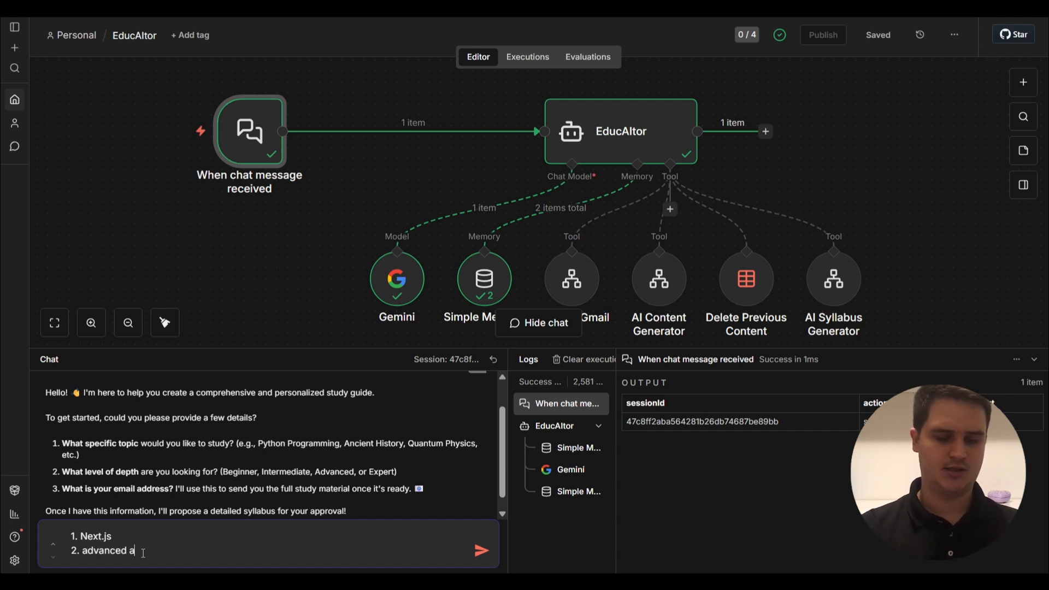
text(nd exp)
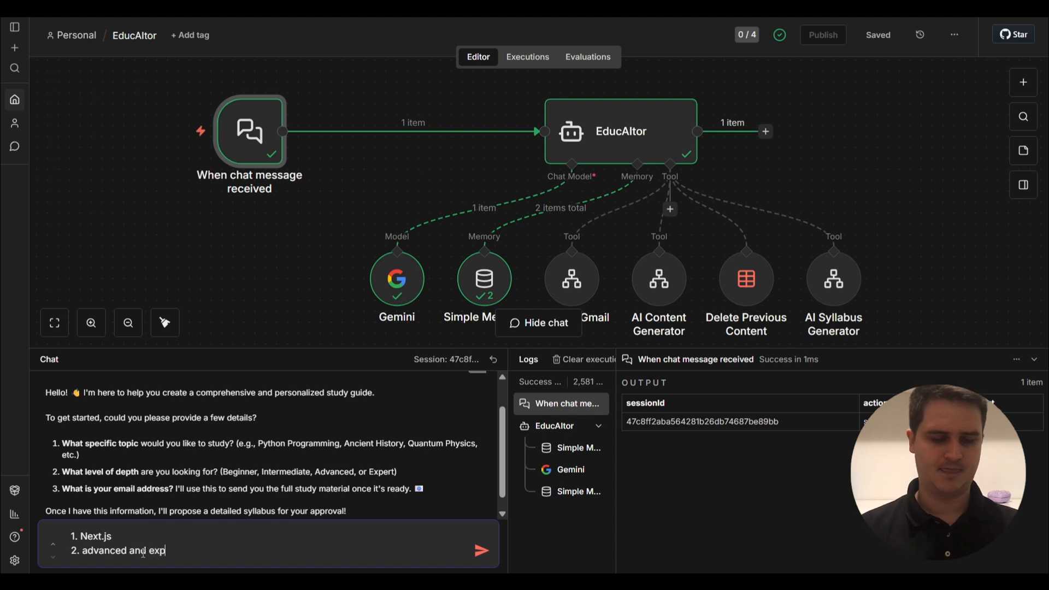
text(ert)
key(shift+Return)
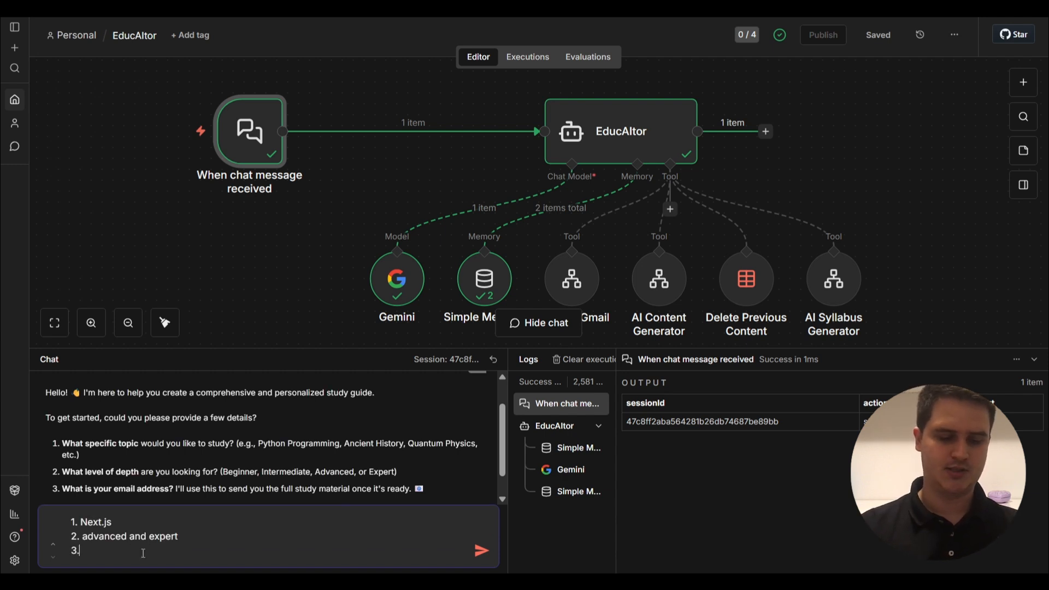
text(3. bryan)
key(BackSpace)
key(BackSpace)
key(BackSpace)
key(BackSpace)
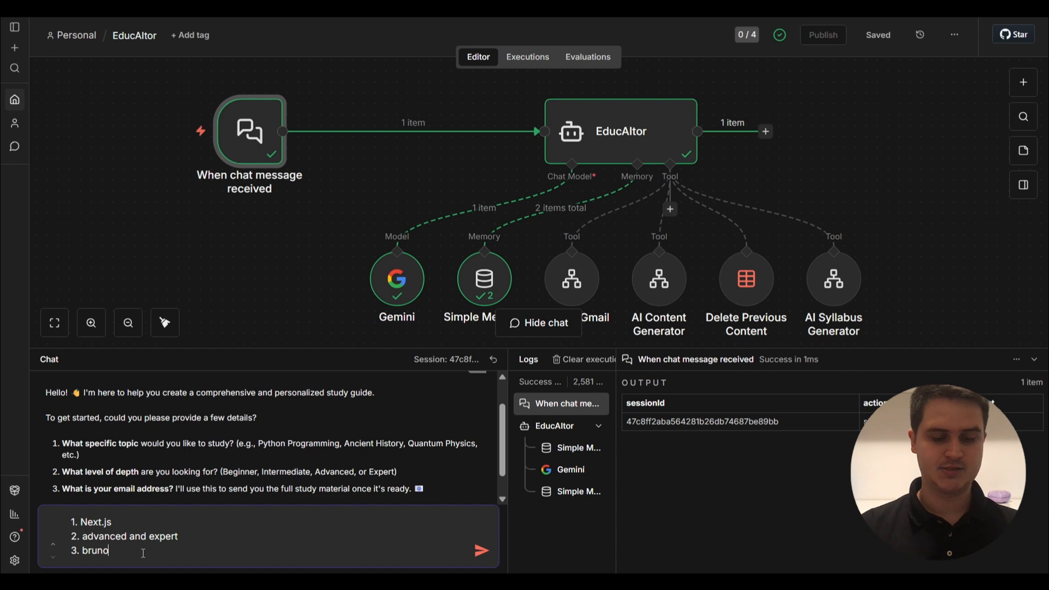
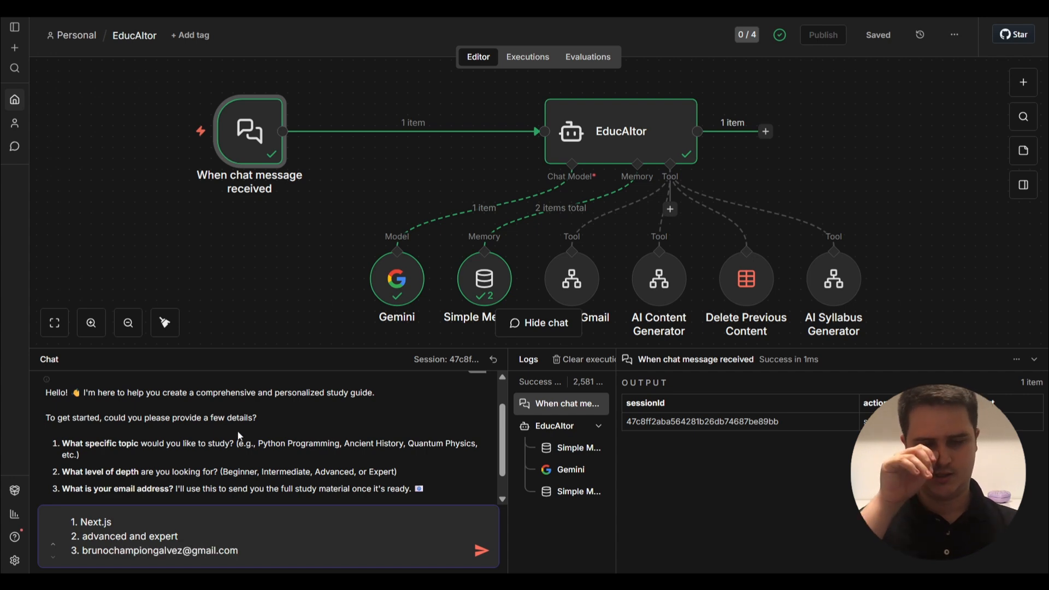
key(Return)
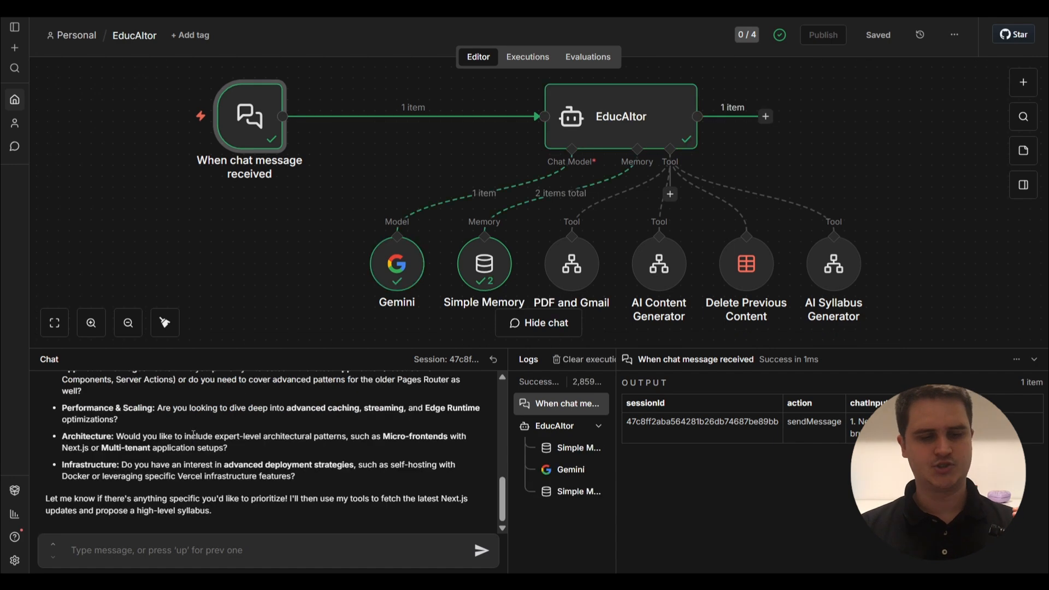
Send 'Include everything.' to request the full syllabus scope.
scroll(193, 434, up, 5)
scroll(193, 434, down, 5)
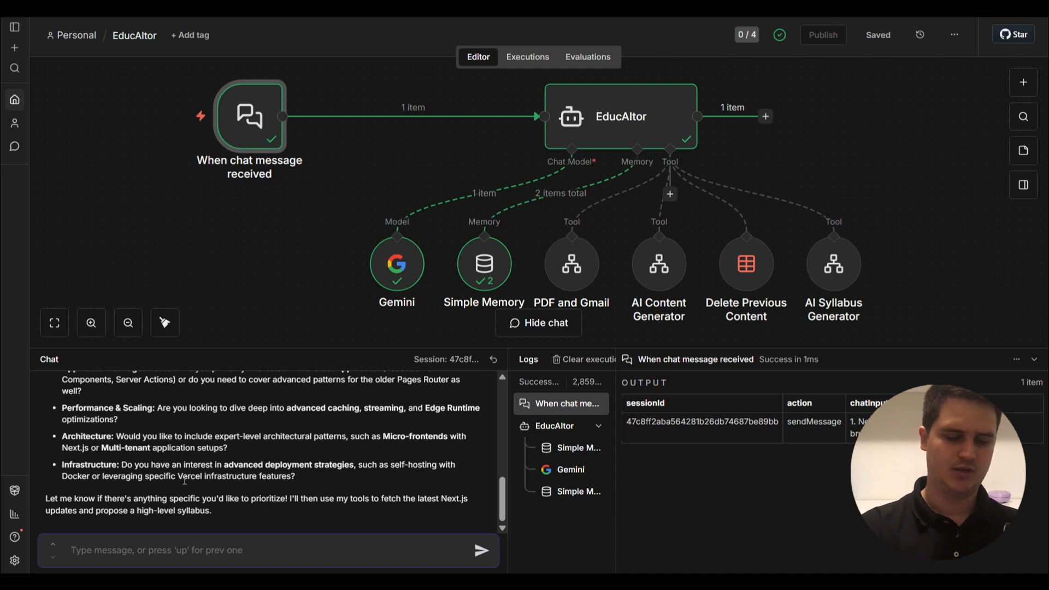
text(Inc)
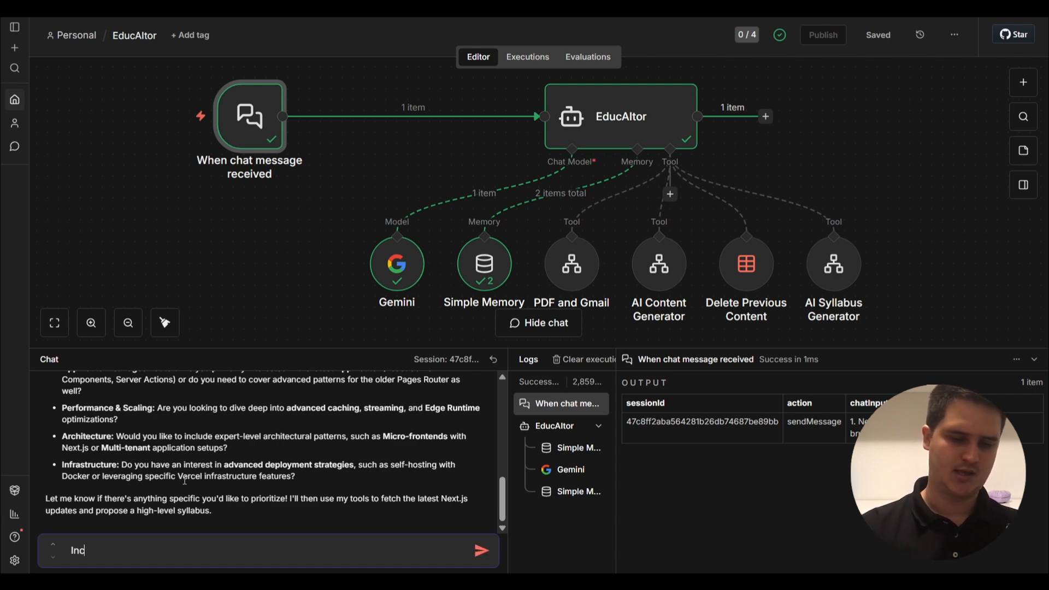
text(lude ev)
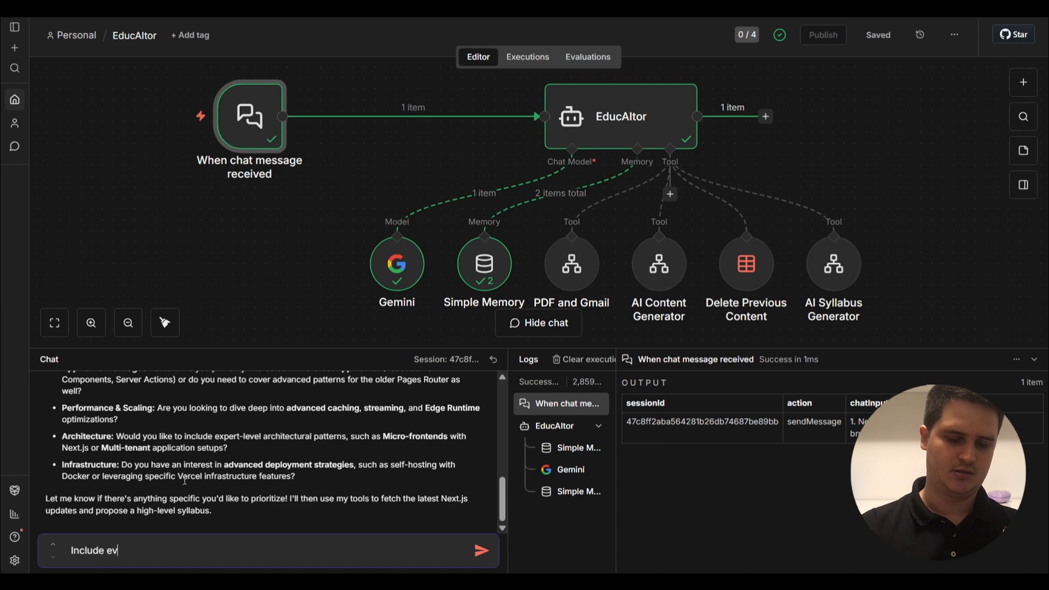
text(erything.)
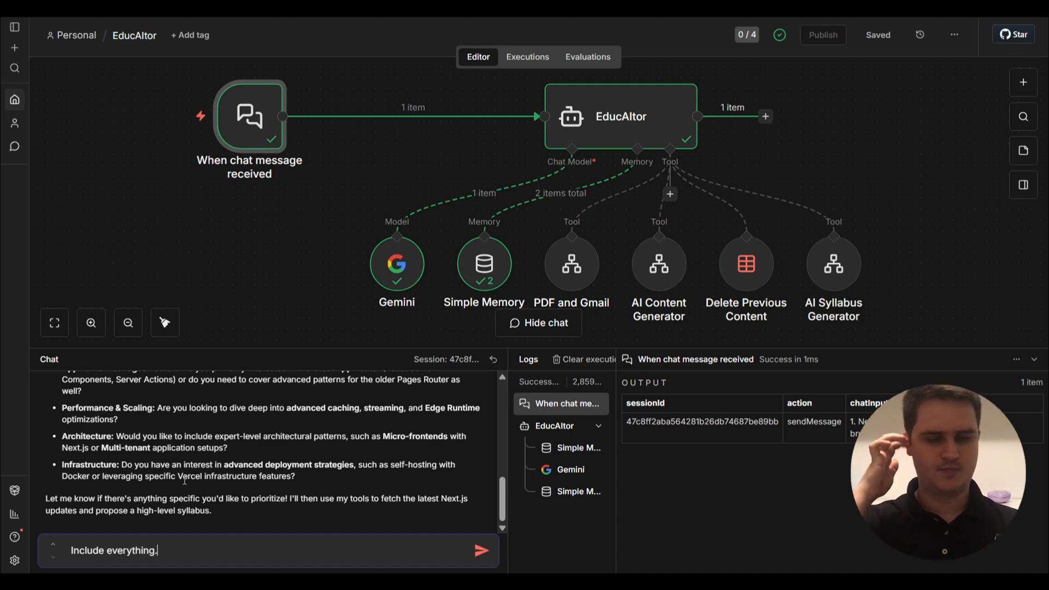
key(Return)
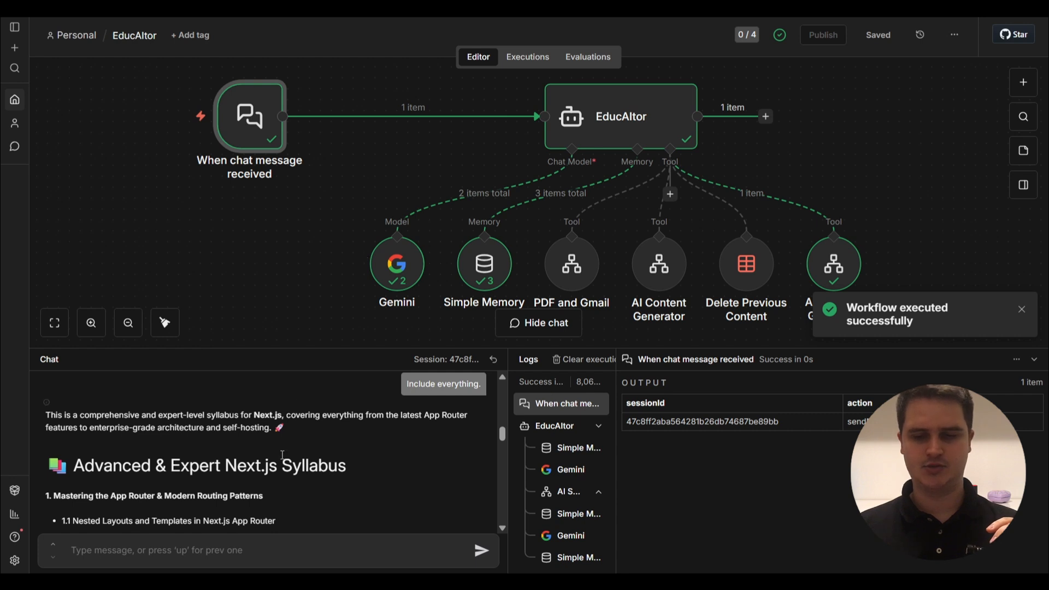
Review the Next.js syllabus reply and approve it with 'It looks good, proceed'.
scroll(546, 283, down, 2)
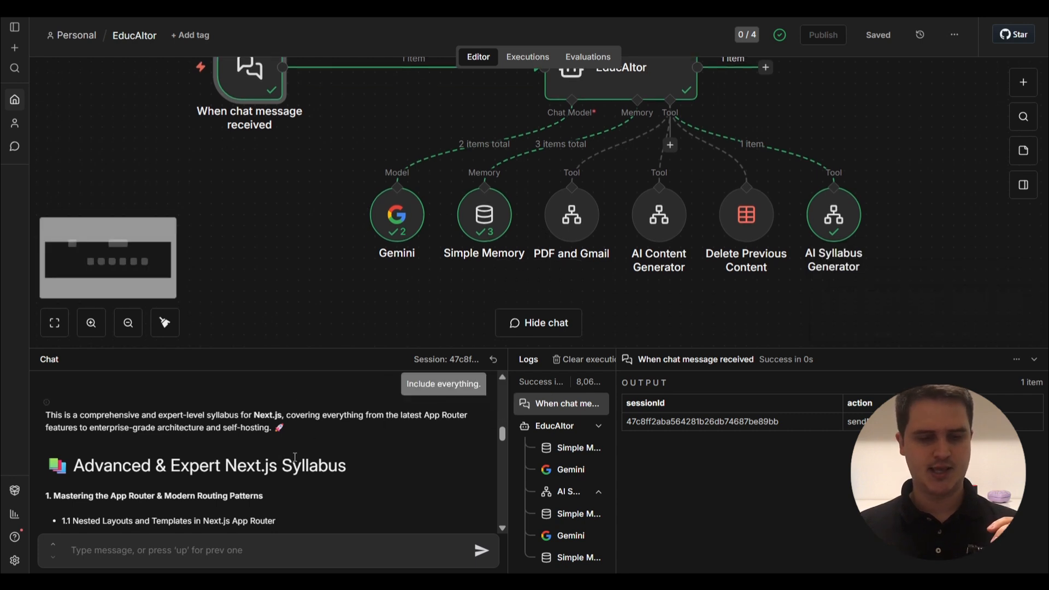
scroll(295, 457, down, 5)
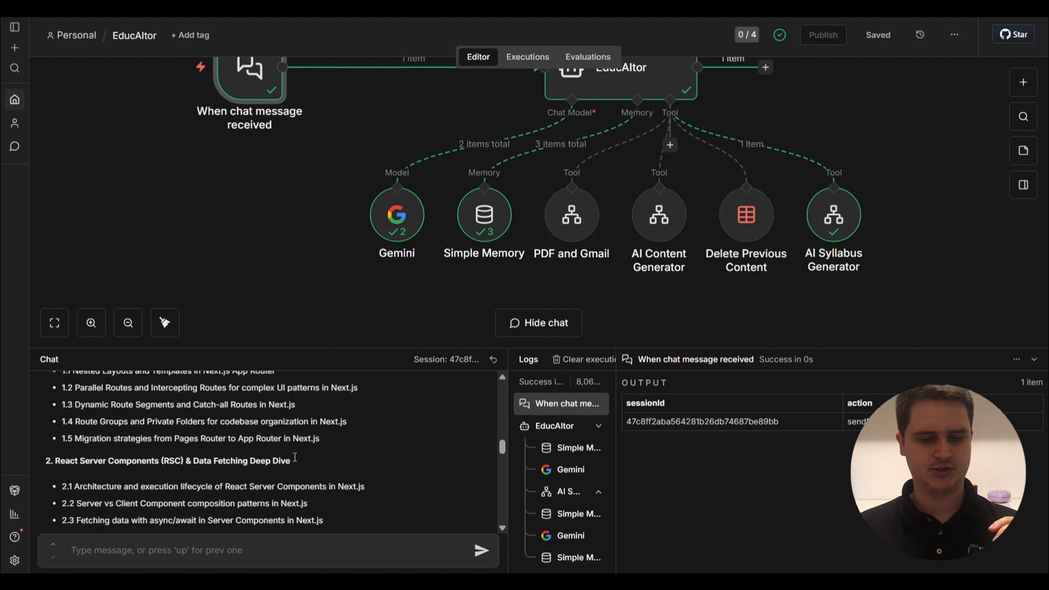
scroll(295, 458, down, 15)
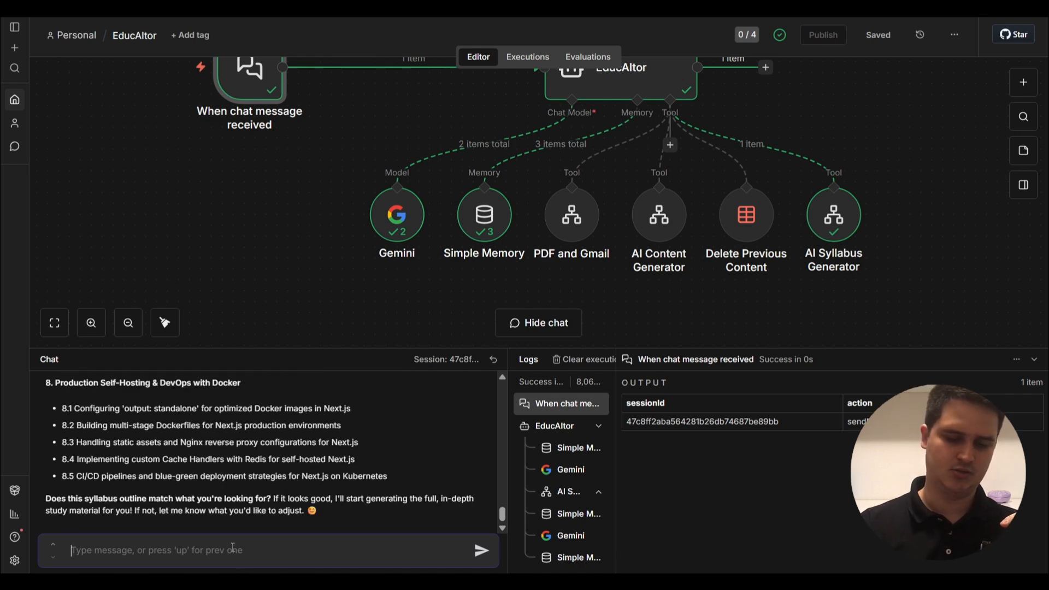
text(It look)
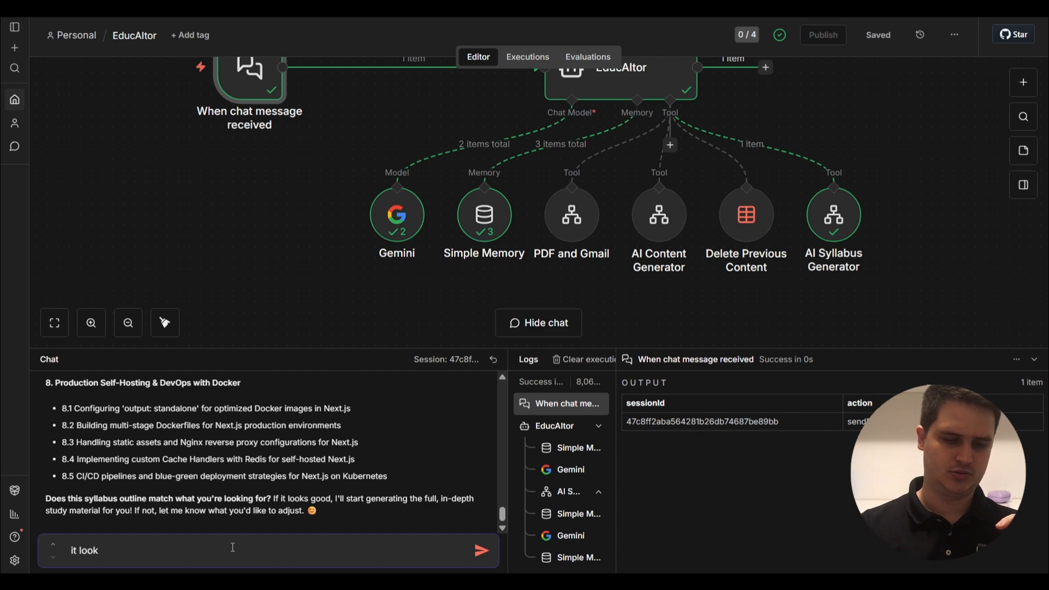
text(asa)
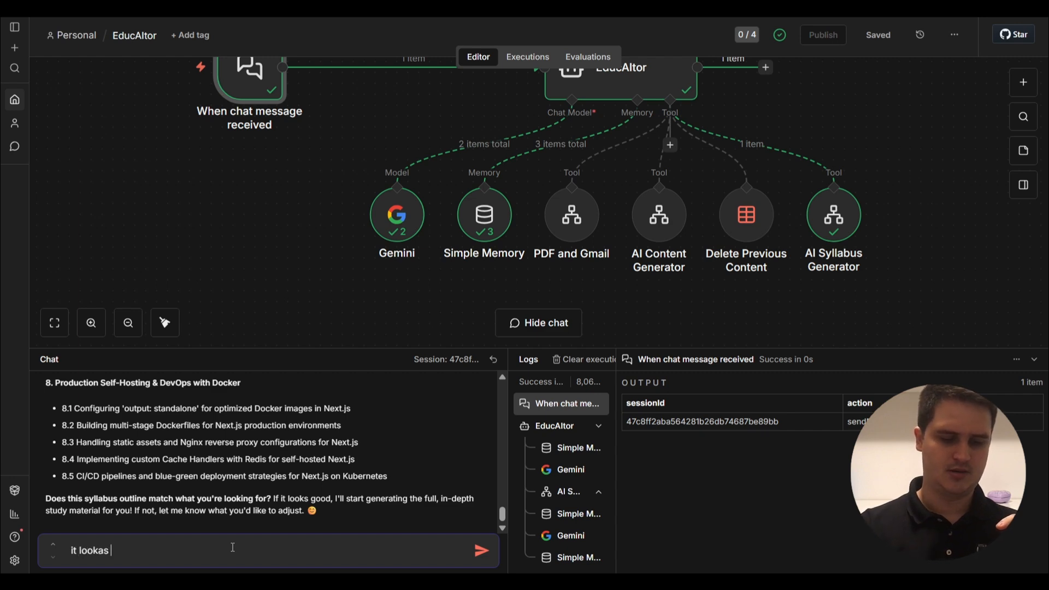
key(BackSpace)
key(BackSpace)
text(s go)
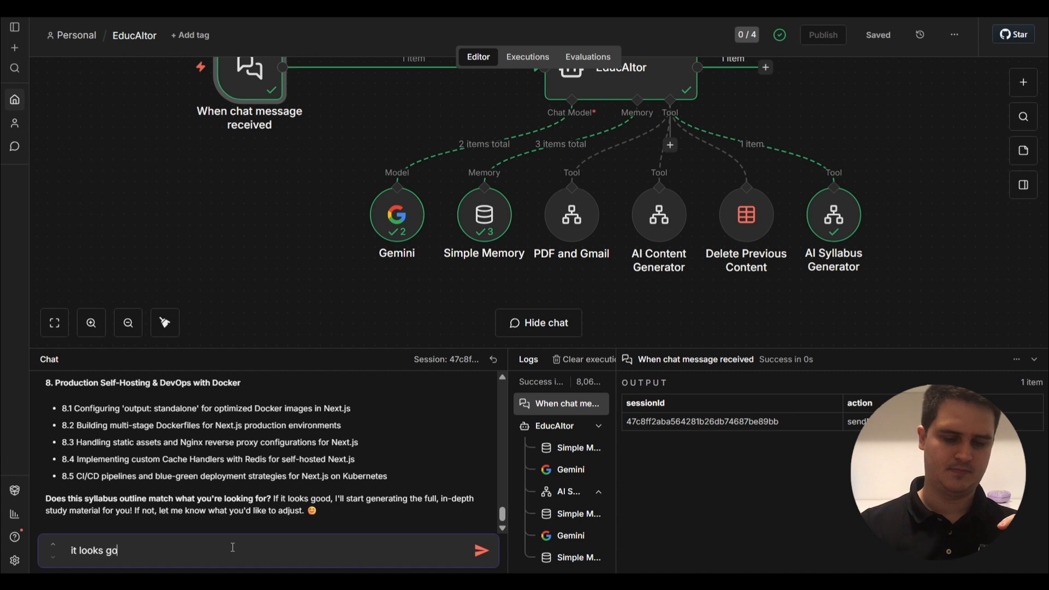
text(od, p)
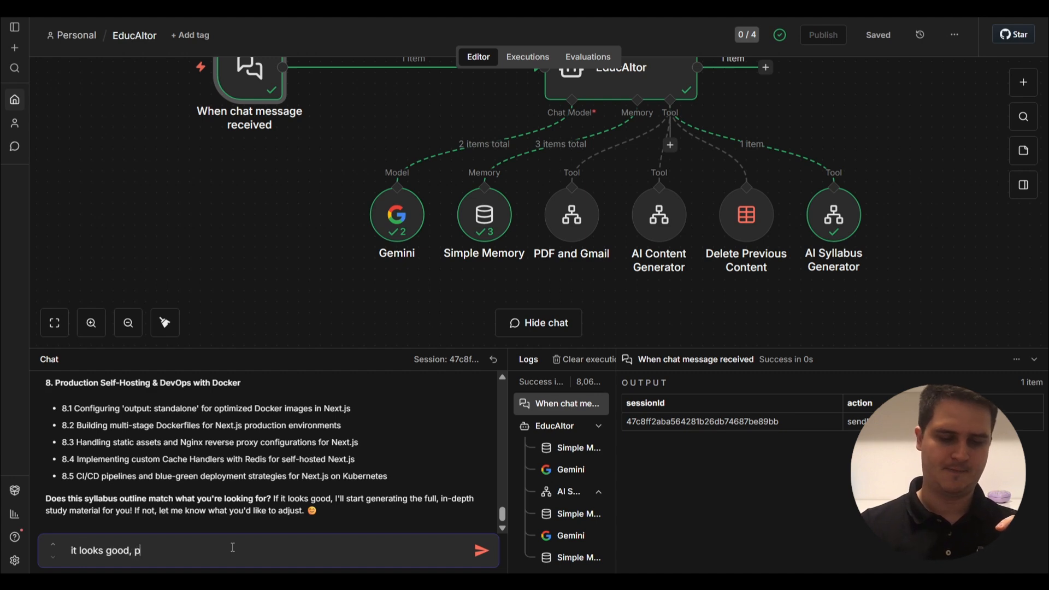
text(rocee)
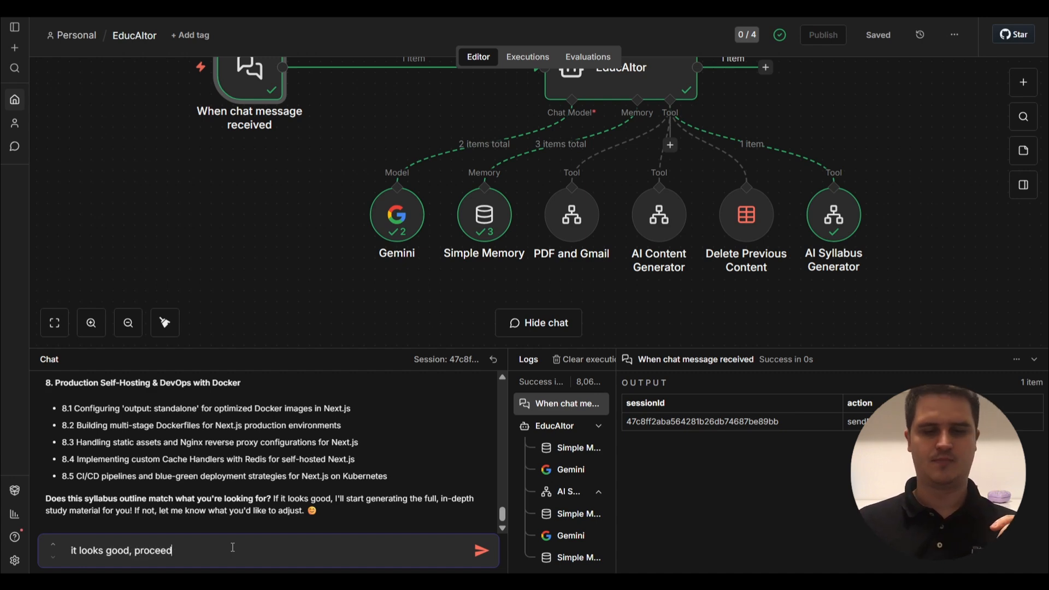
text(d)
key(Return)
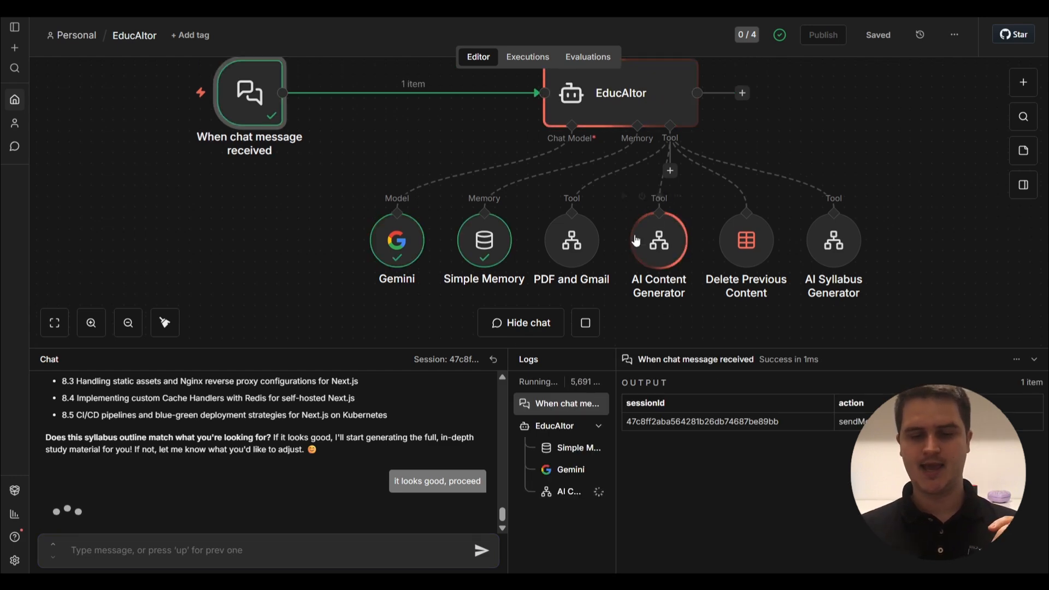
mouse_move(658, 249)
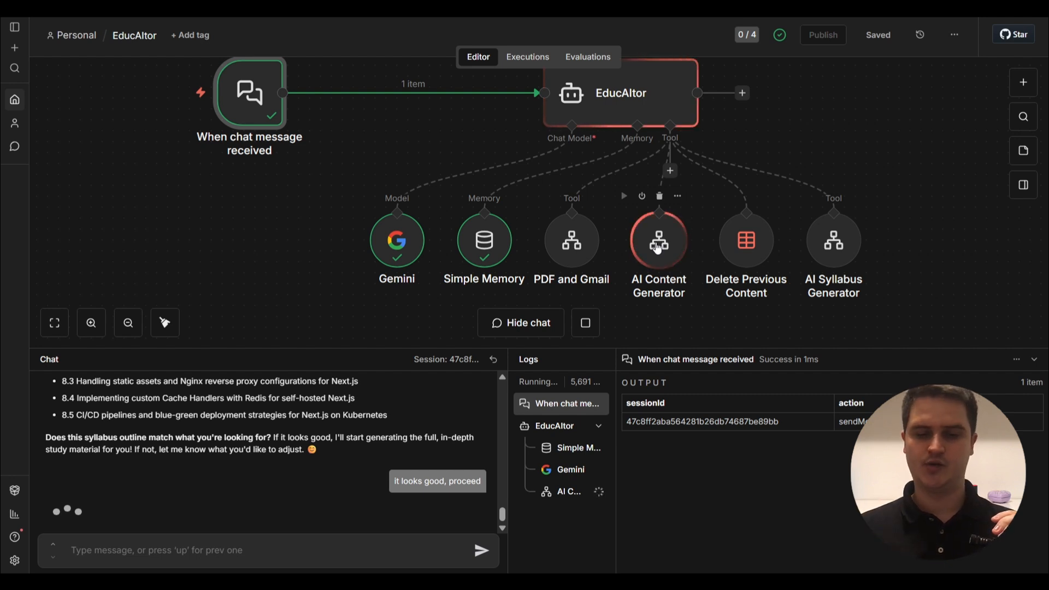
mouse_move(558, 251)
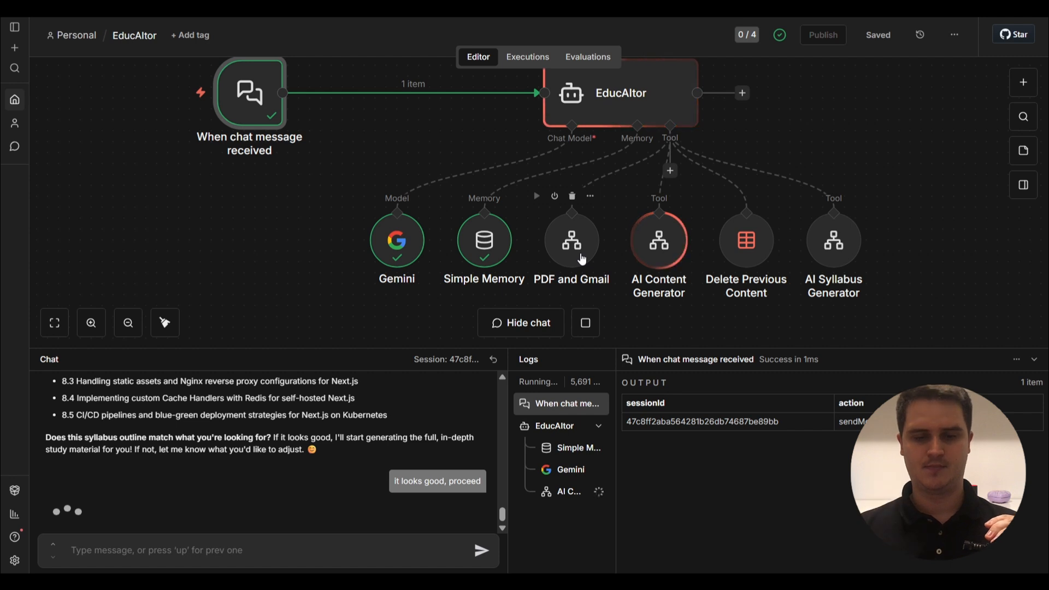
scroll(583, 260, up, 1)
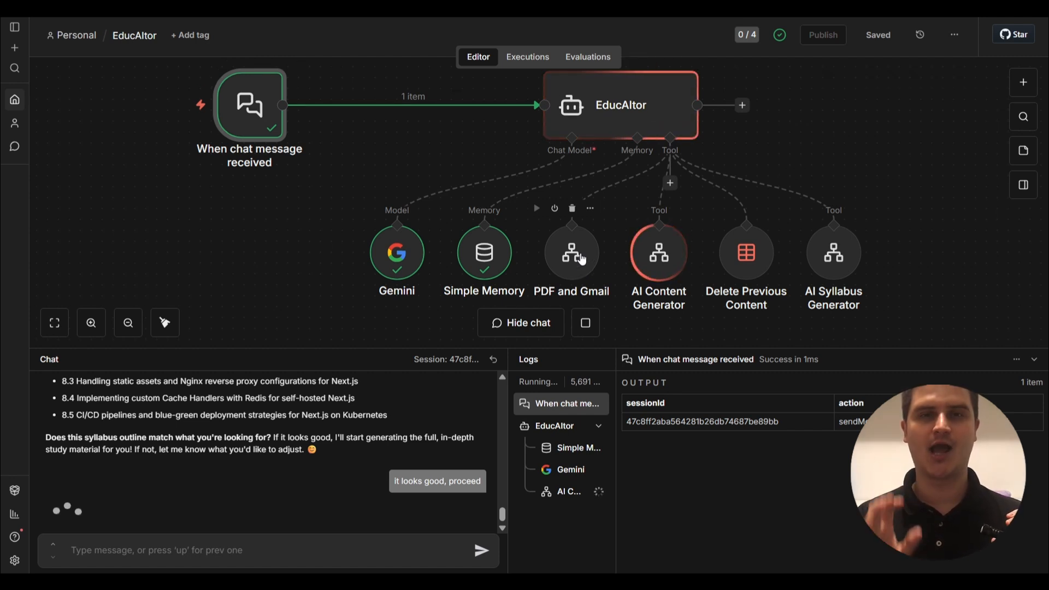